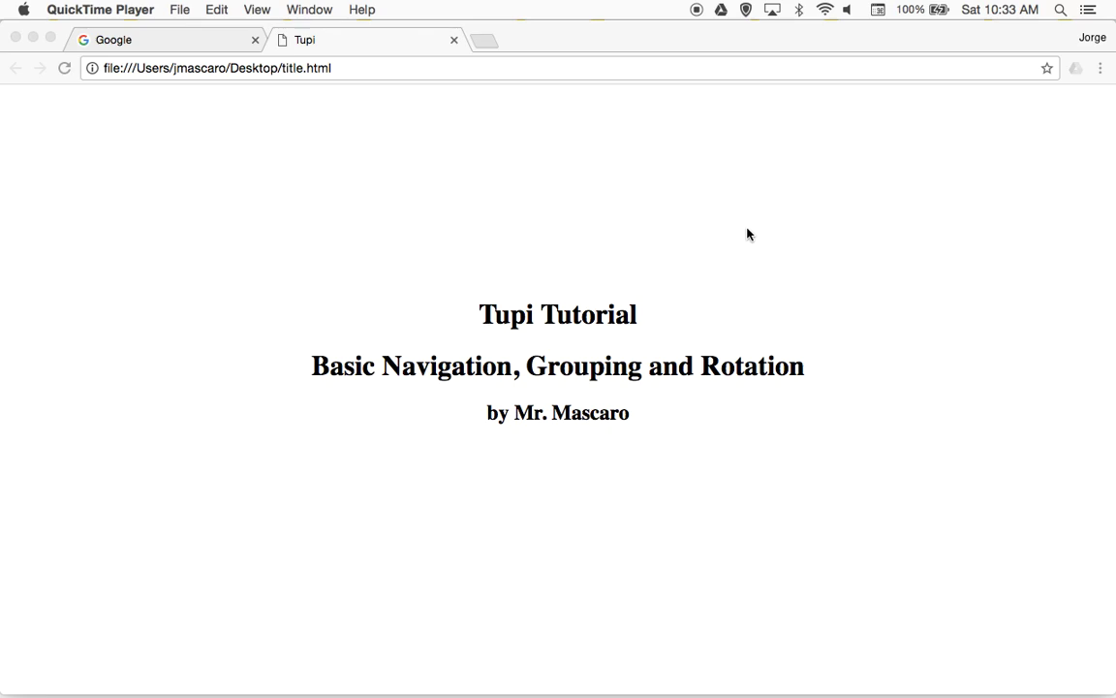
Step: Switch to Tupi and create a new project named Cycle3Demo with the default 720 × 480, 25 FPS settings
{"action": "mouse_move", "coordinate": [680, 686]}
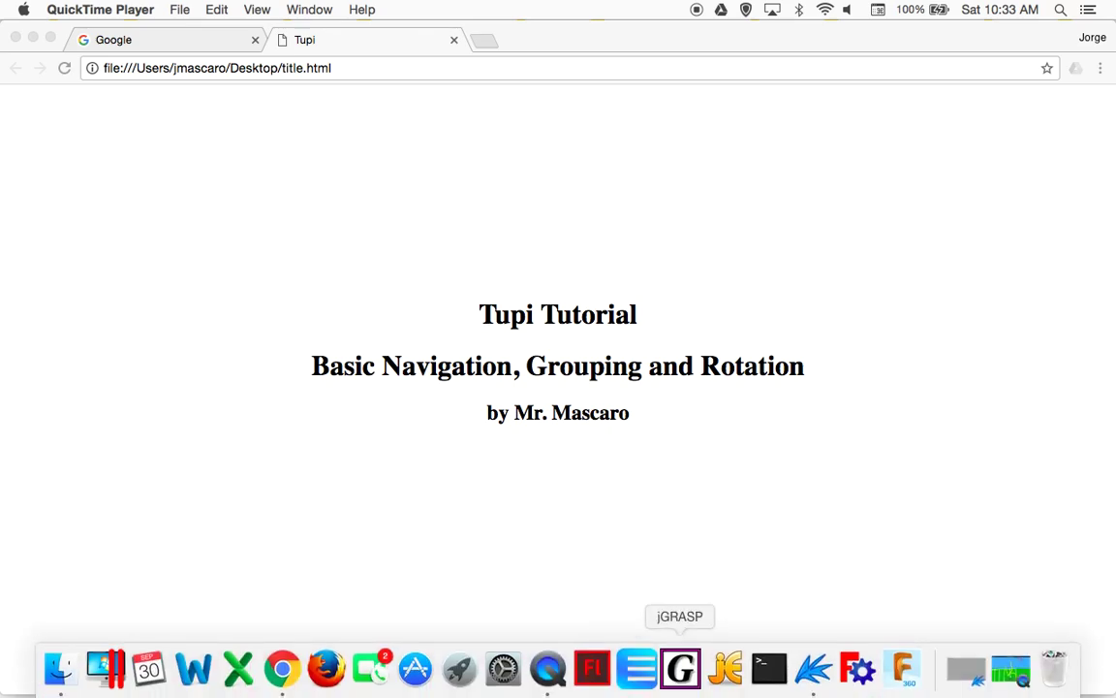
{"action": "left_click", "coordinate": [814, 678]}
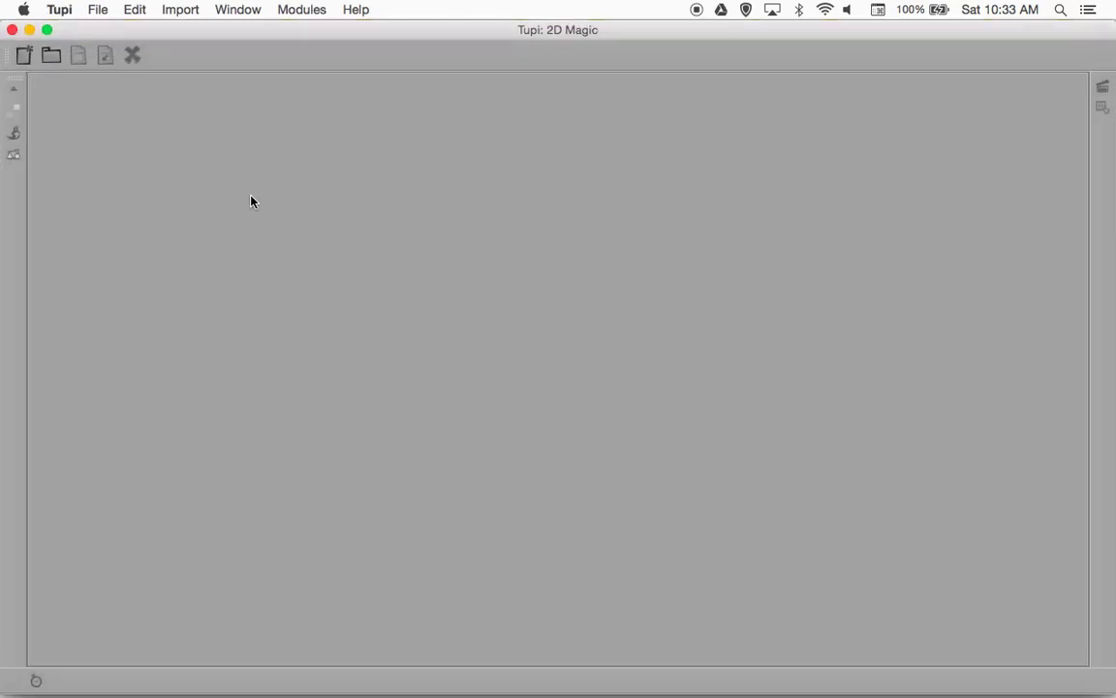
{"action": "left_click", "coordinate": [99, 10]}
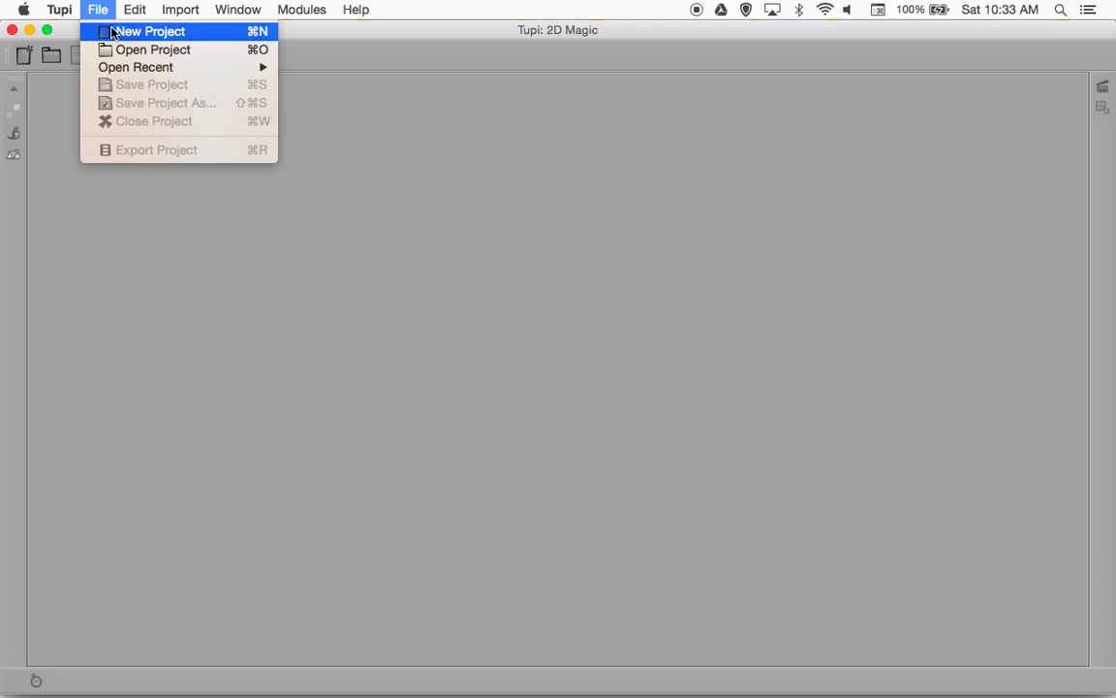
{"action": "left_click", "coordinate": [112, 33]}
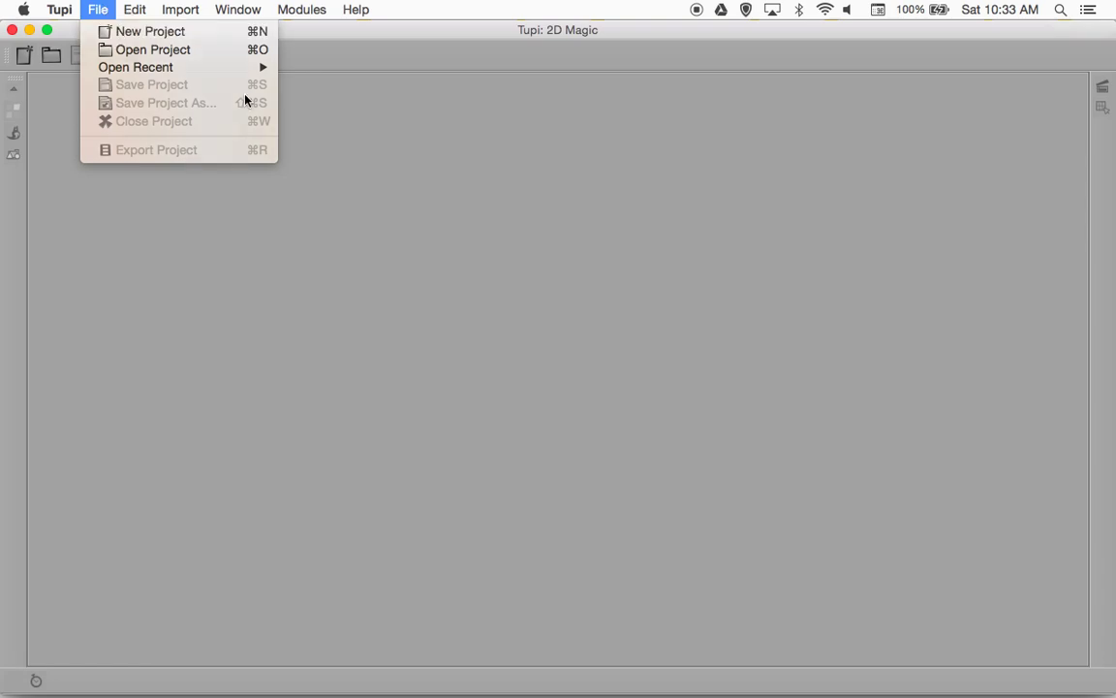
{"action": "type", "text": "Cycle"}
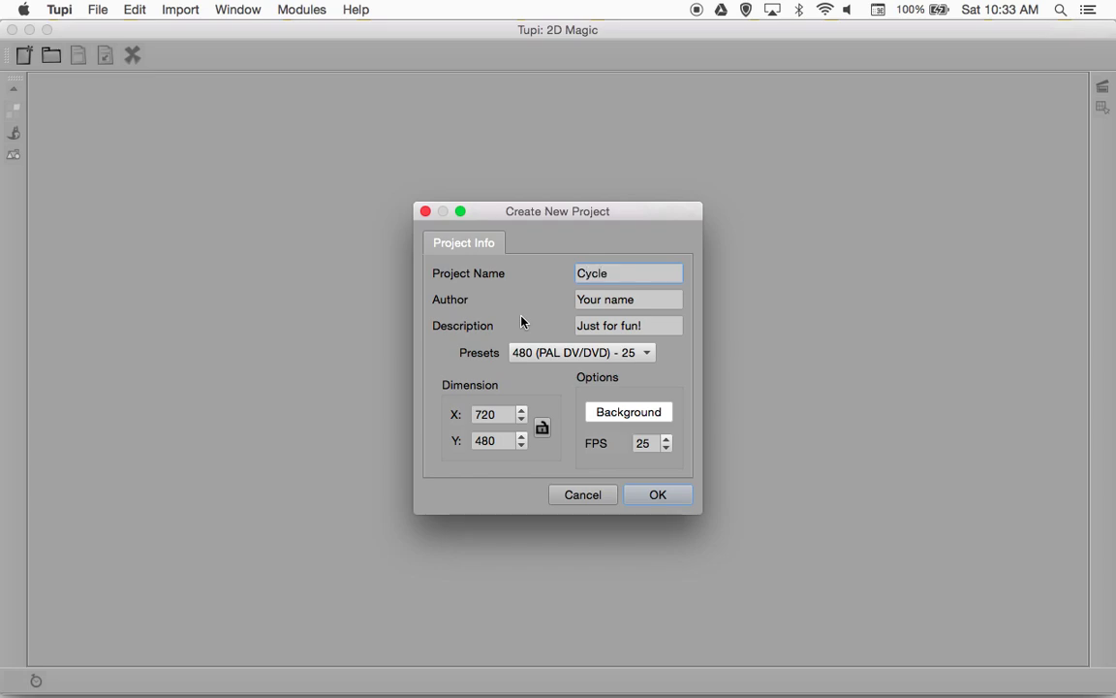
{"action": "type", "text": "3Demo"}
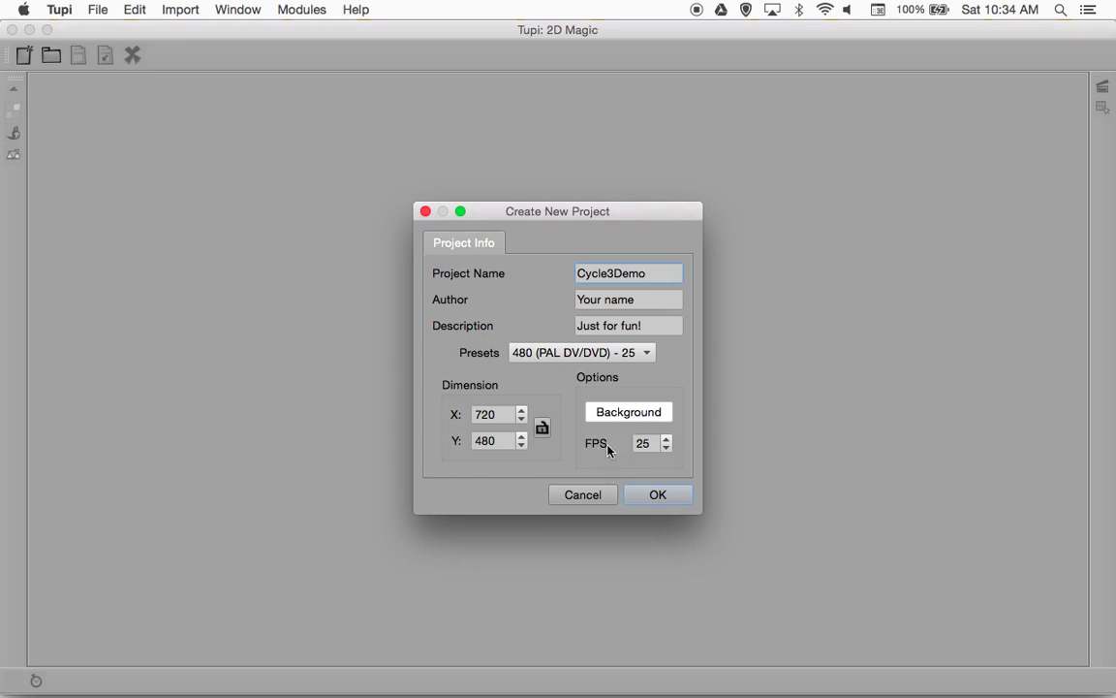
{"action": "left_click", "coordinate": [656, 498]}
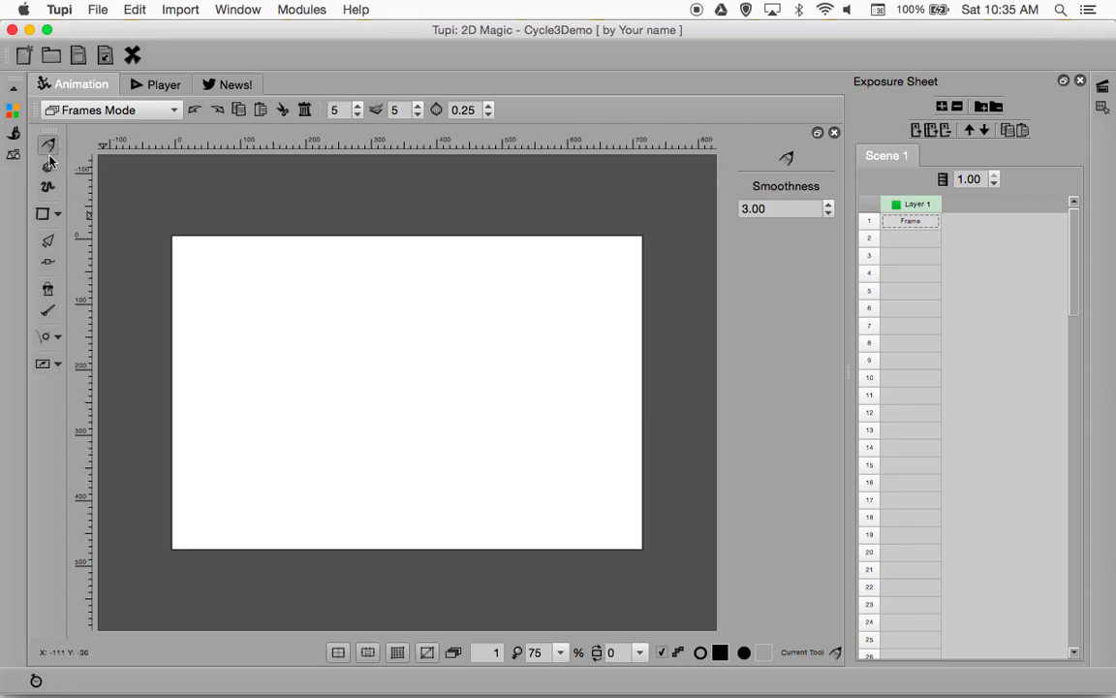
{"action": "left_click", "coordinate": [59, 215]}
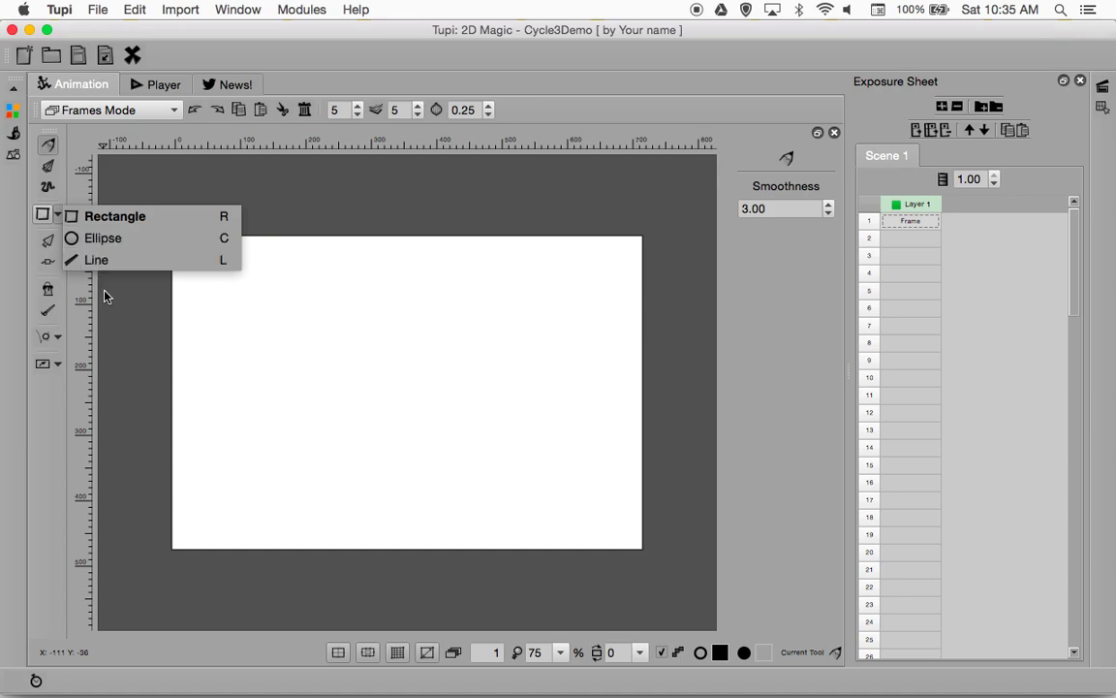
{"action": "left_click", "coordinate": [122, 308]}
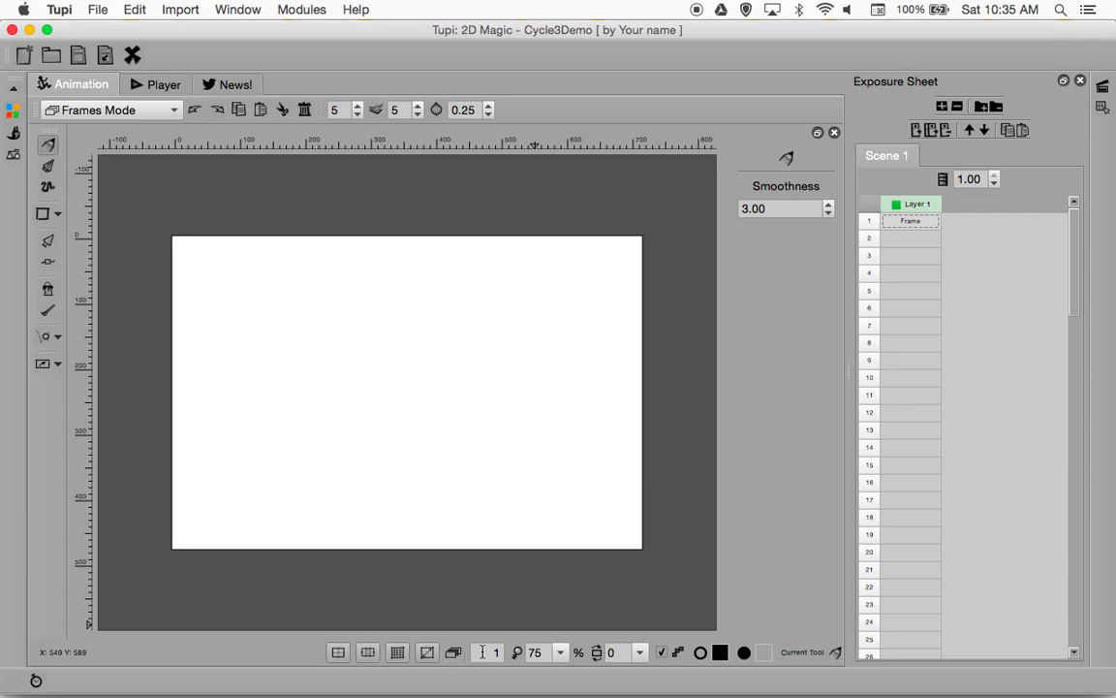
Step: Zoom the canvas to 100% and set it back to 75%
{"action": "left_click", "coordinate": [559, 656]}
{"action": "left_click", "coordinate": [545, 635]}
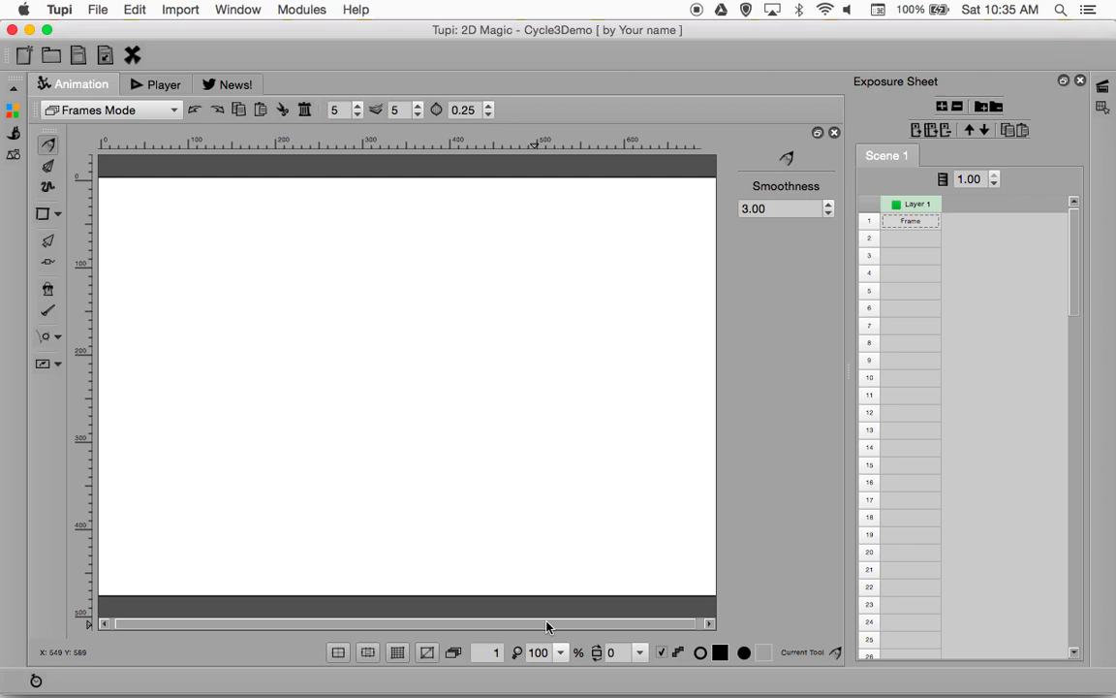
{"action": "left_click", "coordinate": [560, 652]}
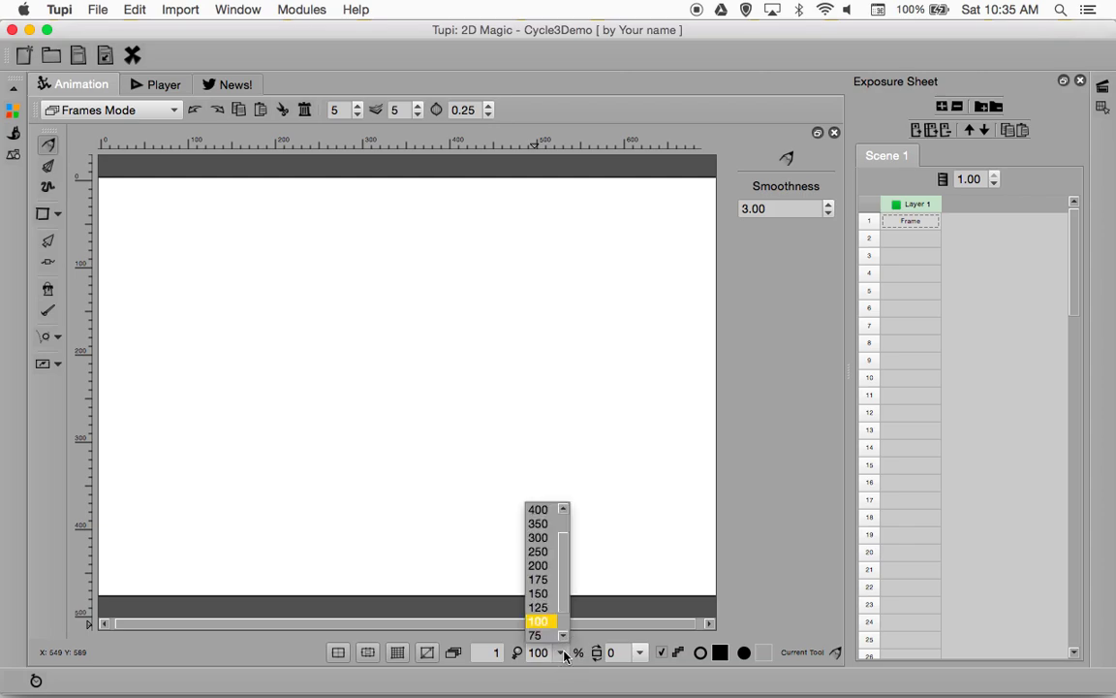
{"action": "left_click", "coordinate": [538, 635]}
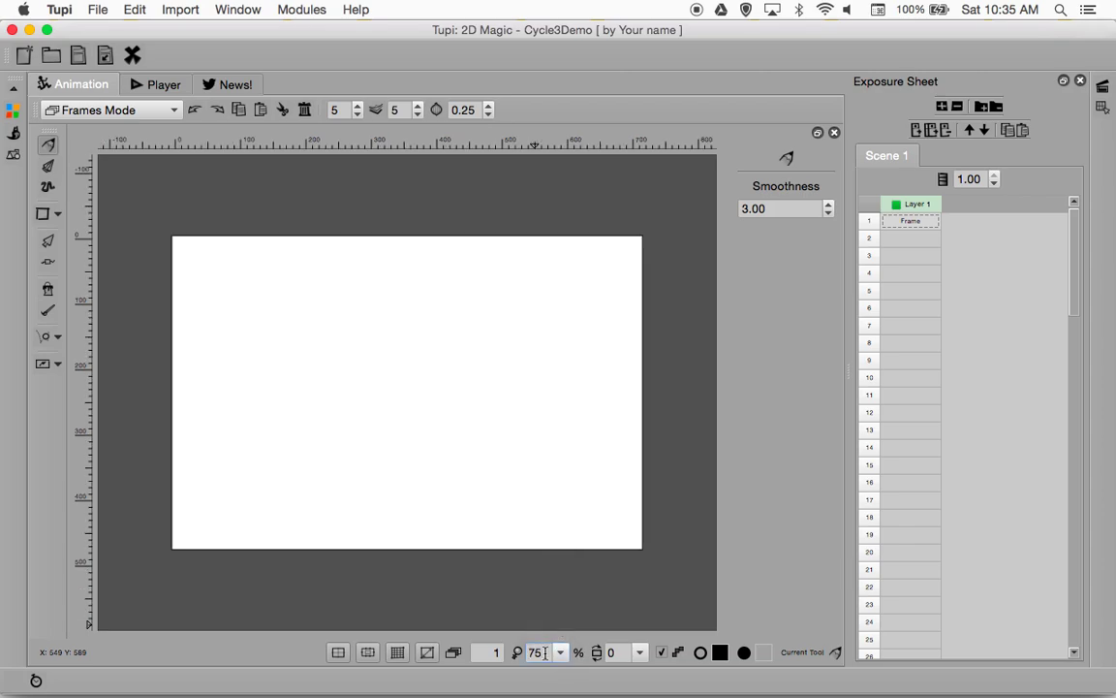
Step: Try a custom canvas zoom of 90% and return the zoom to 75%
{"action": "double_click", "coordinate": [545, 652]}
{"action": "type", "text": "90"}
{"action": "left_click", "coordinate": [584, 601]}
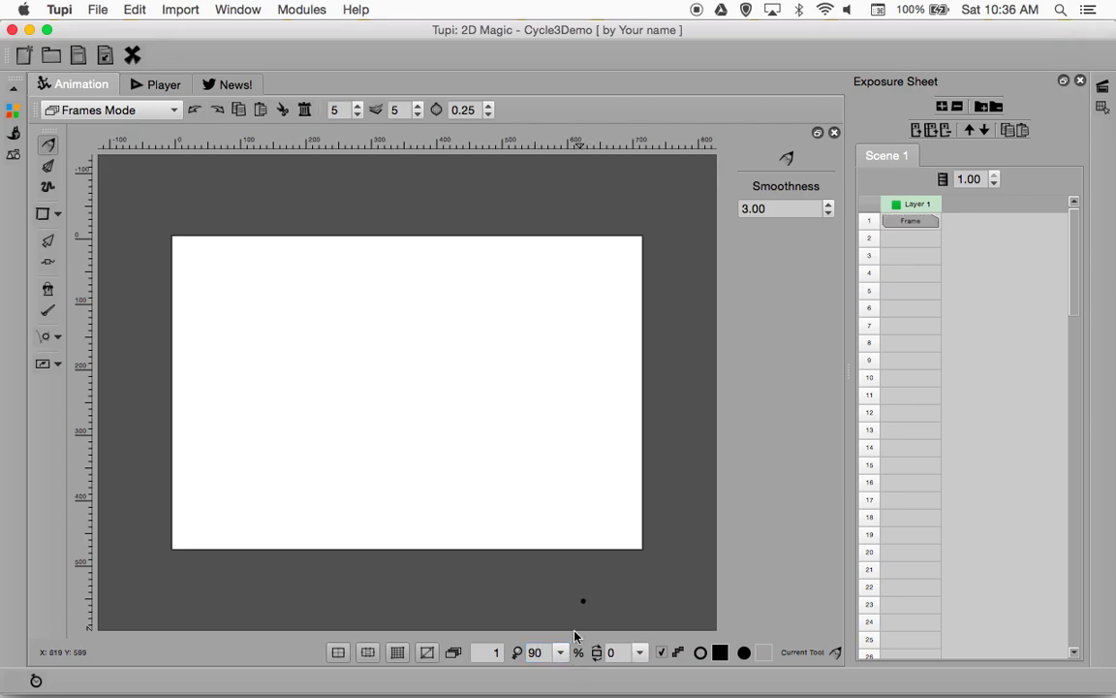
{"action": "left_click", "coordinate": [560, 653]}
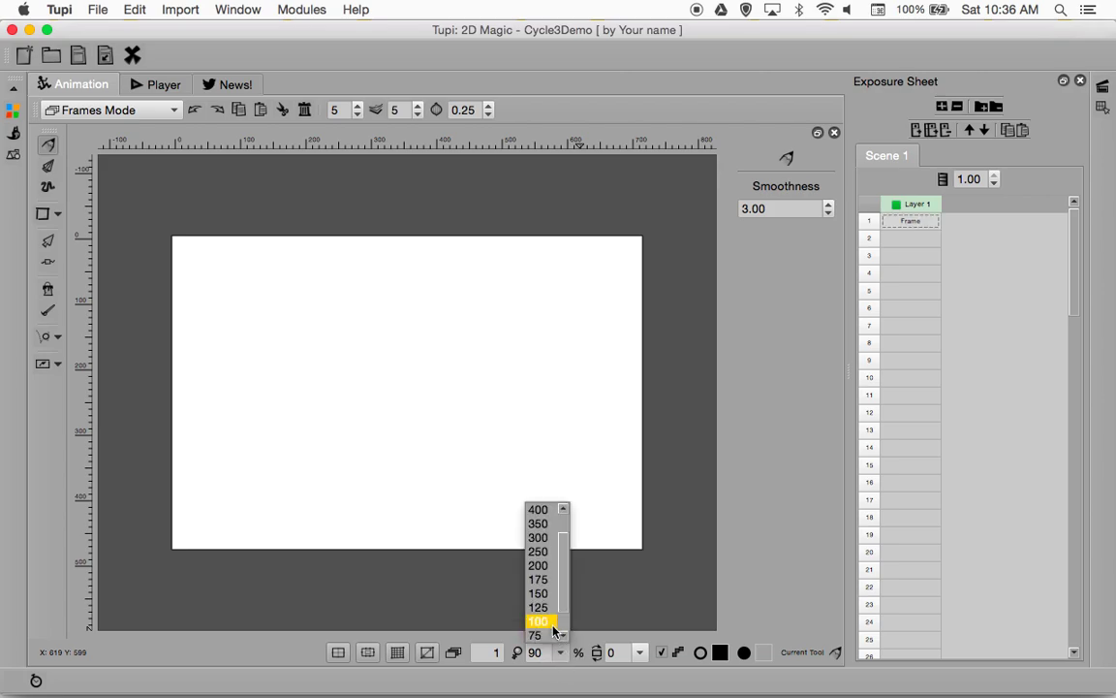
{"action": "left_click", "coordinate": [554, 633]}
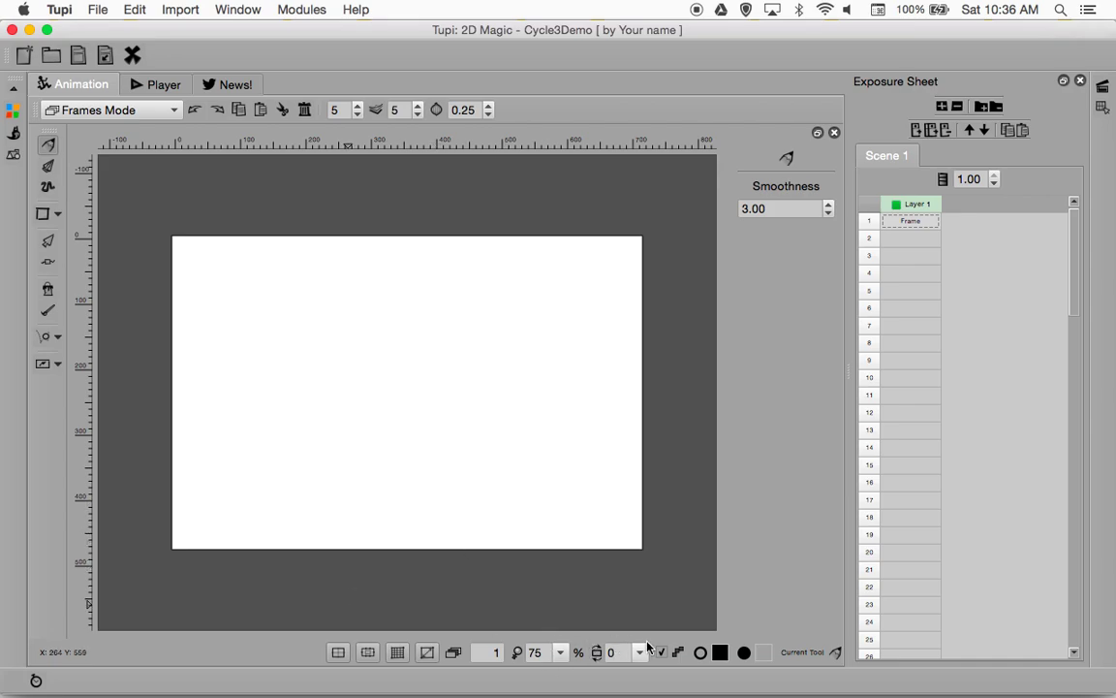
{"action": "left_click", "coordinate": [911, 221]}
{"action": "left_click", "coordinate": [175, 112]}
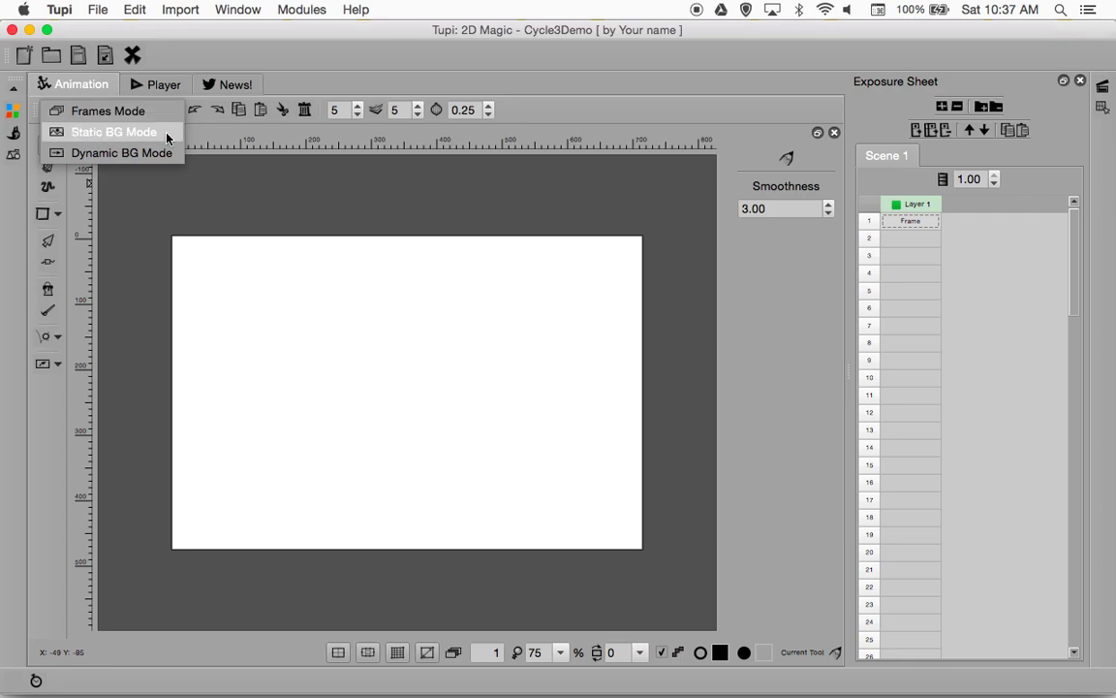
{"action": "left_click", "coordinate": [155, 110]}
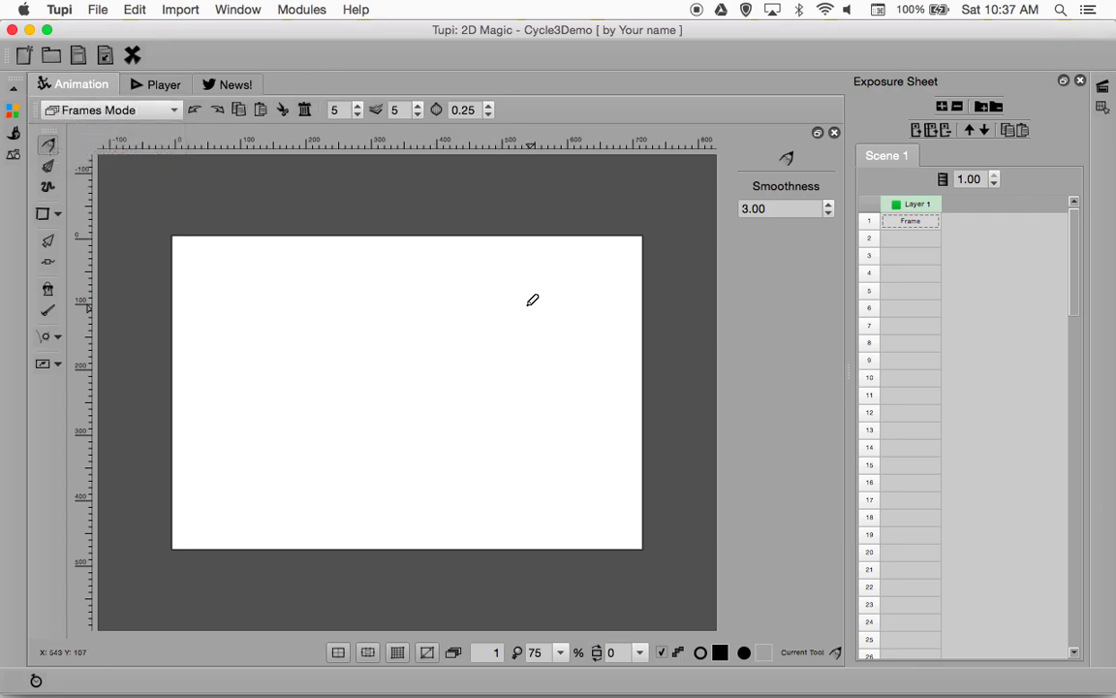
Step: Restore Cycle2.mov in QuickTime Player, play the football animation several times to study its background and motion, and minimize it again
{"action": "mouse_move", "coordinate": [893, 668]}
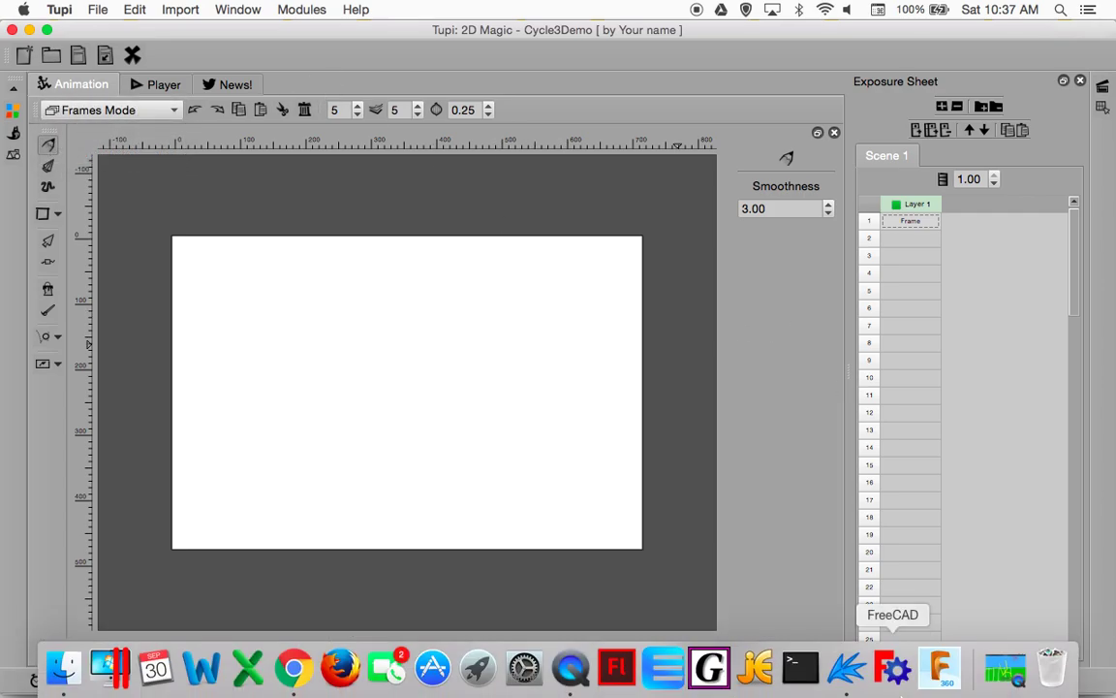
{"action": "left_click", "coordinate": [1004, 671]}
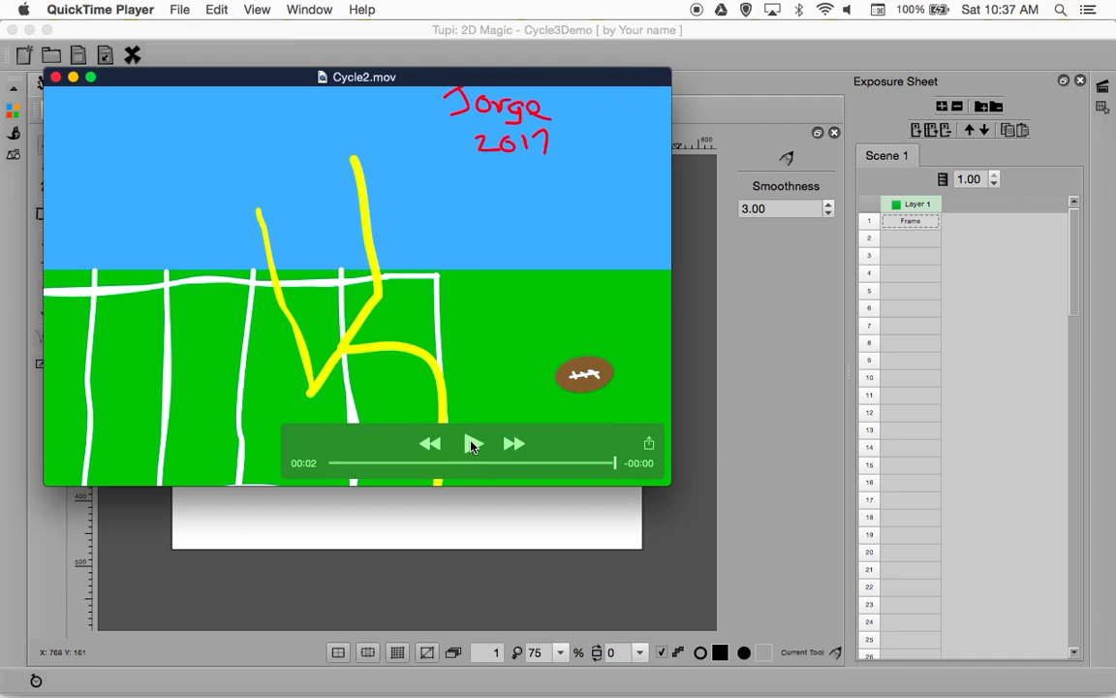
{"action": "left_click", "coordinate": [473, 445]}
{"action": "left_click", "coordinate": [472, 444]}
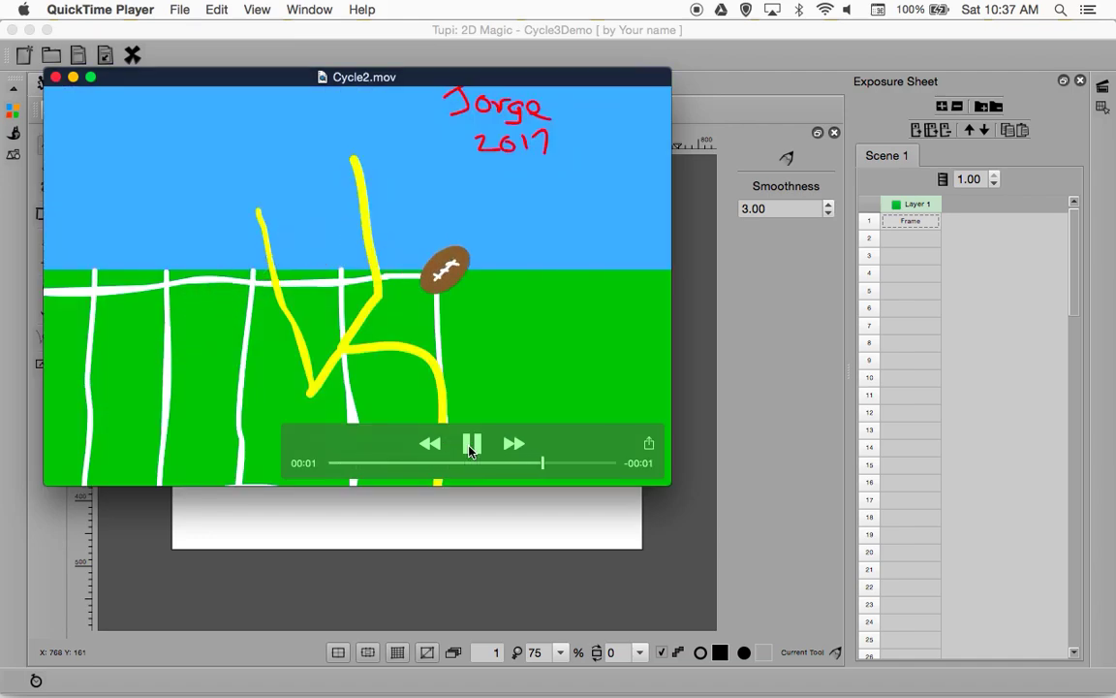
{"action": "left_click", "coordinate": [470, 447]}
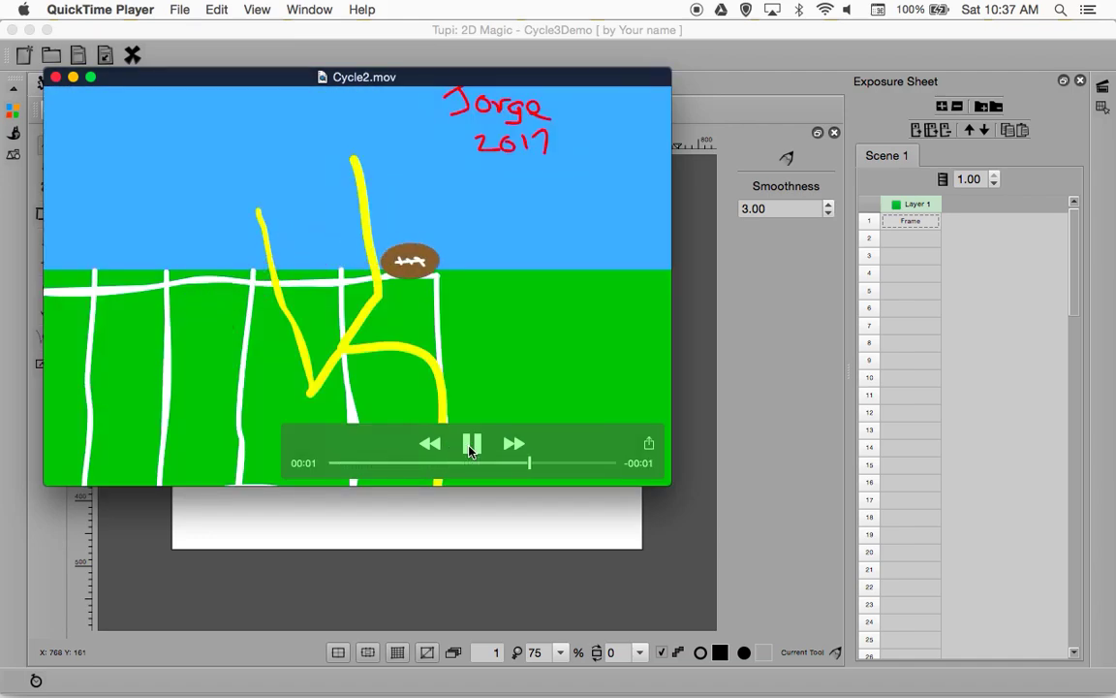
{"action": "left_click", "coordinate": [469, 451]}
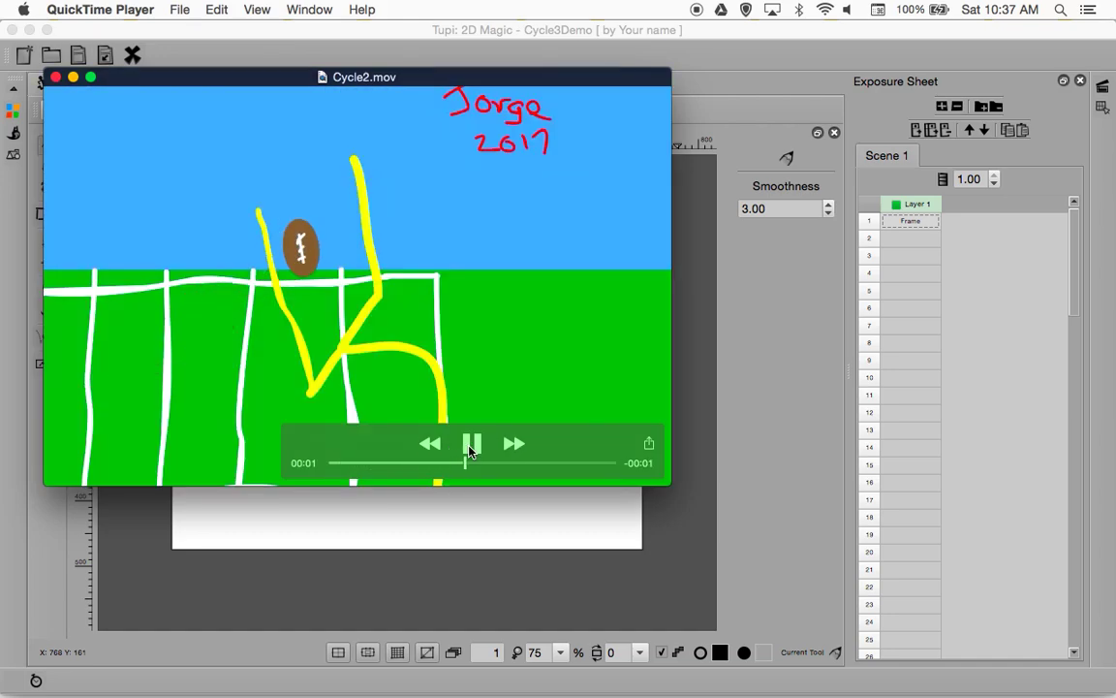
{"action": "left_click", "coordinate": [470, 447]}
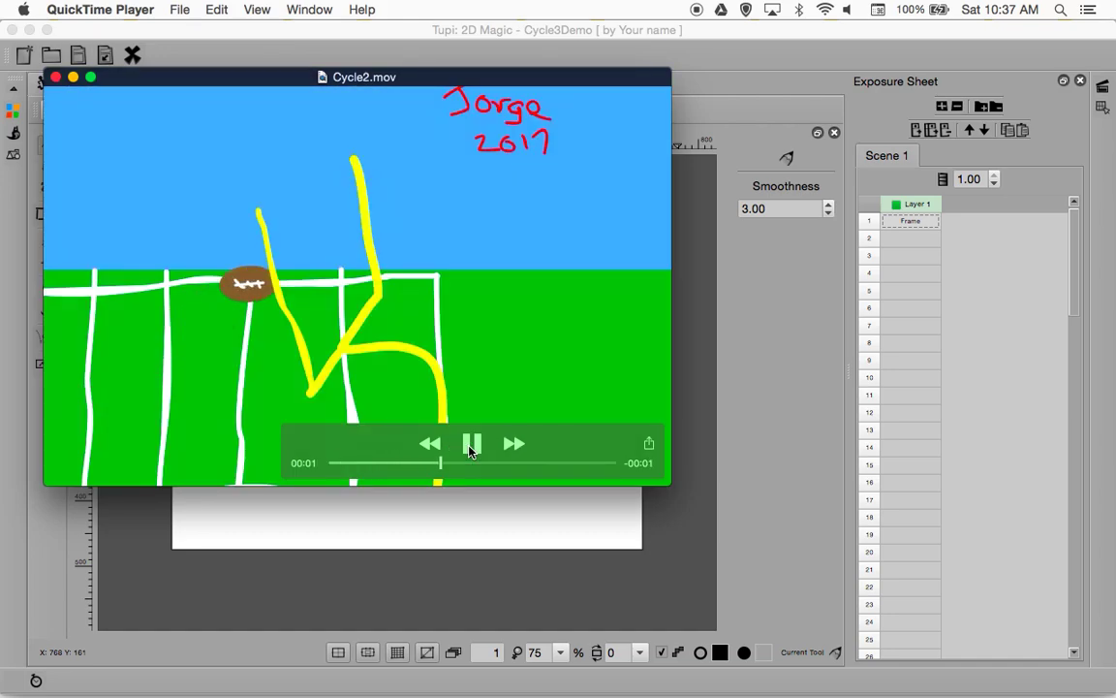
{"action": "left_click", "coordinate": [470, 446]}
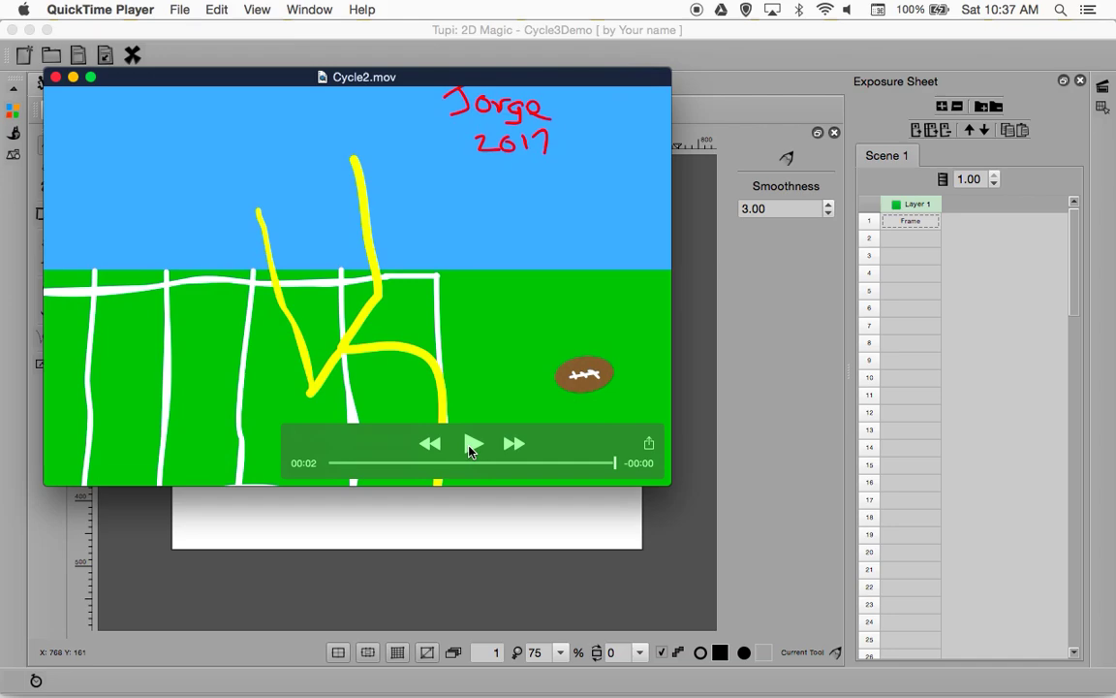
{"action": "left_click", "coordinate": [470, 446]}
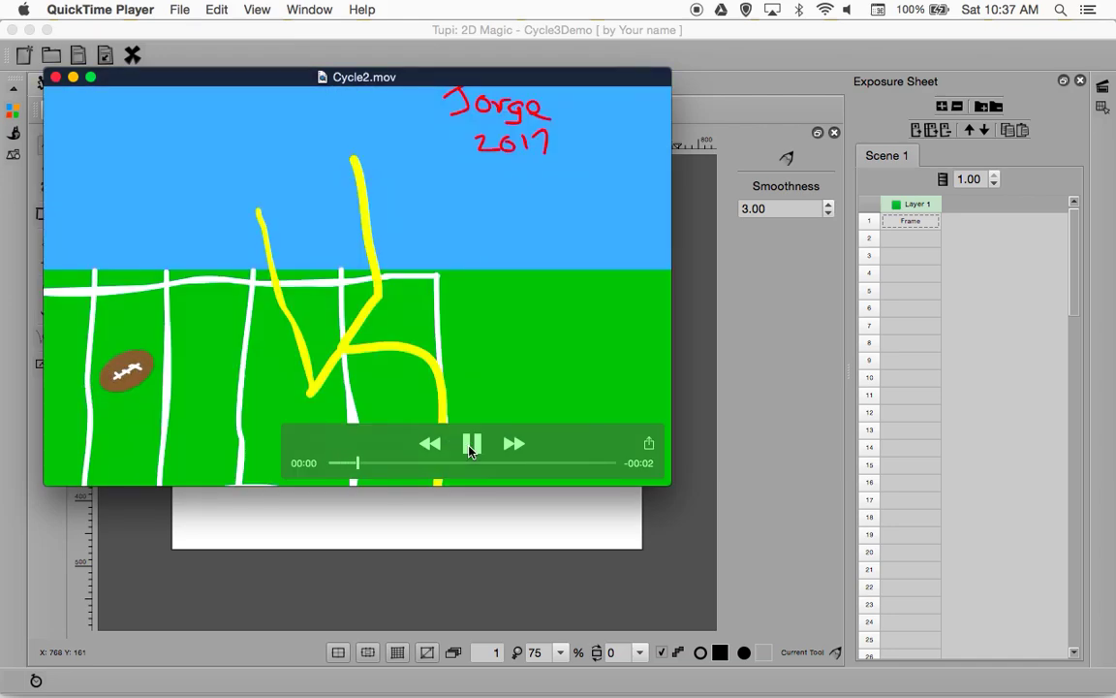
{"action": "left_click", "coordinate": [471, 445]}
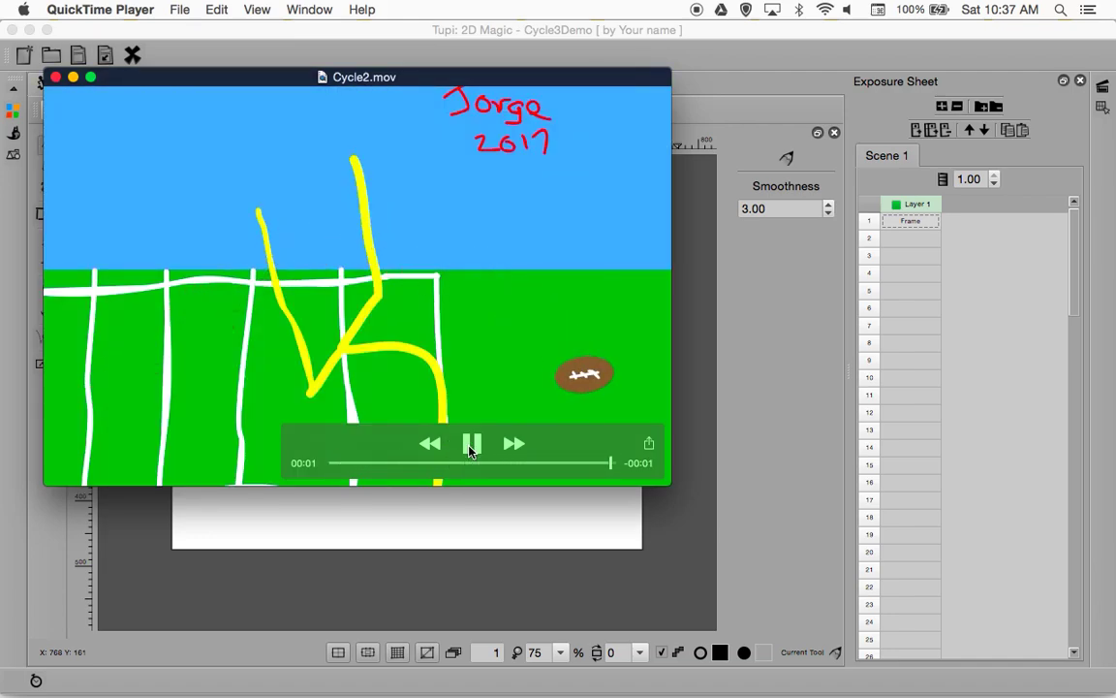
{"action": "left_click", "coordinate": [470, 446]}
{"action": "left_click", "coordinate": [472, 444]}
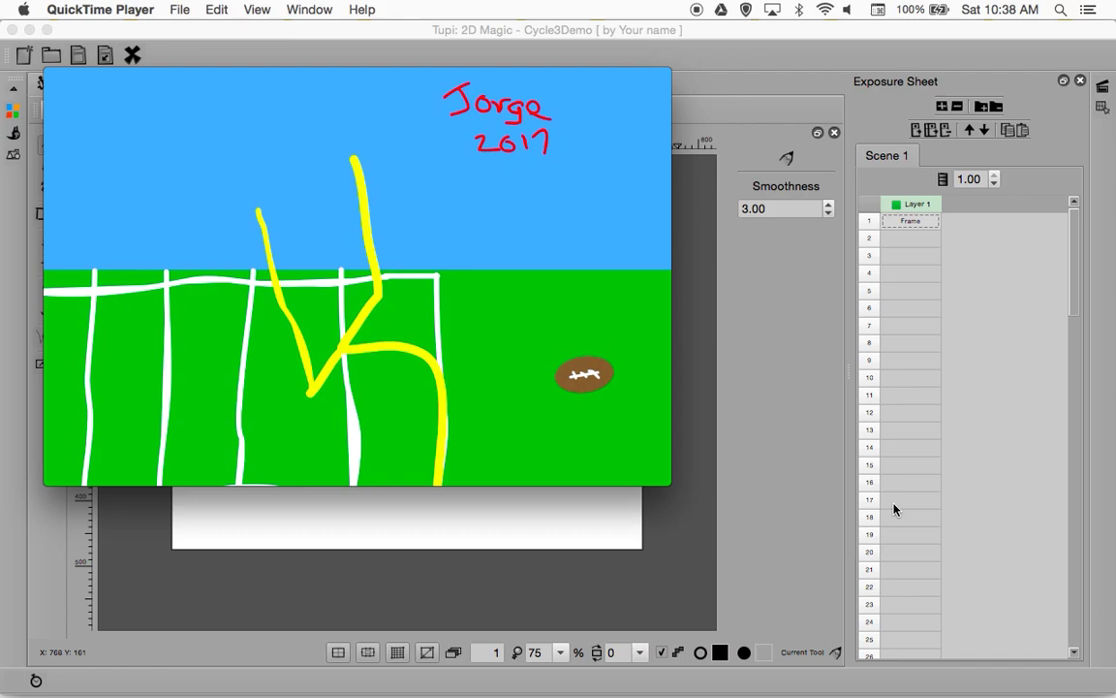
{"action": "mouse_move", "coordinate": [269, 241]}
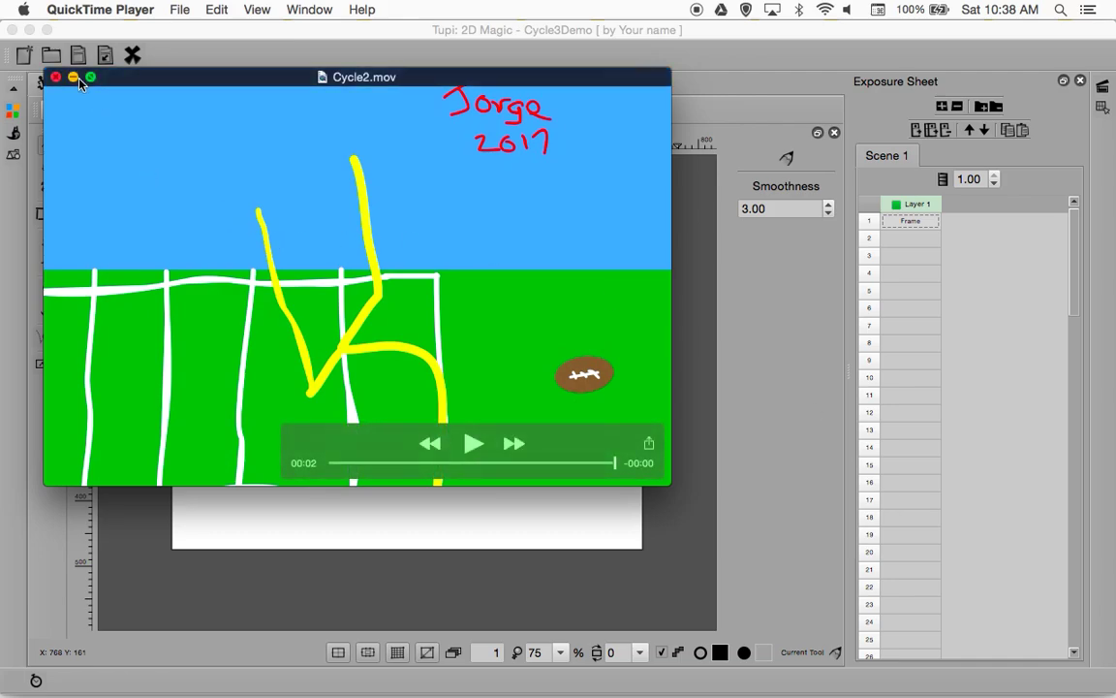
{"action": "left_click", "coordinate": [73, 77]}
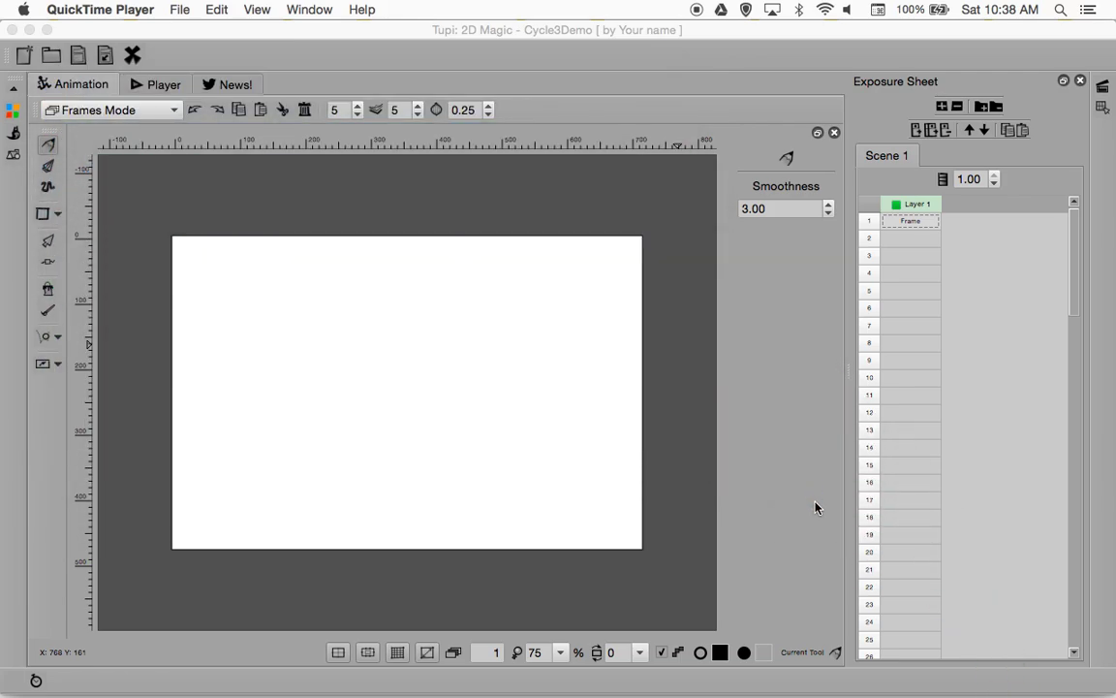
Step: Switch the Tupi workspace to Static BG Mode
{"action": "left_click", "coordinate": [174, 110]}
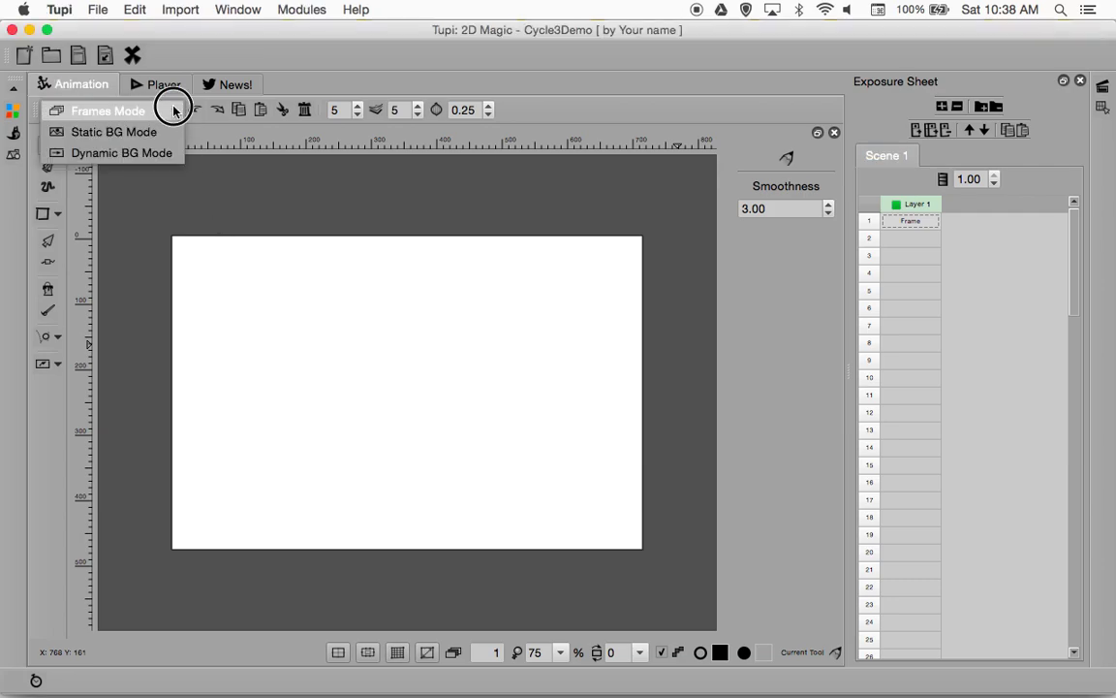
{"action": "left_click", "coordinate": [148, 127]}
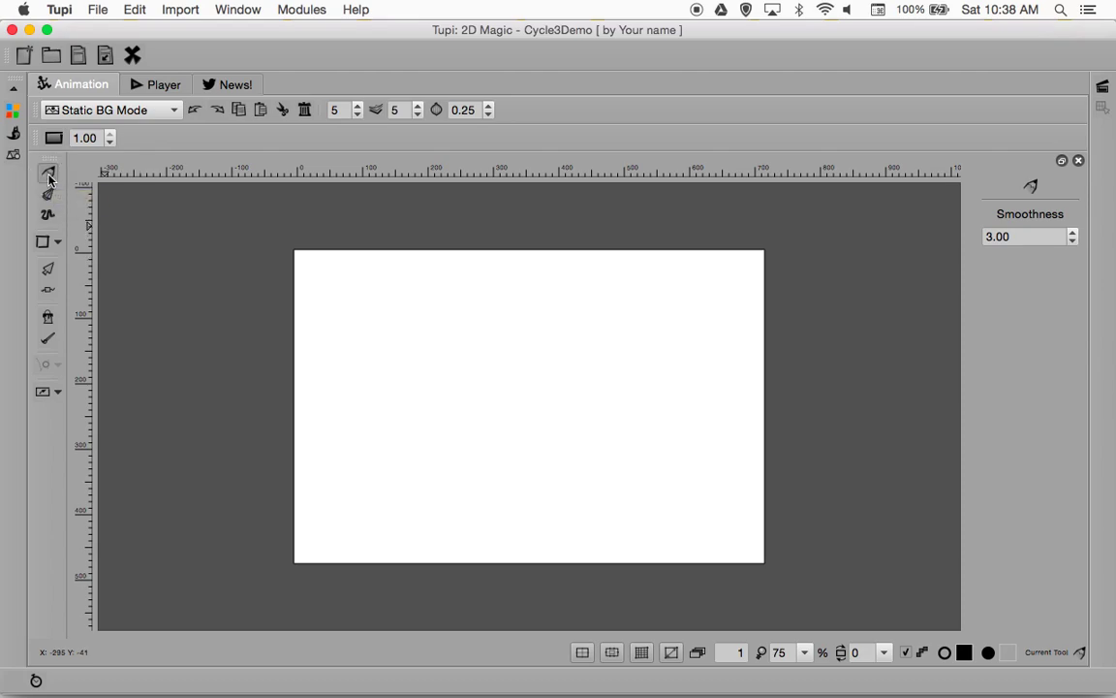
Step: Show the brush properties, set the brush thickness to 8 and keep the solid line style
{"action": "left_click", "coordinate": [13, 138]}
{"action": "left_click", "coordinate": [74, 216]}
{"action": "left_click", "coordinate": [75, 222]}
{"action": "left_click", "coordinate": [73, 216]}
{"action": "left_click", "coordinate": [74, 216]}
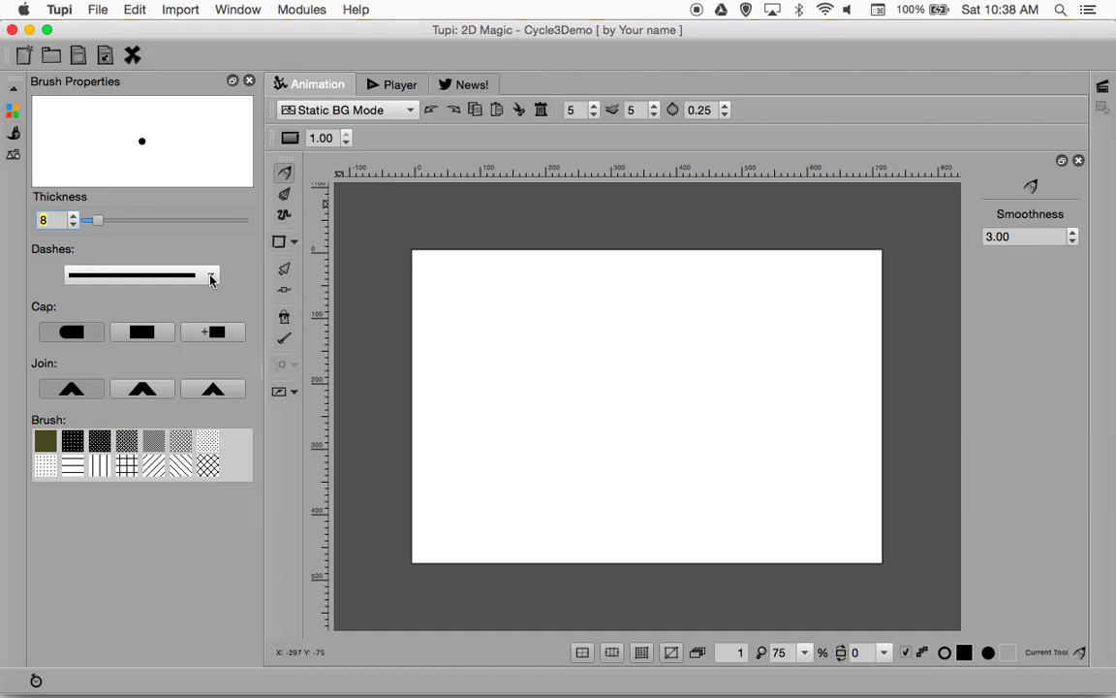
{"action": "left_click", "coordinate": [212, 279]}
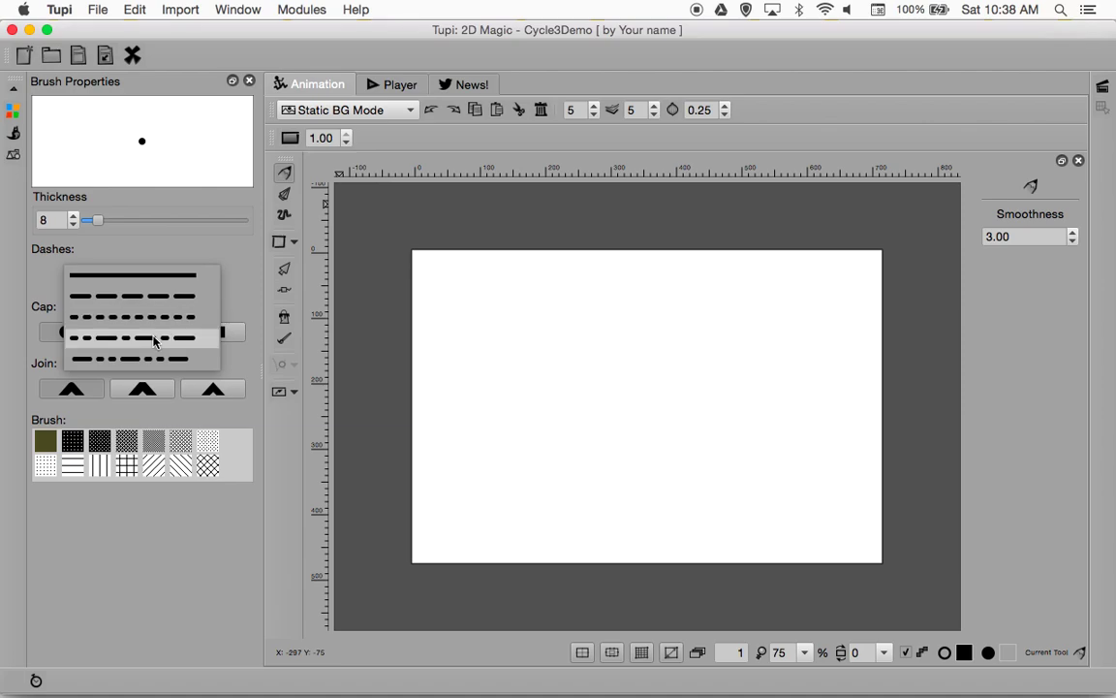
{"action": "left_click", "coordinate": [160, 276]}
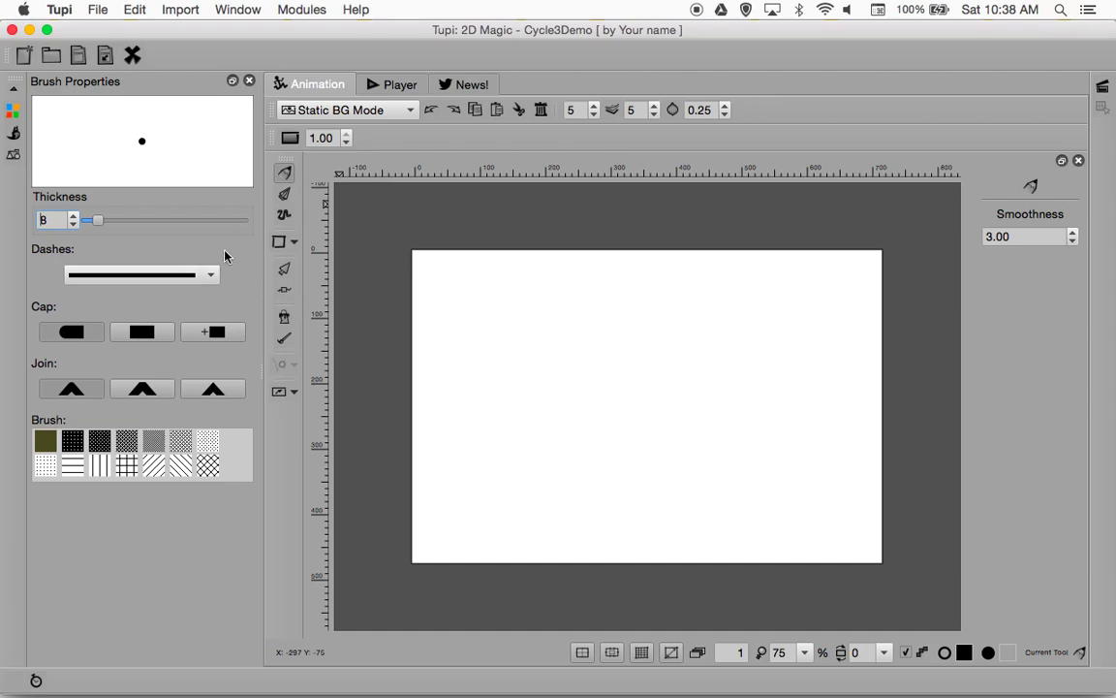
Step: Set the contour colour to dark green #107110 and draw a jagged grass line with crossing strokes beneath it along the canvas's lower part
{"action": "left_click", "coordinate": [13, 116]}
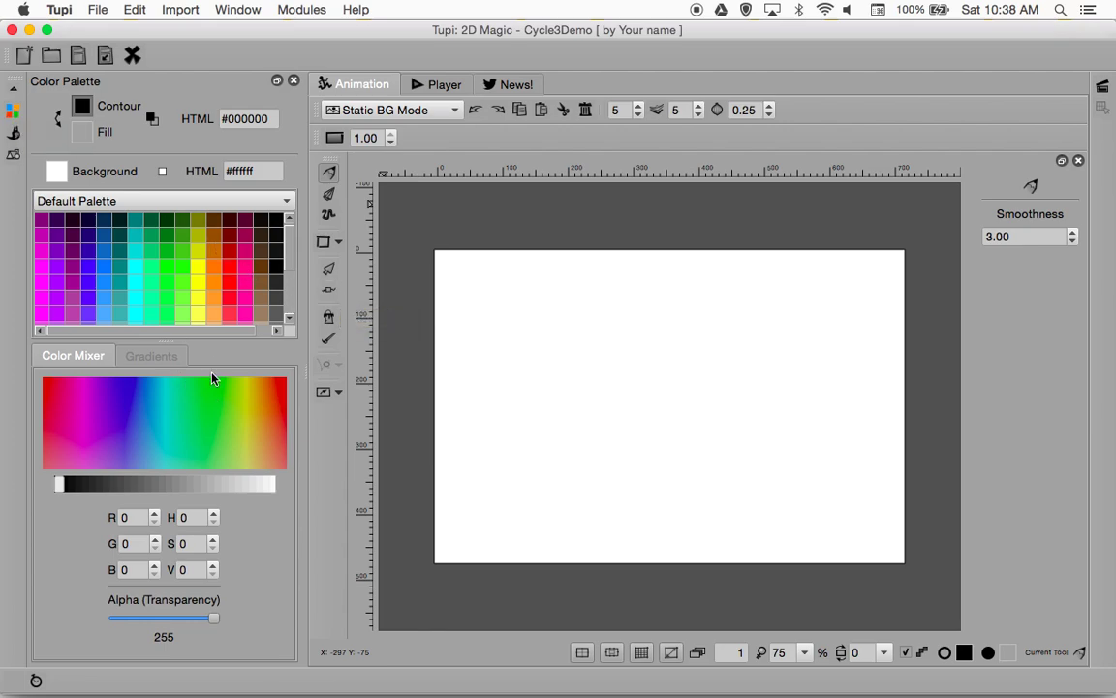
{"action": "left_click_drag", "start_coordinate": [287, 249], "coordinate": [283, 221]}
{"action": "left_click", "coordinate": [167, 235]}
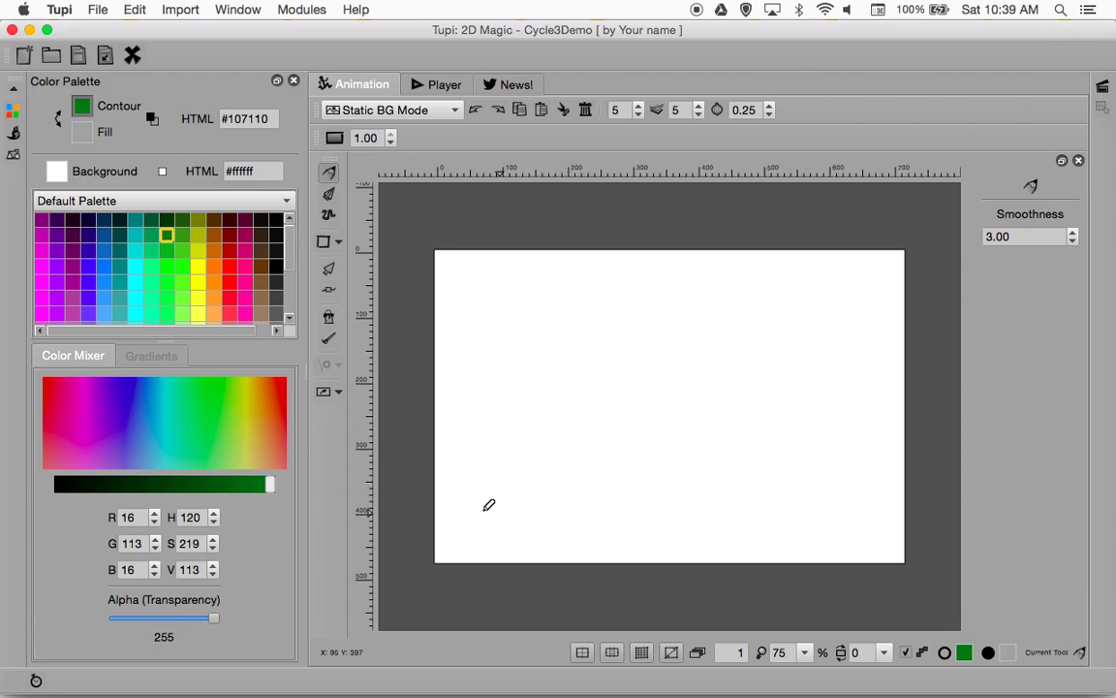
{"action": "mouse_move", "coordinate": [436, 506]}
{"action": "left_mouse_down"}
{"action": "mouse_move", "coordinate": [473, 491]}
{"action": "mouse_move", "coordinate": [671, 502]}
{"action": "mouse_move", "coordinate": [833, 476]}
{"action": "mouse_move", "coordinate": [902, 497]}
{"action": "left_mouse_up"}
{"action": "mouse_move", "coordinate": [497, 511]}
{"action": "left_mouse_down"}
{"action": "mouse_move", "coordinate": [415, 581]}
{"action": "mouse_move", "coordinate": [437, 607]}
{"action": "left_mouse_up"}
{"action": "left_click_drag", "start_coordinate": [567, 495], "coordinate": [522, 560]}
{"action": "left_click_drag", "start_coordinate": [591, 513], "coordinate": [550, 568]}
{"action": "left_click_drag", "start_coordinate": [640, 513], "coordinate": [605, 568]}
{"action": "mouse_move", "coordinate": [683, 516]}
{"action": "left_mouse_down"}
{"action": "mouse_move", "coordinate": [650, 571]}
{"action": "mouse_move", "coordinate": [698, 560]}
{"action": "left_mouse_up"}
{"action": "mouse_move", "coordinate": [742, 526]}
{"action": "left_mouse_down"}
{"action": "mouse_move", "coordinate": [706, 581]}
{"action": "mouse_move", "coordinate": [736, 577]}
{"action": "left_mouse_up"}
{"action": "mouse_move", "coordinate": [813, 519]}
{"action": "left_mouse_down"}
{"action": "mouse_move", "coordinate": [781, 583]}
{"action": "mouse_move", "coordinate": [831, 567]}
{"action": "left_mouse_up"}
{"action": "left_click_drag", "start_coordinate": [890, 503], "coordinate": [877, 567]}
{"action": "left_click_drag", "start_coordinate": [698, 536], "coordinate": [922, 542]}
{"action": "mouse_move", "coordinate": [733, 496]}
{"action": "left_mouse_down"}
{"action": "mouse_move", "coordinate": [775, 495]}
{"action": "mouse_move", "coordinate": [877, 511]}
{"action": "left_mouse_up"}
{"action": "left_click_drag", "start_coordinate": [795, 488], "coordinate": [889, 528]}
{"action": "left_click_drag", "start_coordinate": [655, 502], "coordinate": [760, 541]}
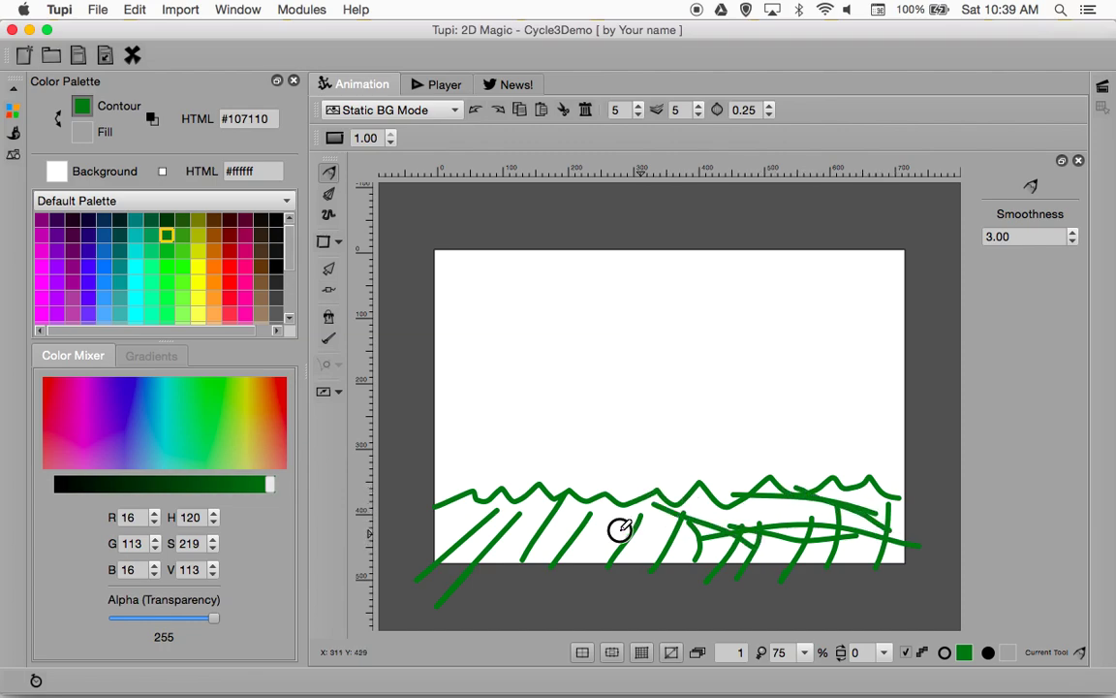
{"action": "left_click_drag", "start_coordinate": [546, 531], "coordinate": [659, 574]}
{"action": "left_click_drag", "start_coordinate": [549, 504], "coordinate": [513, 549]}
{"action": "left_click_drag", "start_coordinate": [441, 496], "coordinate": [553, 562]}
{"action": "left_click_drag", "start_coordinate": [450, 499], "coordinate": [498, 561]}
{"action": "left_click_drag", "start_coordinate": [433, 518], "coordinate": [495, 572]}
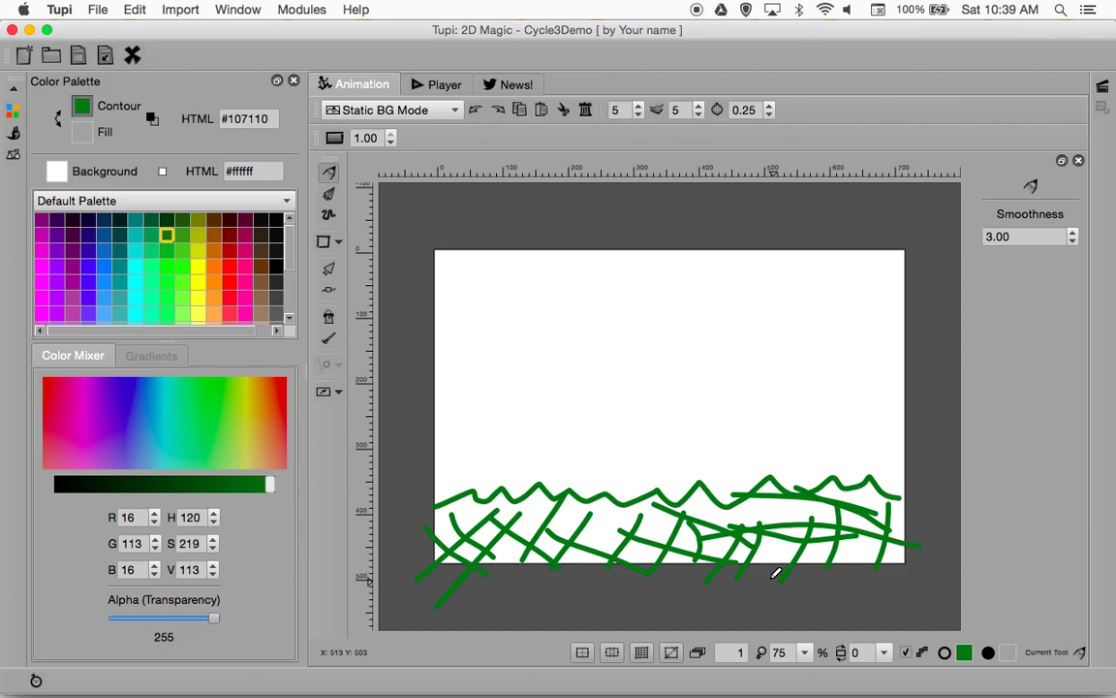
Step: Preview the scene in the player, return to the animation workspace and set the background colour to cyan #26ffff
{"action": "left_click", "coordinate": [438, 87]}
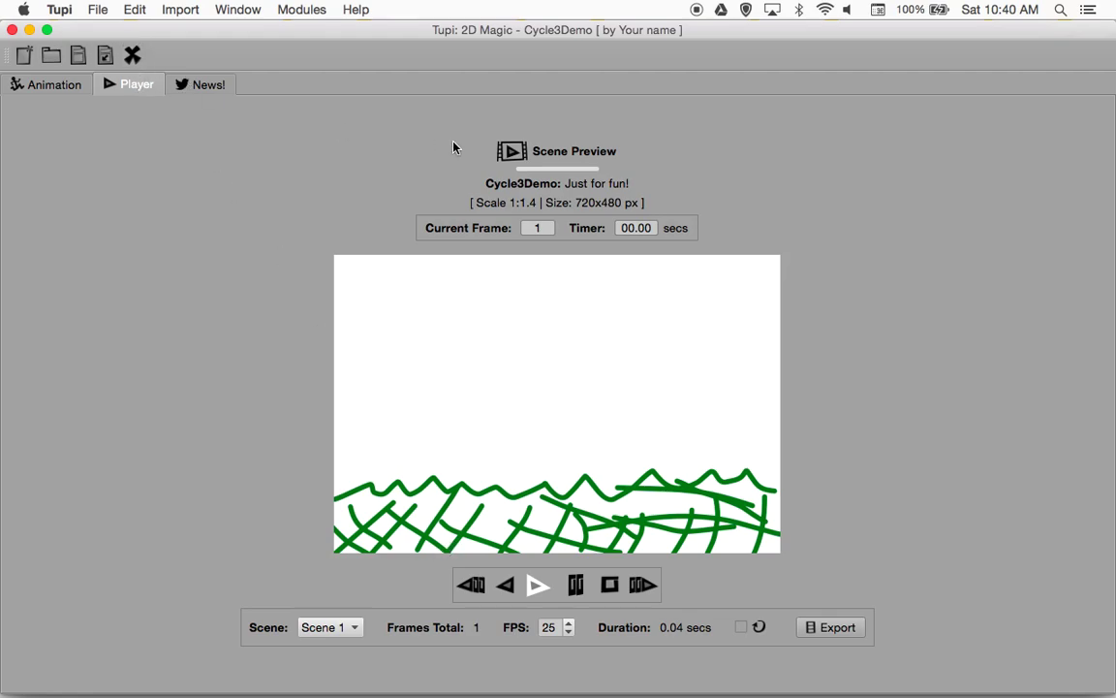
{"action": "left_click", "coordinate": [55, 86]}
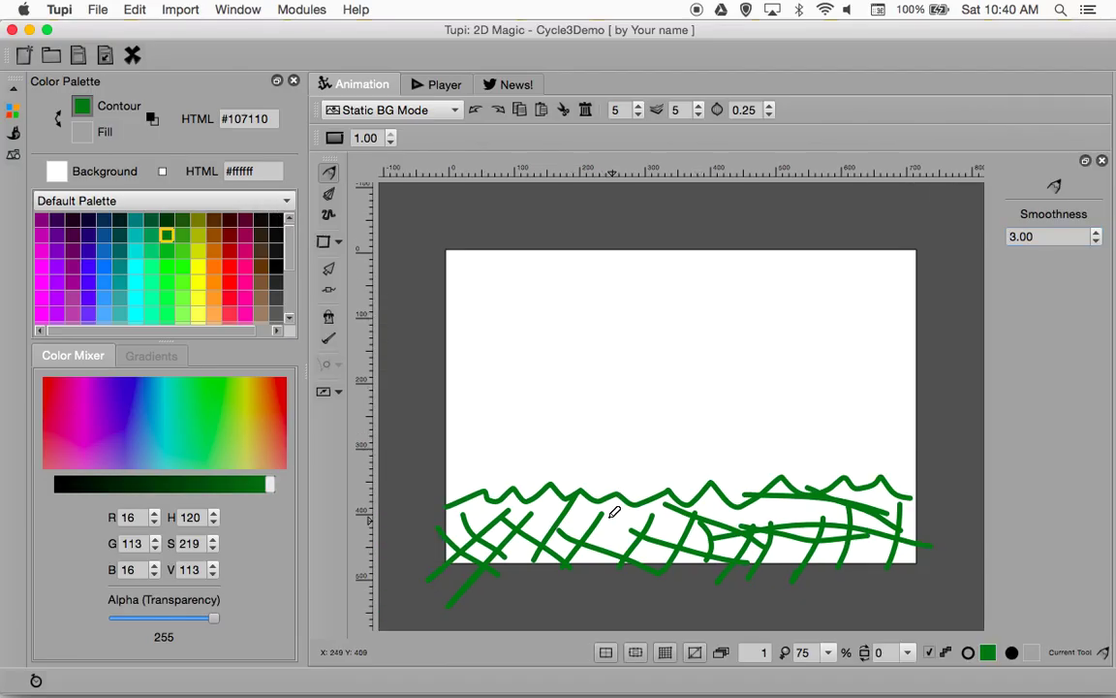
{"action": "left_click", "coordinate": [54, 167]}
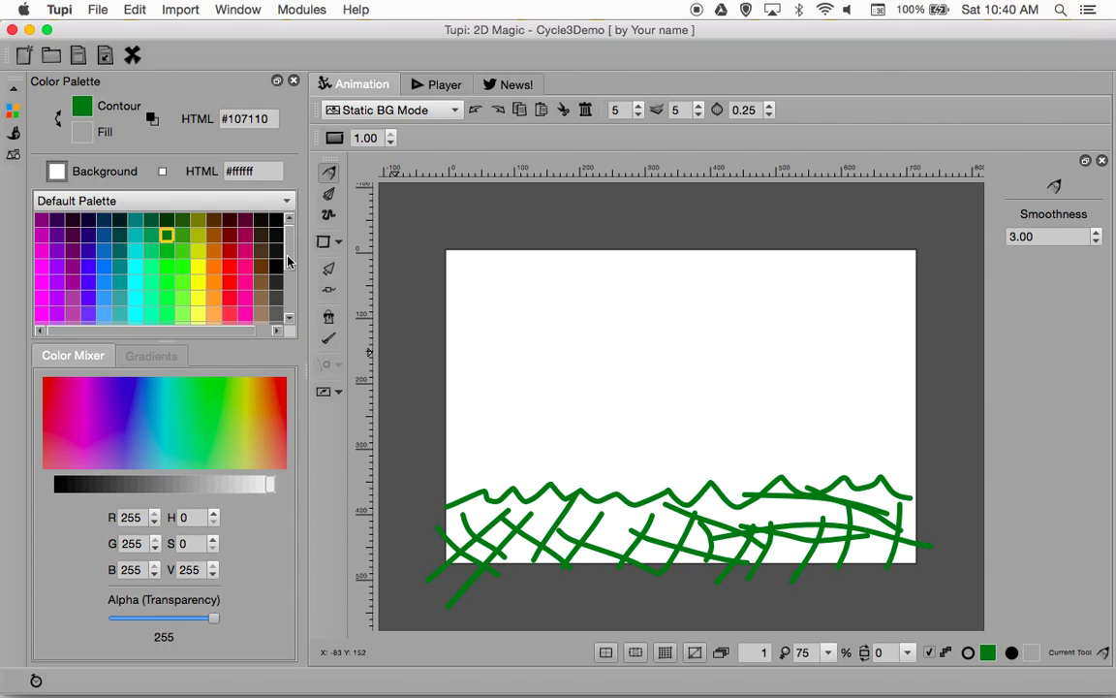
{"action": "left_click", "coordinate": [136, 284]}
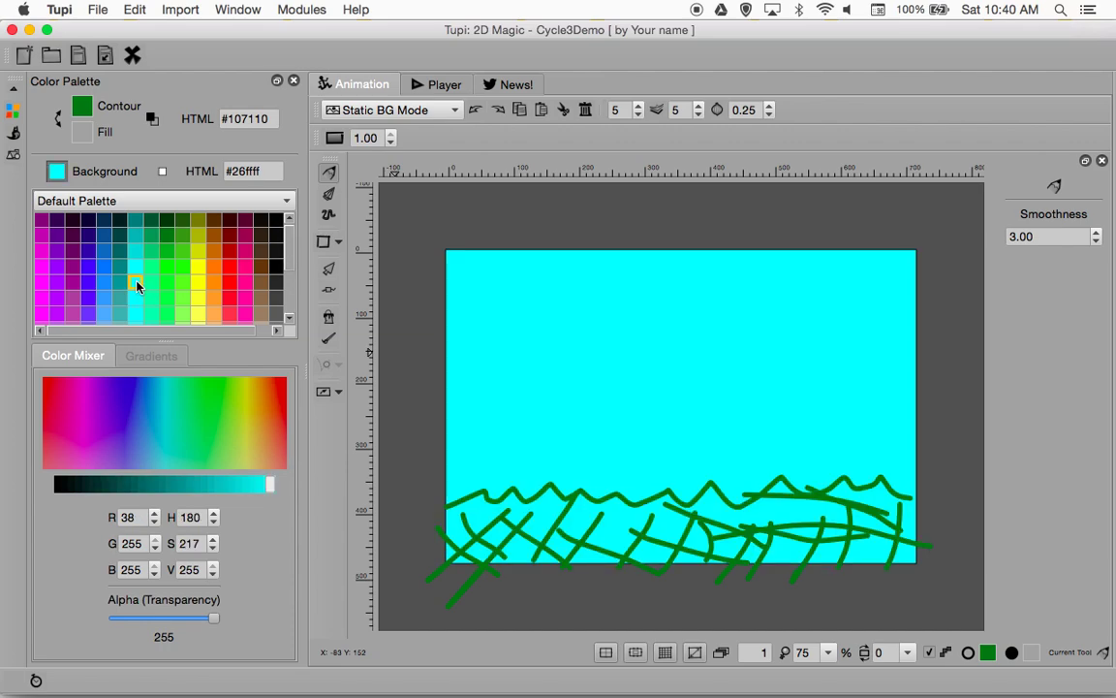
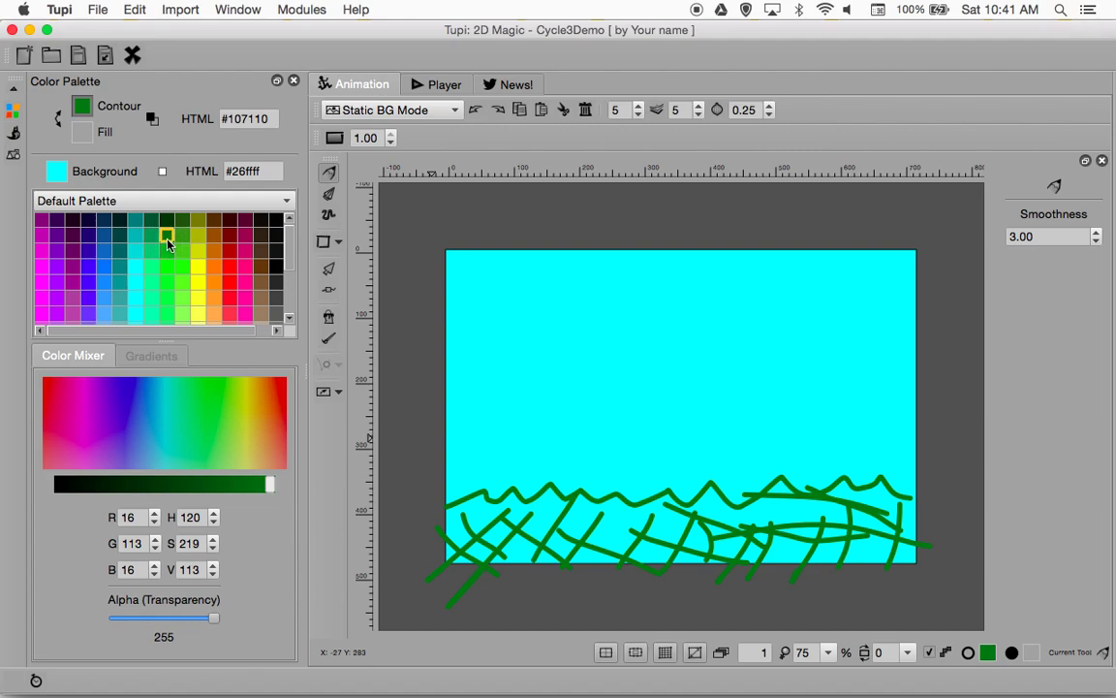
Step: Scribble more dark green strokes across the grass area to fill its gaps
{"action": "mouse_move", "coordinate": [546, 521]}
{"action": "left_mouse_down"}
{"action": "mouse_move", "coordinate": [503, 508]}
{"action": "mouse_move", "coordinate": [469, 520]}
{"action": "mouse_move", "coordinate": [490, 508]}
{"action": "mouse_move", "coordinate": [538, 519]}
{"action": "mouse_move", "coordinate": [517, 550]}
{"action": "mouse_move", "coordinate": [520, 529]}
{"action": "mouse_move", "coordinate": [605, 496]}
{"action": "mouse_move", "coordinate": [575, 538]}
{"action": "mouse_move", "coordinate": [674, 529]}
{"action": "mouse_move", "coordinate": [642, 544]}
{"action": "mouse_move", "coordinate": [614, 520]}
{"action": "mouse_move", "coordinate": [669, 504]}
{"action": "mouse_move", "coordinate": [685, 547]}
{"action": "mouse_move", "coordinate": [763, 535]}
{"action": "mouse_move", "coordinate": [733, 514]}
{"action": "mouse_move", "coordinate": [757, 501]}
{"action": "mouse_move", "coordinate": [783, 522]}
{"action": "mouse_move", "coordinate": [882, 531]}
{"action": "mouse_move", "coordinate": [886, 499]}
{"action": "mouse_move", "coordinate": [842, 517]}
{"action": "mouse_move", "coordinate": [869, 546]}
{"action": "mouse_move", "coordinate": [846, 555]}
{"action": "mouse_move", "coordinate": [889, 553]}
{"action": "mouse_move", "coordinate": [800, 544]}
{"action": "mouse_move", "coordinate": [782, 522]}
{"action": "mouse_move", "coordinate": [772, 539]}
{"action": "mouse_move", "coordinate": [783, 564]}
{"action": "mouse_move", "coordinate": [806, 538]}
{"action": "mouse_move", "coordinate": [767, 530]}
{"action": "mouse_move", "coordinate": [667, 553]}
{"action": "mouse_move", "coordinate": [688, 514]}
{"action": "mouse_move", "coordinate": [595, 567]}
{"action": "mouse_move", "coordinate": [565, 543]}
{"action": "mouse_move", "coordinate": [580, 516]}
{"action": "mouse_move", "coordinate": [575, 532]}
{"action": "mouse_move", "coordinate": [605, 529]}
{"action": "left_mouse_up"}
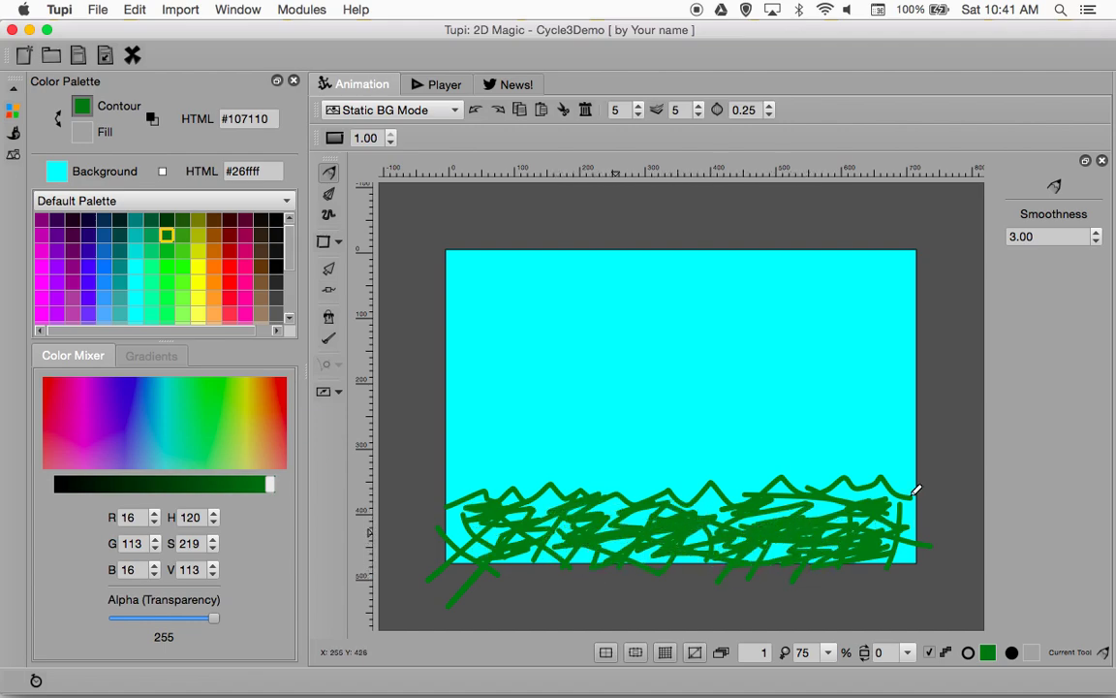
{"action": "mouse_move", "coordinate": [914, 490]}
{"action": "left_mouse_down"}
{"action": "mouse_move", "coordinate": [891, 511]}
{"action": "mouse_move", "coordinate": [904, 539]}
{"action": "left_mouse_up"}
Step: Set the contour colour to yellow #ffff00 and draw a scribble-filled sun with short rays over the canvas's upper-right corner
{"action": "left_click", "coordinate": [199, 256]}
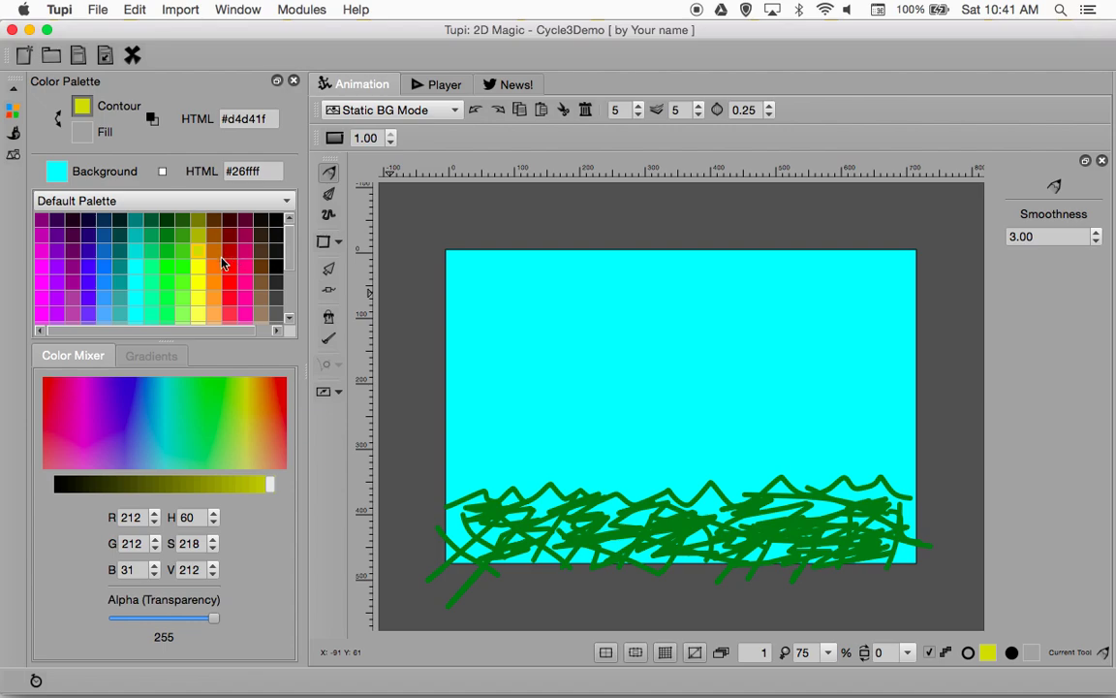
{"action": "left_click", "coordinate": [199, 274]}
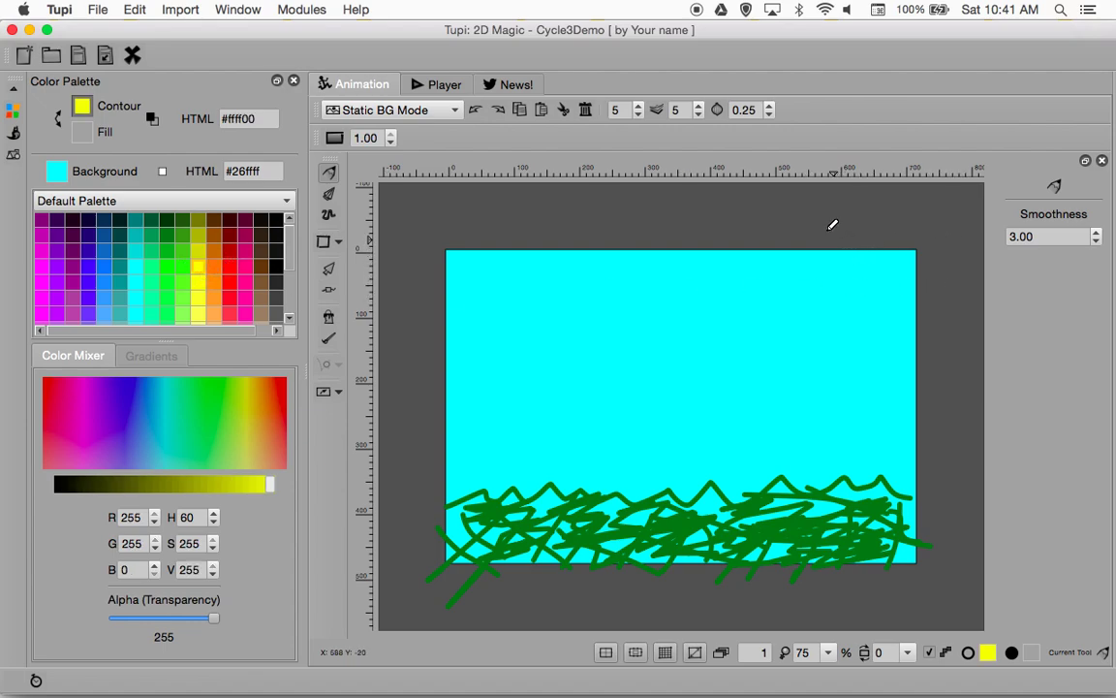
{"action": "mouse_move", "coordinate": [829, 229]}
{"action": "left_mouse_down"}
{"action": "mouse_move", "coordinate": [841, 268]}
{"action": "mouse_move", "coordinate": [904, 317]}
{"action": "mouse_move", "coordinate": [960, 324]}
{"action": "left_mouse_up"}
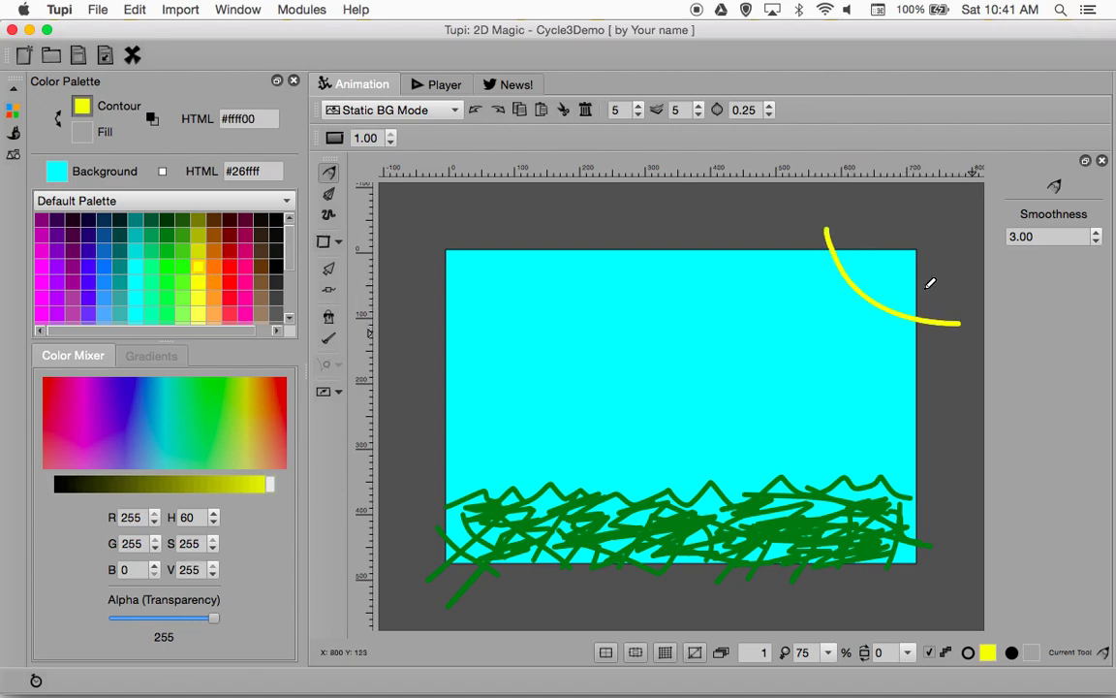
{"action": "mouse_move", "coordinate": [829, 230]}
{"action": "left_mouse_down"}
{"action": "mouse_move", "coordinate": [939, 213]}
{"action": "mouse_move", "coordinate": [933, 322]}
{"action": "left_mouse_up"}
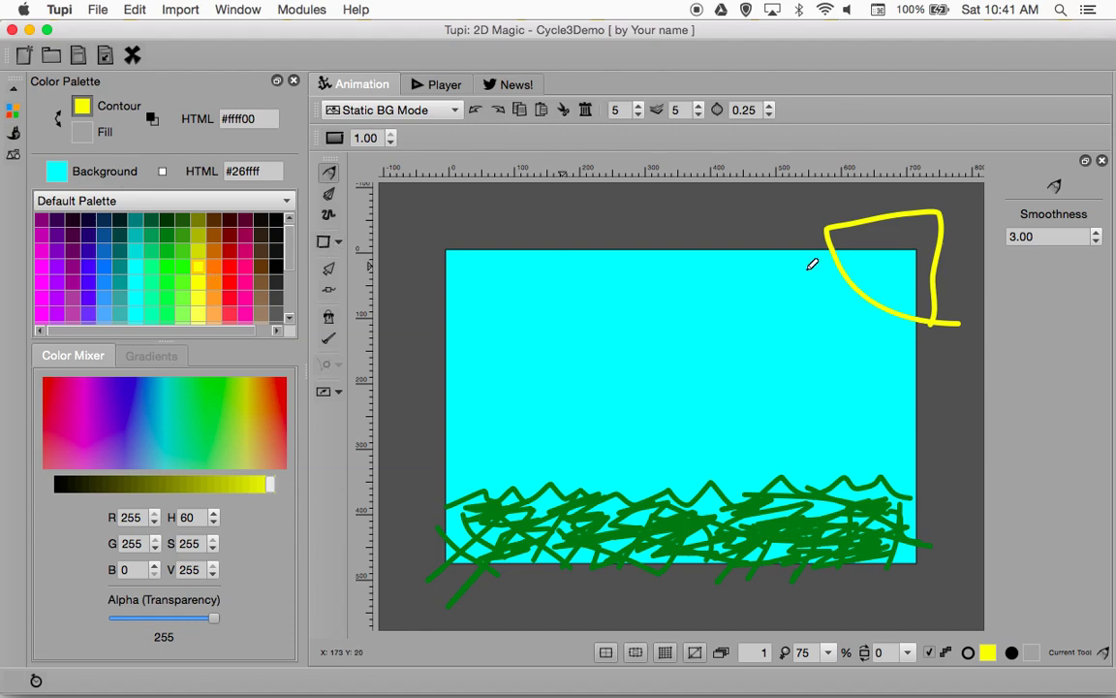
{"action": "mouse_move", "coordinate": [834, 236]}
{"action": "left_mouse_down"}
{"action": "mouse_move", "coordinate": [915, 315]}
{"action": "mouse_move", "coordinate": [882, 284]}
{"action": "mouse_move", "coordinate": [924, 303]}
{"action": "mouse_move", "coordinate": [901, 291]}
{"action": "mouse_move", "coordinate": [922, 284]}
{"action": "mouse_move", "coordinate": [882, 254]}
{"action": "mouse_move", "coordinate": [890, 282]}
{"action": "mouse_move", "coordinate": [858, 253]}
{"action": "mouse_move", "coordinate": [865, 279]}
{"action": "mouse_move", "coordinate": [855, 286]}
{"action": "mouse_move", "coordinate": [913, 315]}
{"action": "mouse_move", "coordinate": [907, 249]}
{"action": "mouse_move", "coordinate": [902, 291]}
{"action": "mouse_move", "coordinate": [913, 215]}
{"action": "mouse_move", "coordinate": [915, 280]}
{"action": "mouse_move", "coordinate": [920, 253]}
{"action": "mouse_move", "coordinate": [903, 280]}
{"action": "mouse_move", "coordinate": [885, 279]}
{"action": "mouse_move", "coordinate": [888, 235]}
{"action": "mouse_move", "coordinate": [856, 265]}
{"action": "mouse_move", "coordinate": [832, 241]}
{"action": "mouse_move", "coordinate": [903, 226]}
{"action": "mouse_move", "coordinate": [895, 245]}
{"action": "mouse_move", "coordinate": [913, 281]}
{"action": "mouse_move", "coordinate": [926, 257]}
{"action": "mouse_move", "coordinate": [913, 298]}
{"action": "mouse_move", "coordinate": [850, 288]}
{"action": "mouse_move", "coordinate": [831, 258]}
{"action": "mouse_move", "coordinate": [809, 278]}
{"action": "mouse_move", "coordinate": [844, 276]}
{"action": "mouse_move", "coordinate": [827, 296]}
{"action": "mouse_move", "coordinate": [861, 289]}
{"action": "mouse_move", "coordinate": [830, 324]}
{"action": "mouse_move", "coordinate": [865, 304]}
{"action": "mouse_move", "coordinate": [842, 294]}
{"action": "mouse_move", "coordinate": [855, 331]}
{"action": "mouse_move", "coordinate": [888, 316]}
{"action": "mouse_move", "coordinate": [884, 347]}
{"action": "left_mouse_up"}
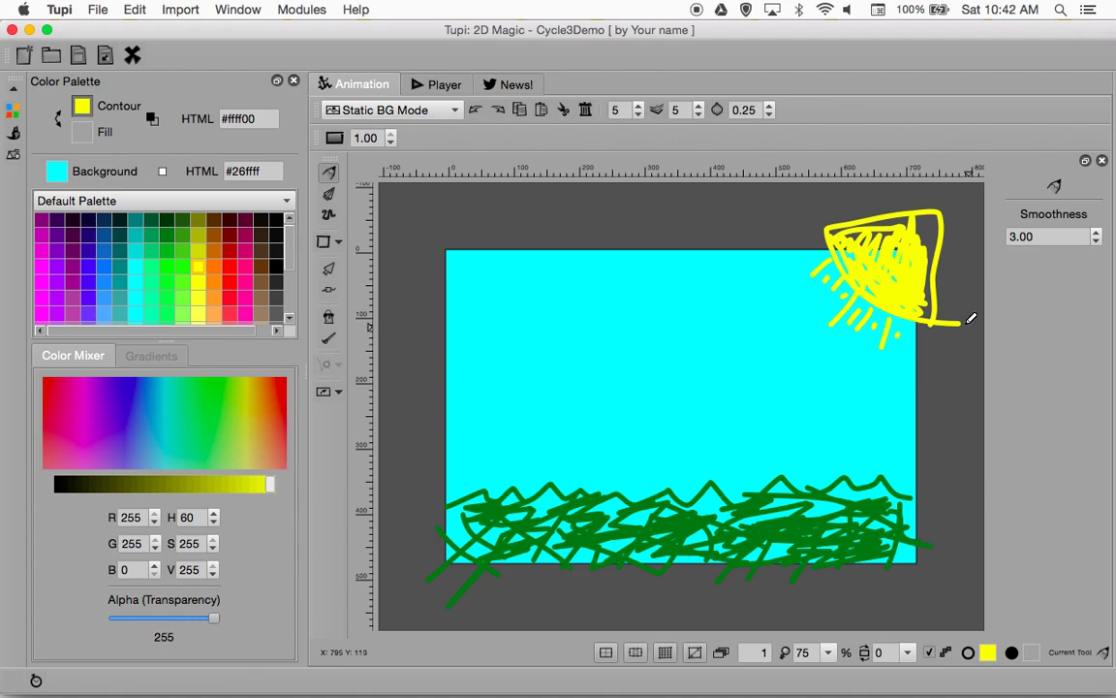
Step: Preview the finished background in the player, return to the animation workspace and switch it to Frames Mode
{"action": "left_click", "coordinate": [434, 86]}
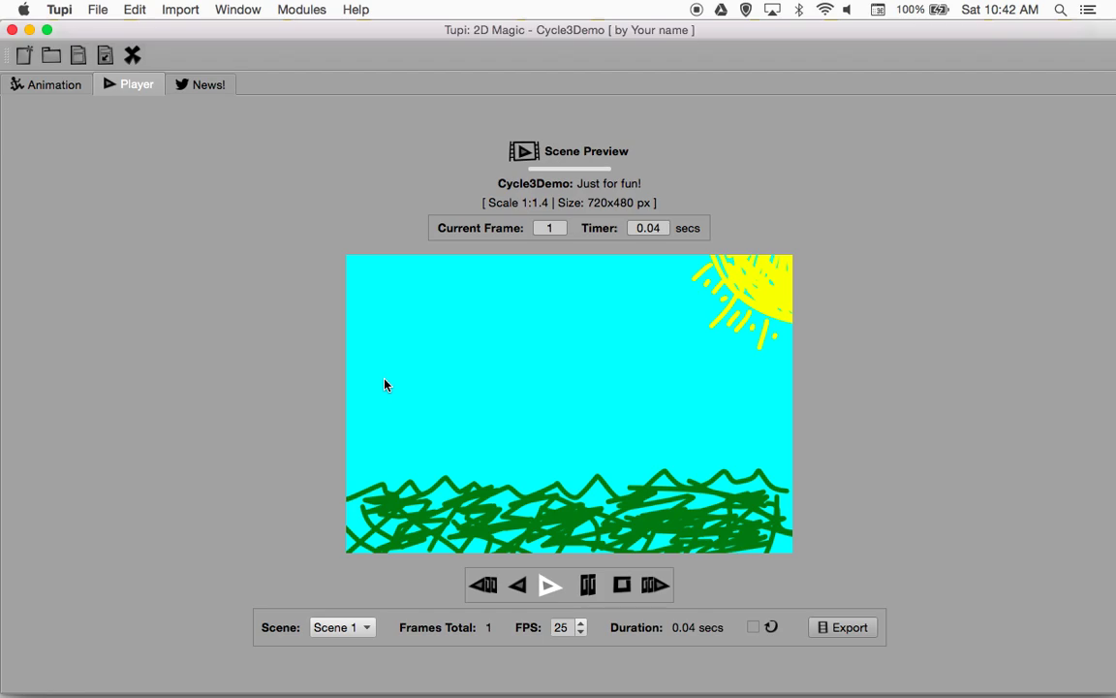
{"action": "left_click", "coordinate": [55, 84]}
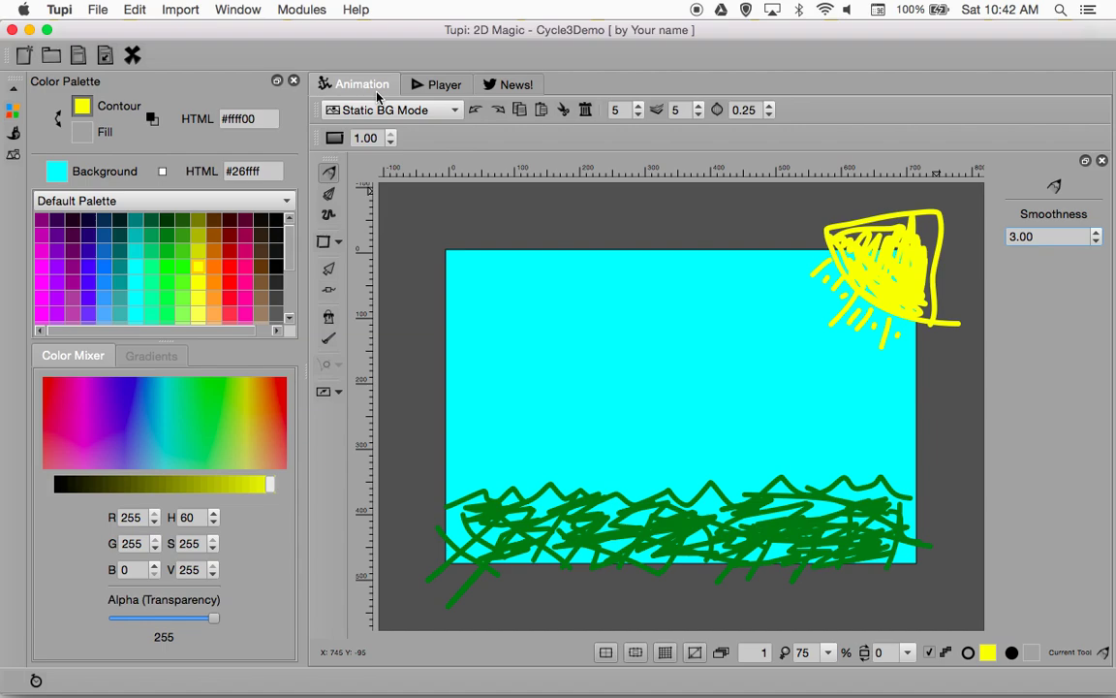
{"action": "left_click", "coordinate": [454, 112]}
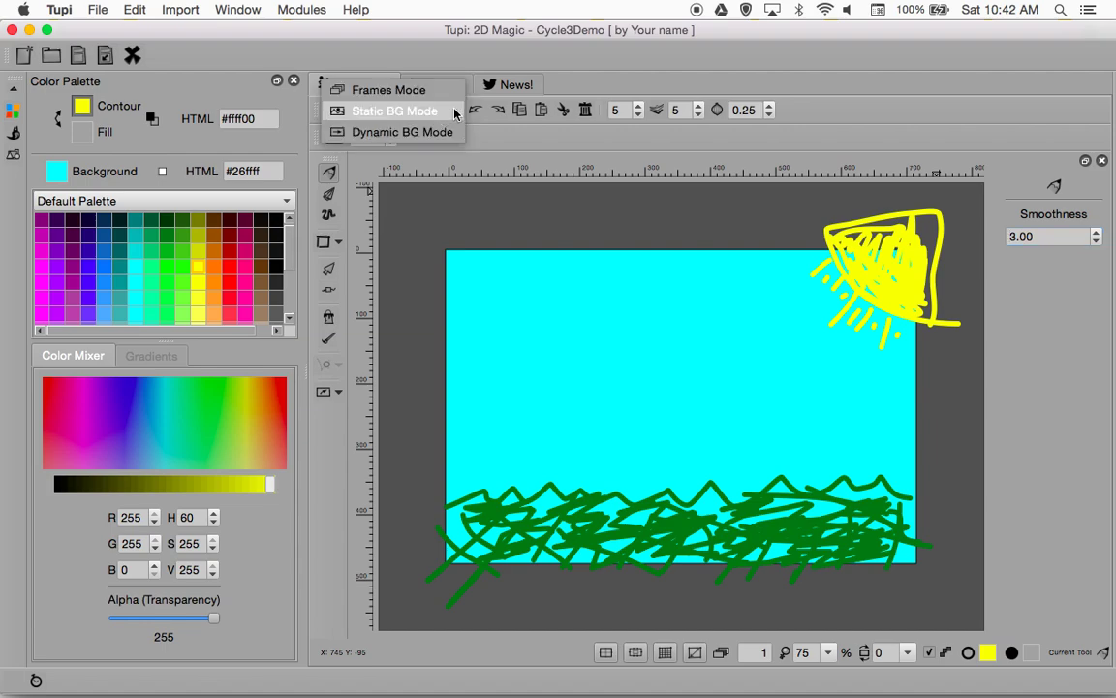
{"action": "left_click", "coordinate": [385, 90]}
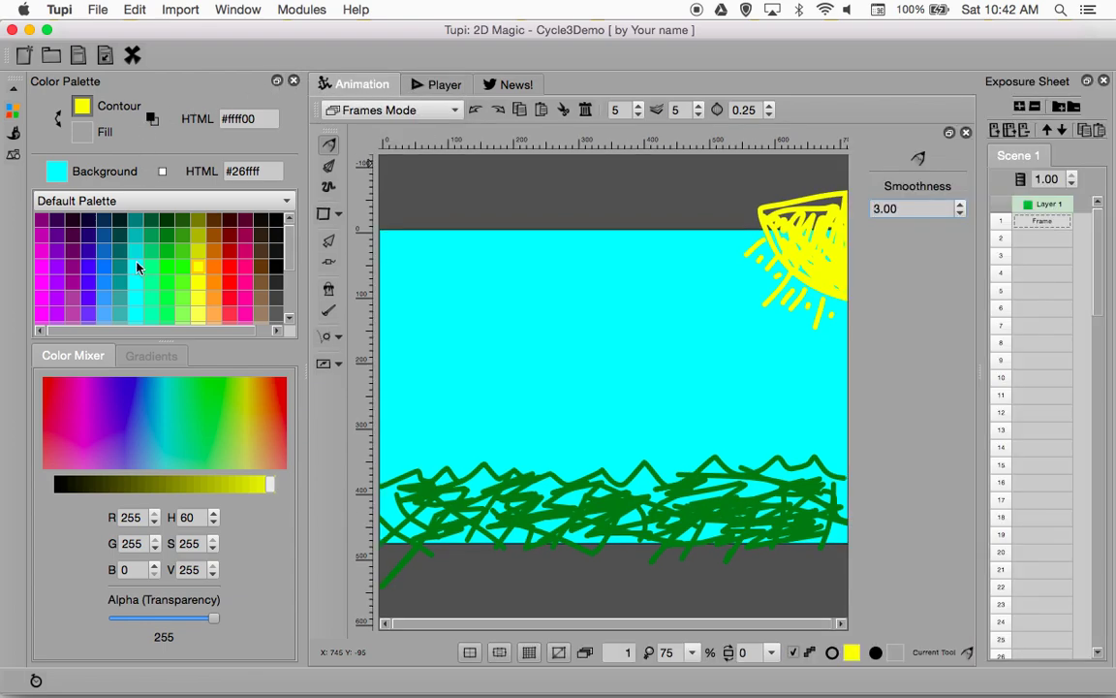
Step: Close the Color Palette and narrow the Exposure Sheet to give the canvas more room
{"action": "left_click", "coordinate": [295, 82]}
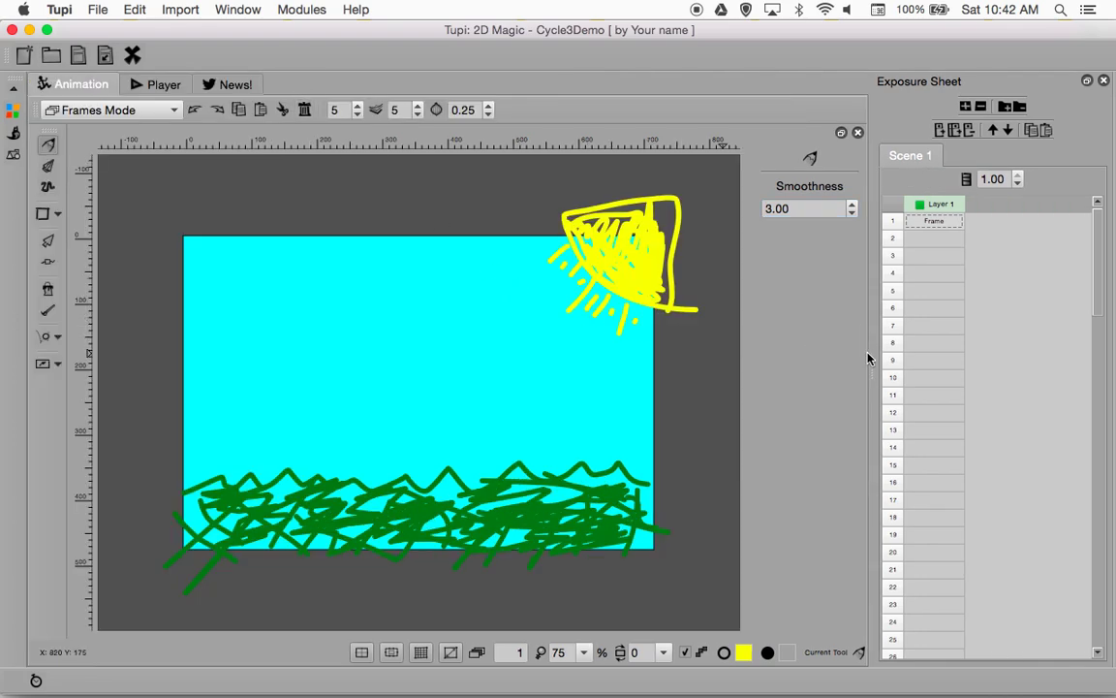
{"action": "left_click_drag", "start_coordinate": [872, 371], "coordinate": [960, 377]}
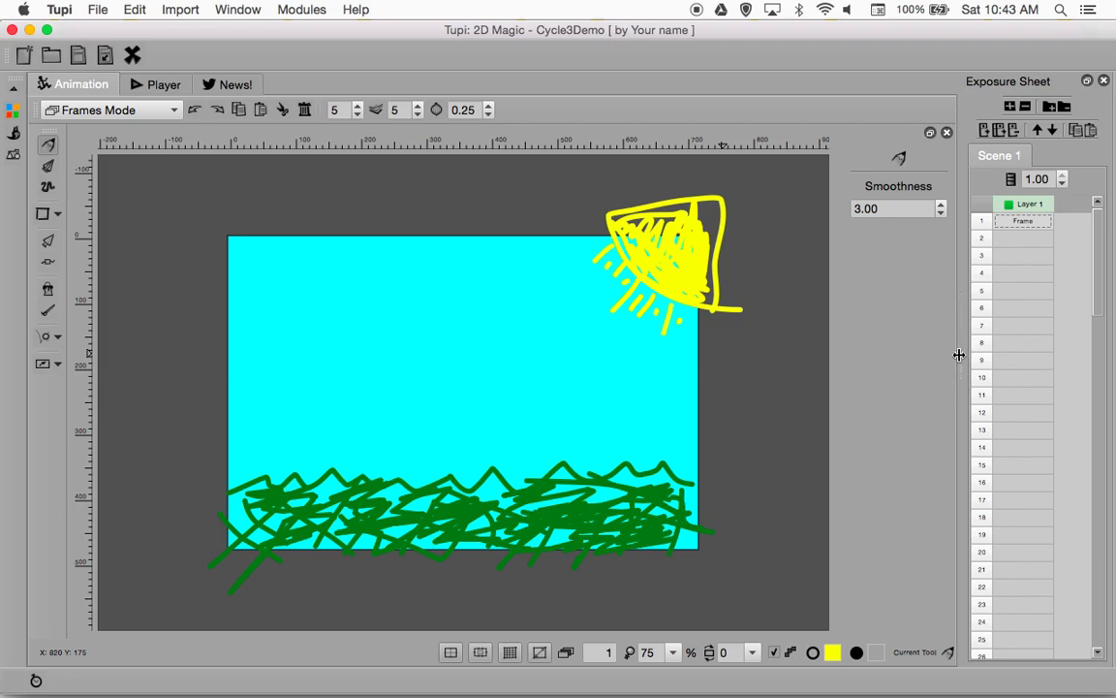
{"action": "mouse_move", "coordinate": [959, 355]}
{"action": "left_mouse_down"}
{"action": "mouse_move", "coordinate": [932, 359]}
{"action": "mouse_move", "coordinate": [972, 351]}
{"action": "mouse_move", "coordinate": [955, 363]}
{"action": "mouse_move", "coordinate": [968, 365]}
{"action": "left_mouse_up"}
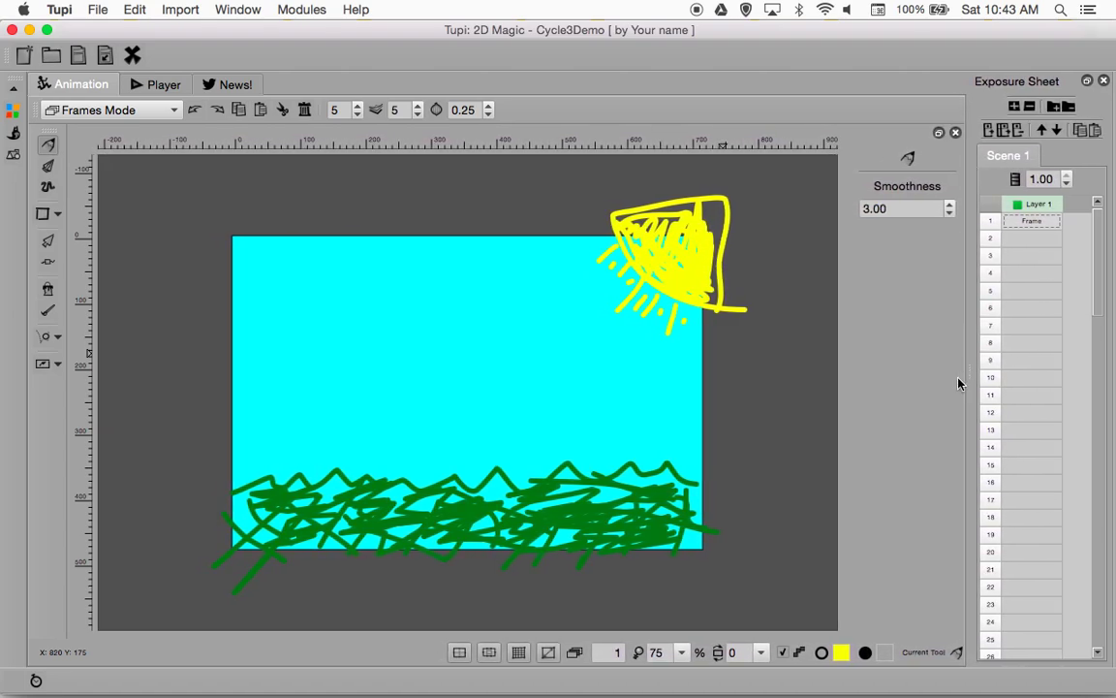
Step: Set the canvas zoom to 100% and select the first frame of Layer 1
{"action": "left_click", "coordinate": [659, 653]}
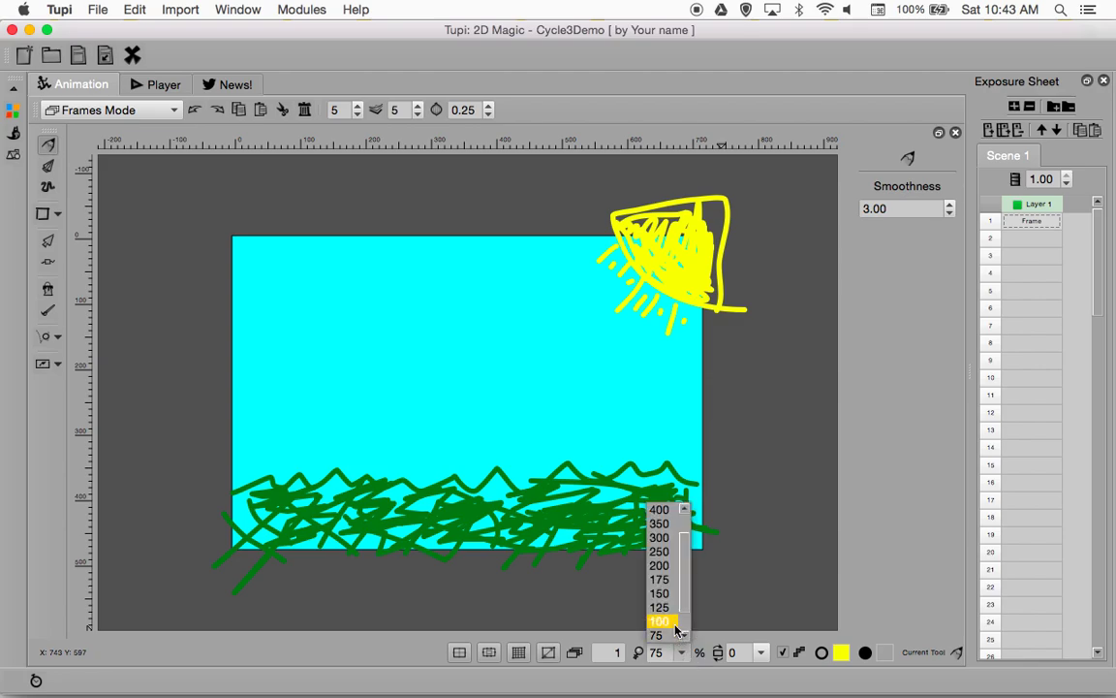
{"action": "left_click", "coordinate": [669, 622]}
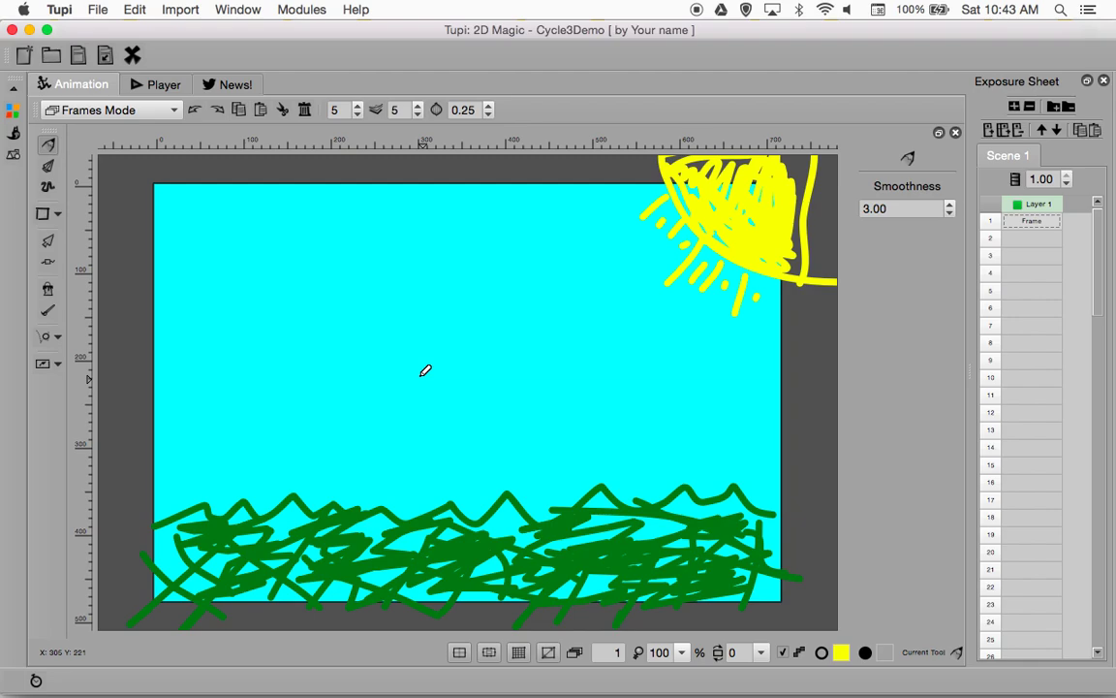
{"action": "left_click", "coordinate": [1032, 221]}
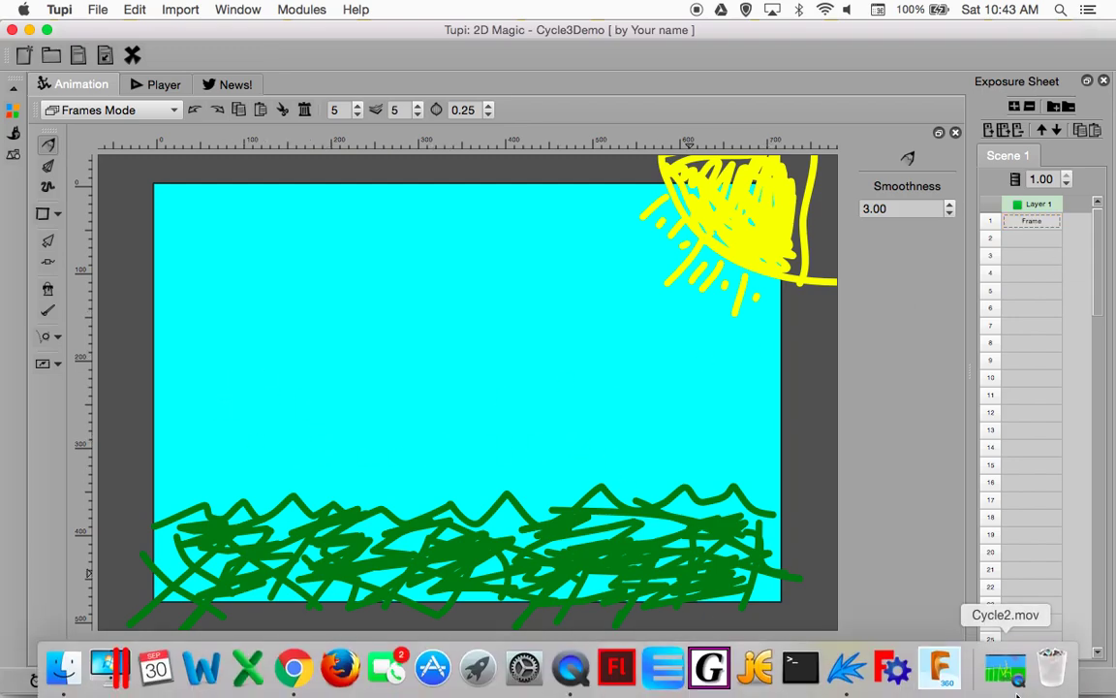
Step: Restore Cycle2.mov in QuickTime Player to examine the football's shape and colours, and minimize it again
{"action": "left_click", "coordinate": [1018, 683]}
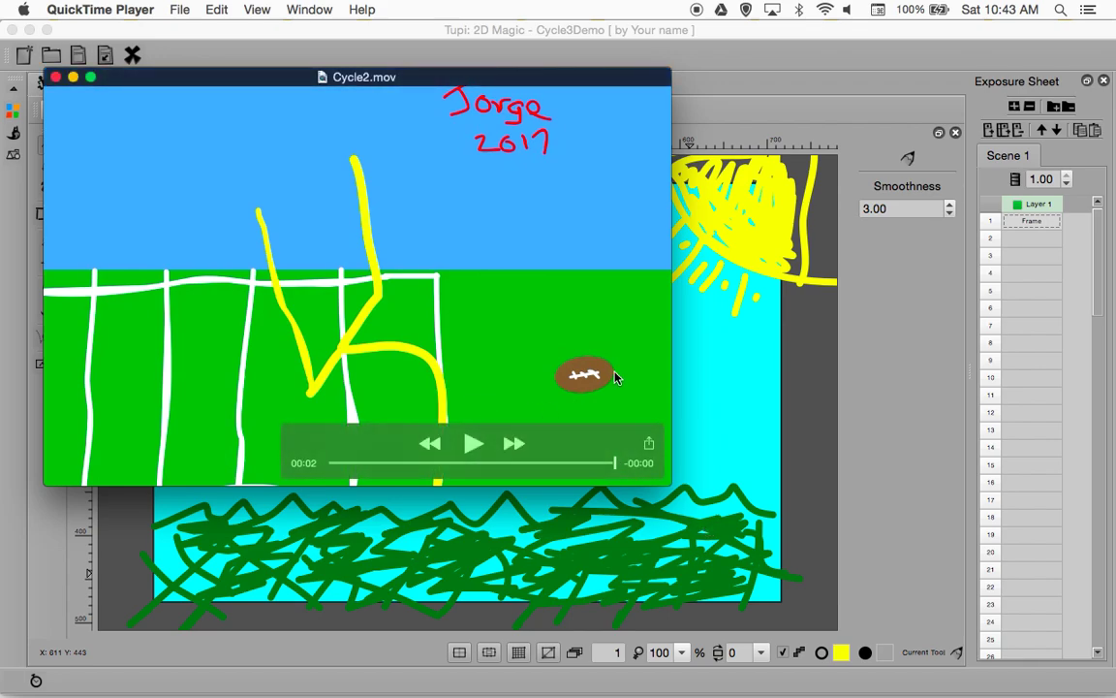
{"action": "left_click", "coordinate": [72, 78]}
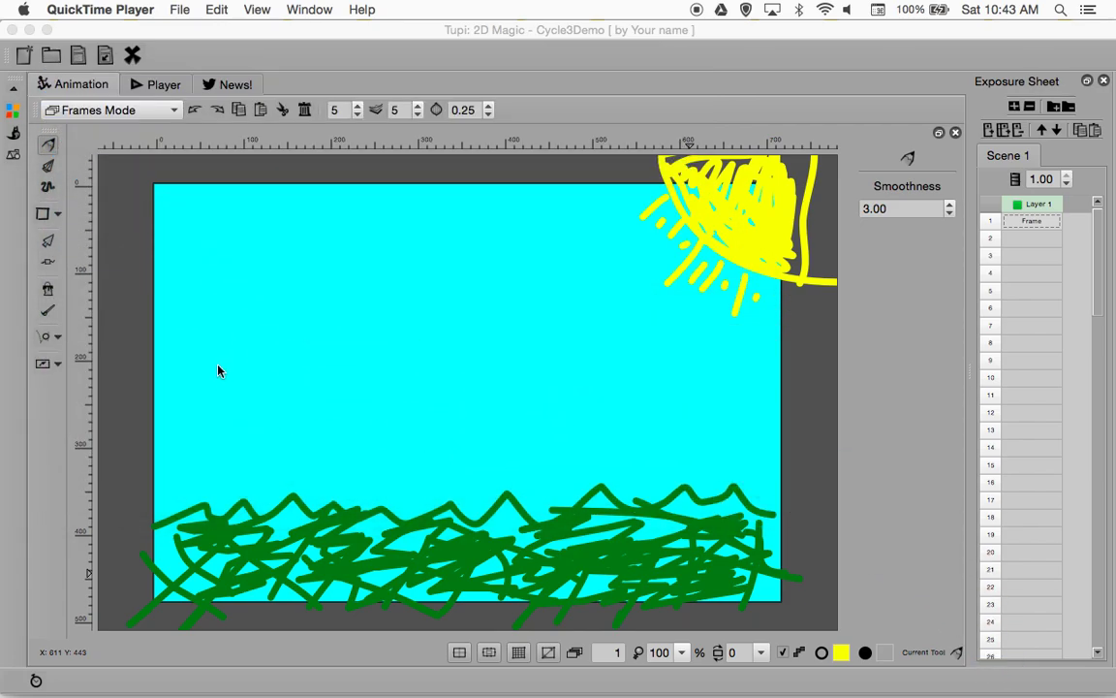
Step: Choose the Ellipse tool, set the contour colour to brown #775636 and make the fill colour the active one
{"action": "left_click", "coordinate": [57, 217]}
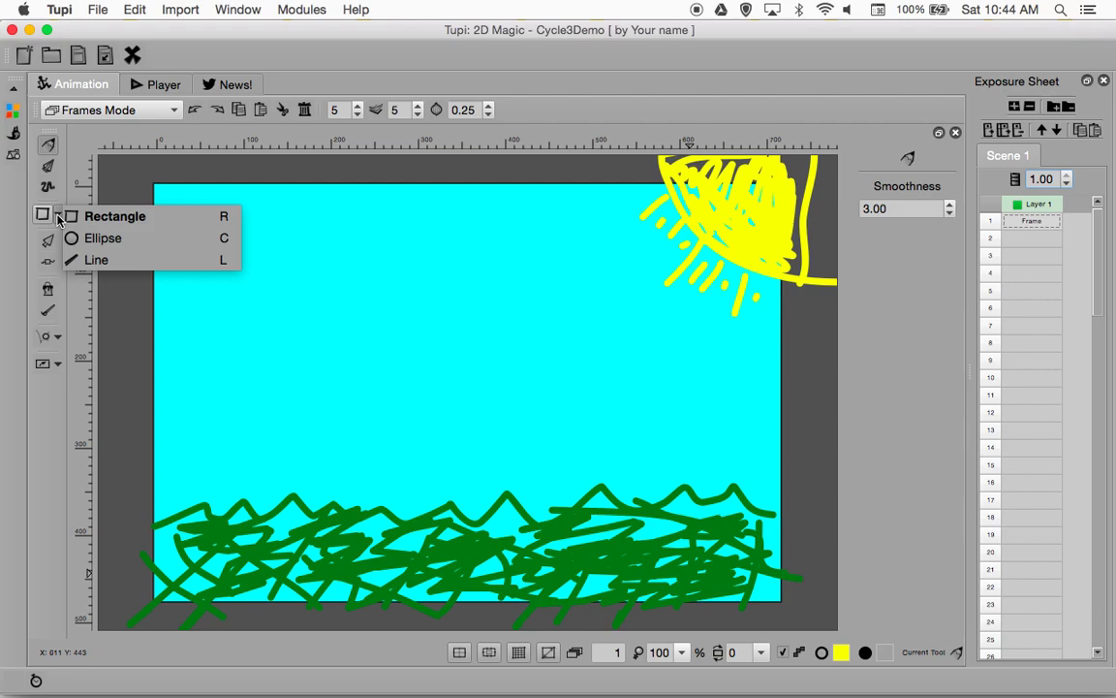
{"action": "left_click", "coordinate": [95, 239]}
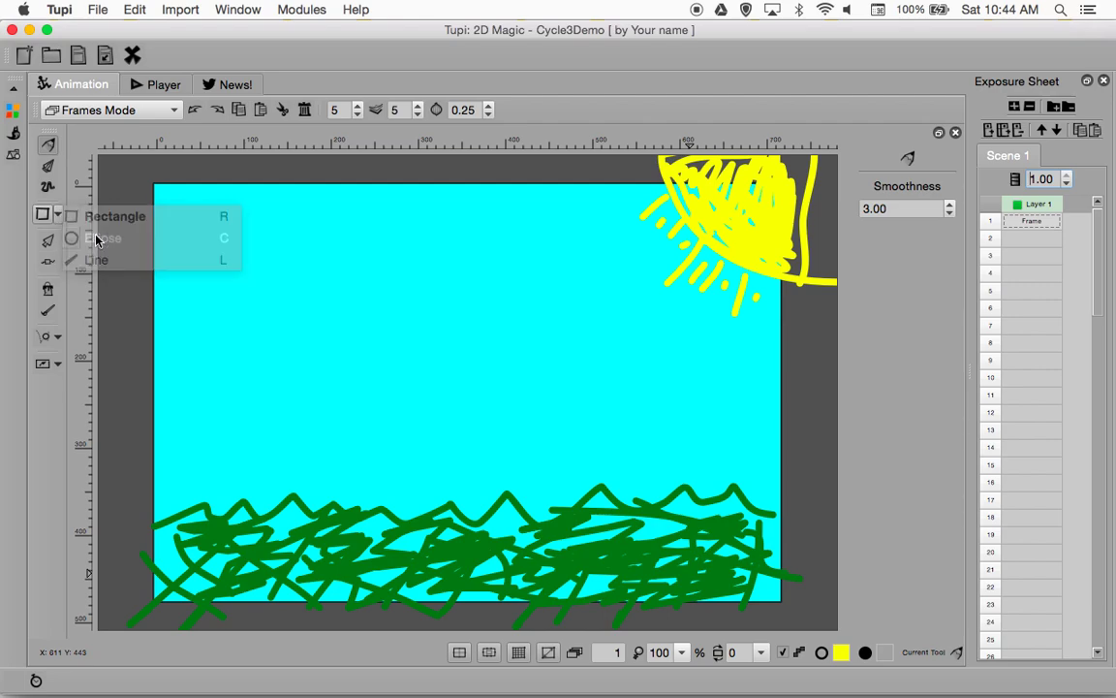
{"action": "left_click", "coordinate": [14, 112]}
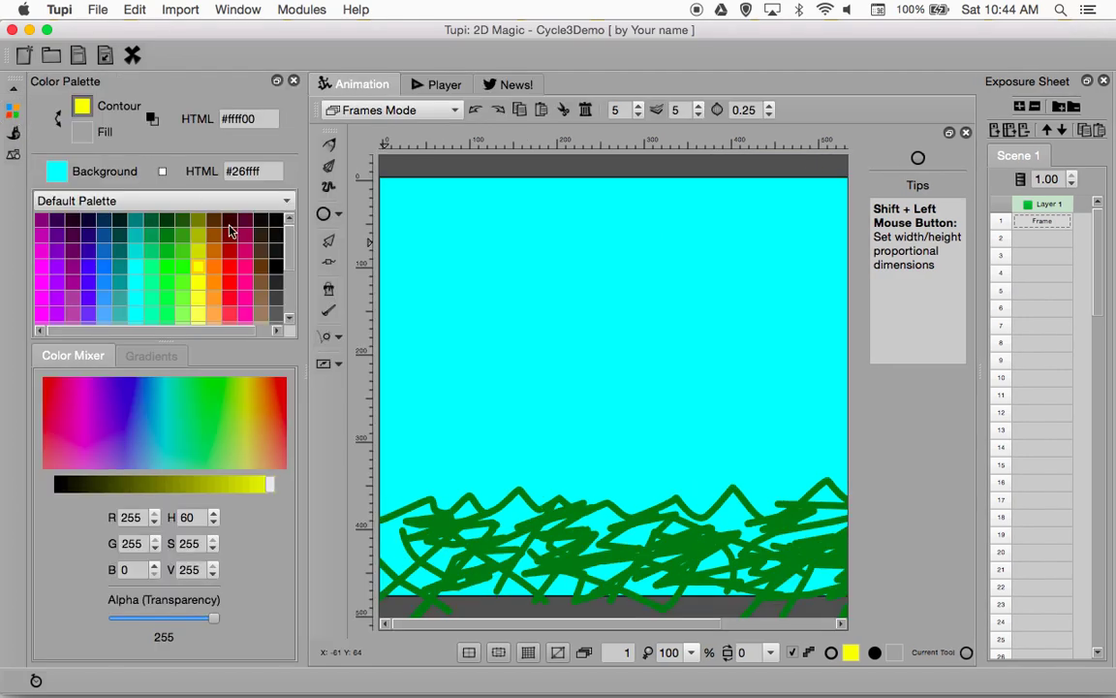
{"action": "left_click", "coordinate": [279, 333]}
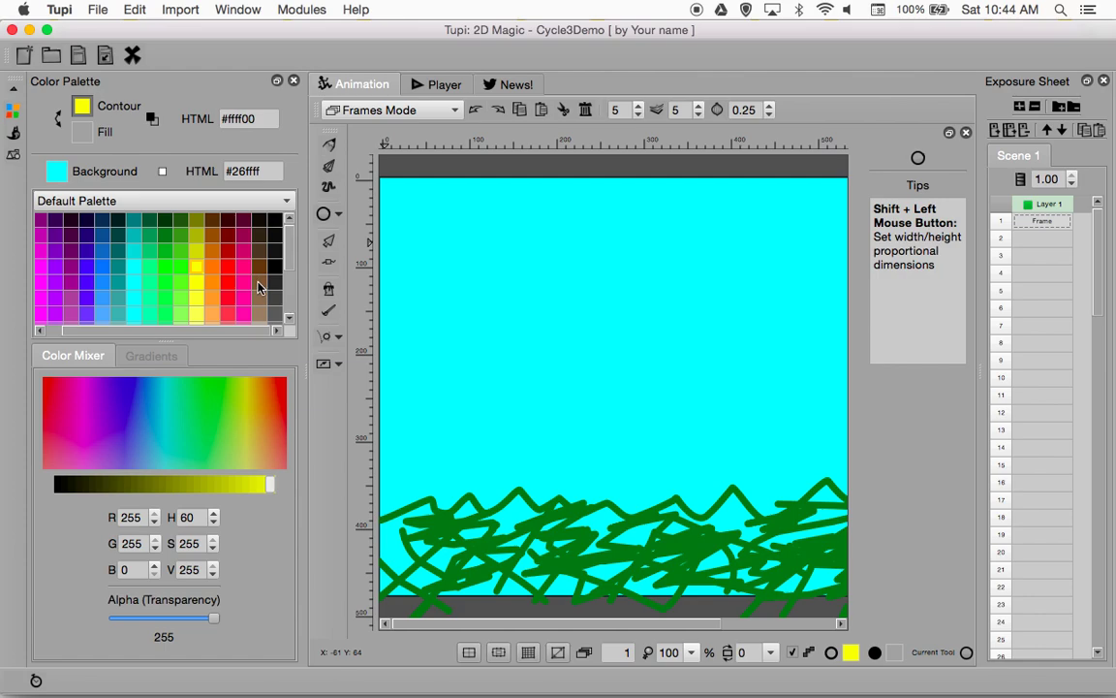
{"action": "left_click", "coordinate": [259, 284]}
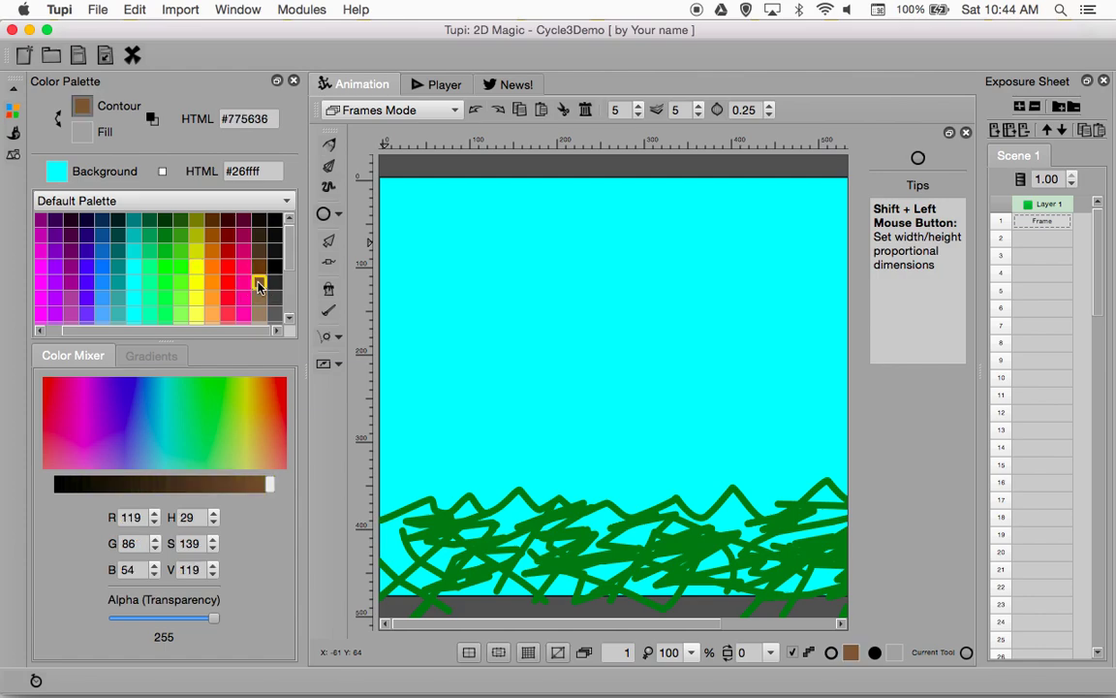
{"action": "left_click", "coordinate": [82, 134]}
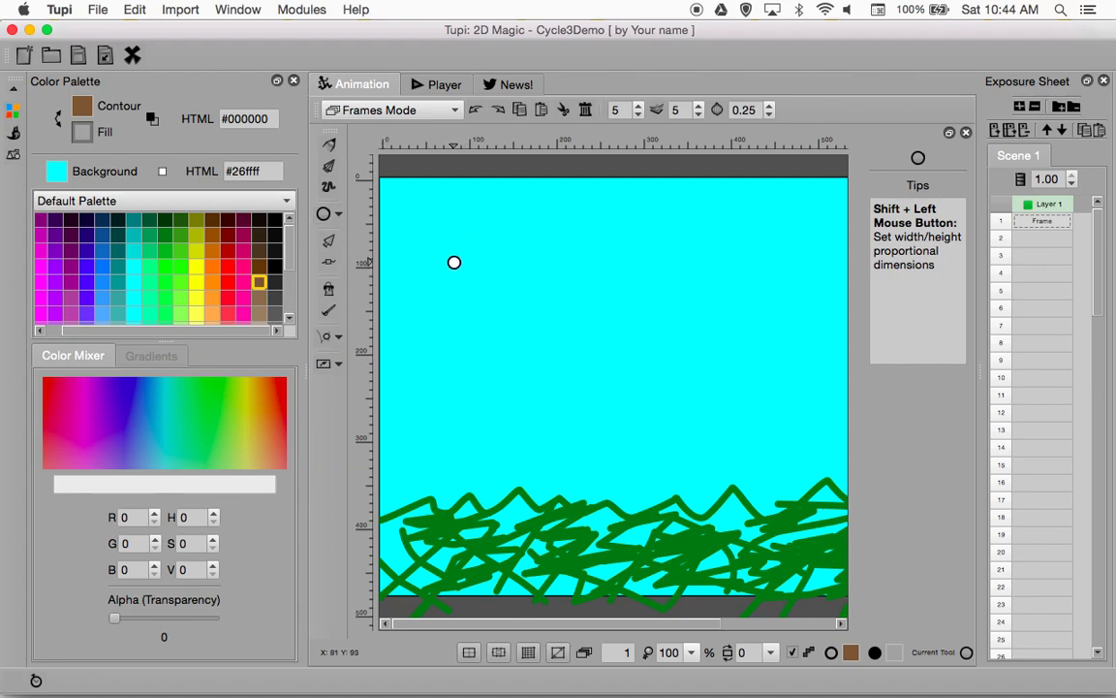
Step: Try drawing an unfilled brown ellipse about 150 px wide and 45 px high in the sky, and undo it
{"action": "mouse_move", "coordinate": [452, 260]}
{"action": "left_mouse_down"}
{"action": "mouse_move", "coordinate": [544, 298]}
{"action": "mouse_move", "coordinate": [585, 300]}
{"action": "left_mouse_up"}
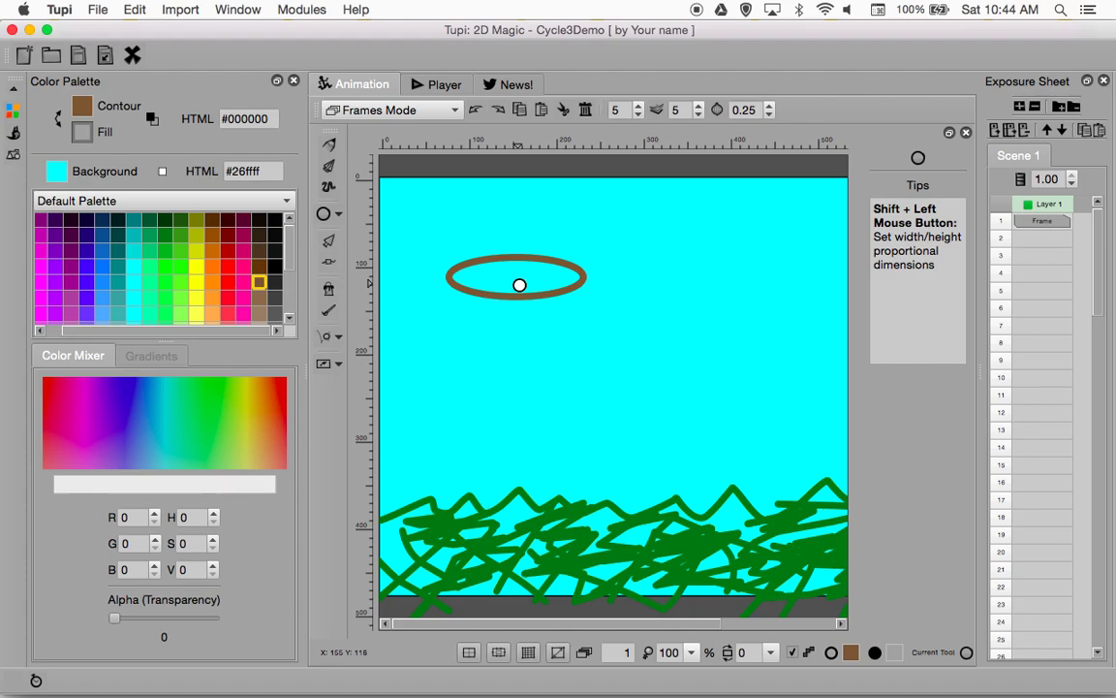
{"action": "key", "text": "ctrl+z"}
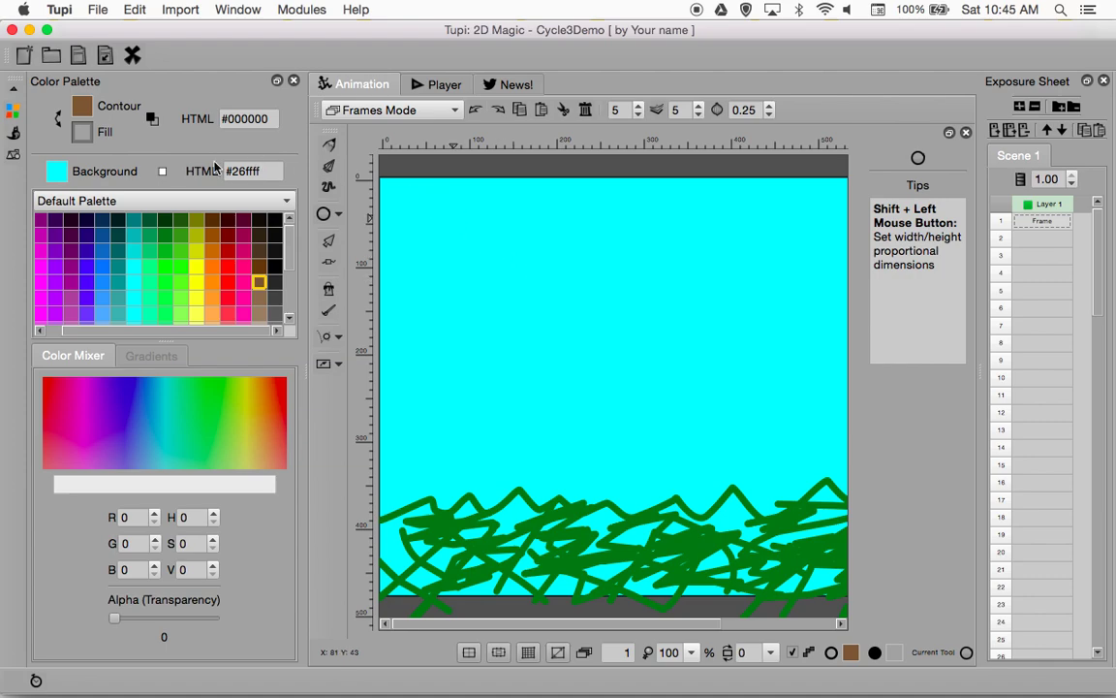
Step: Set the fill colour to brown #775636 and draw a filled brown ellipse about 90 px wide and 50 px high above the grass
{"action": "left_click", "coordinate": [83, 137]}
{"action": "left_click", "coordinate": [261, 286]}
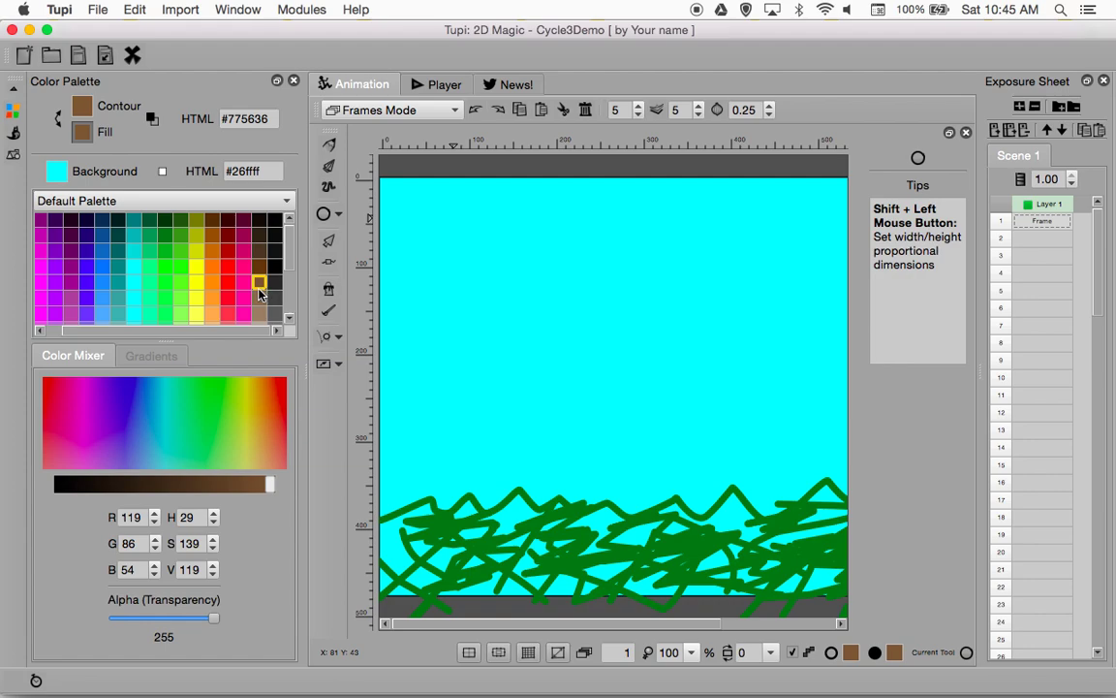
{"action": "left_click", "coordinate": [244, 282]}
{"action": "left_click", "coordinate": [261, 283]}
{"action": "left_click", "coordinate": [294, 81]}
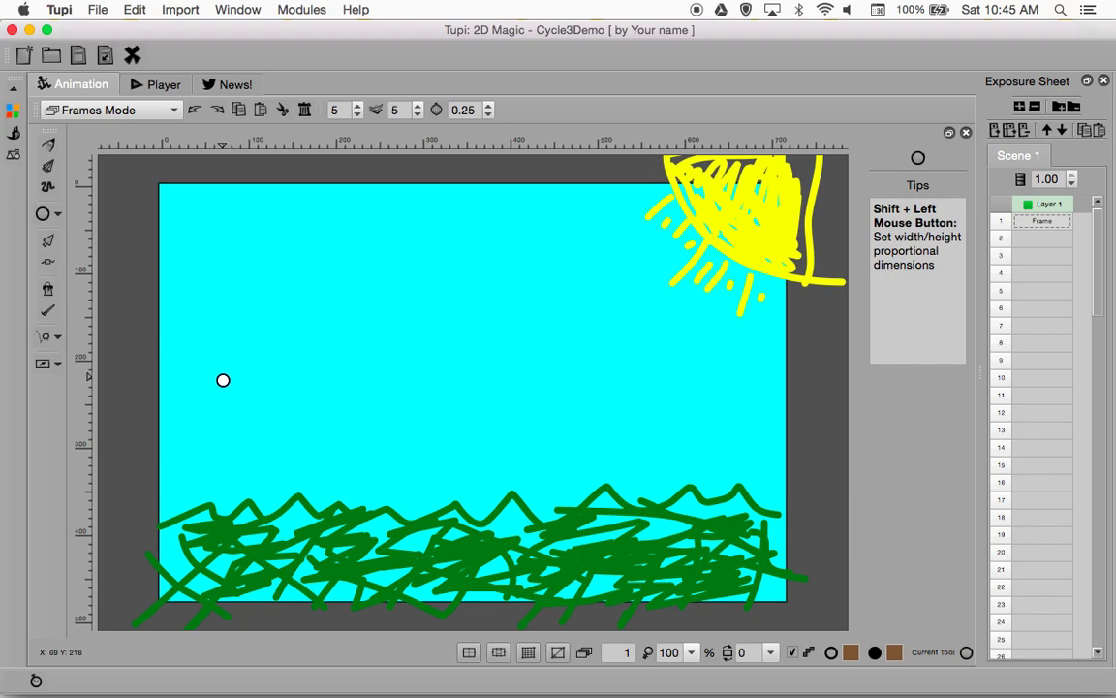
{"action": "left_click_drag", "start_coordinate": [221, 381], "coordinate": [285, 408]}
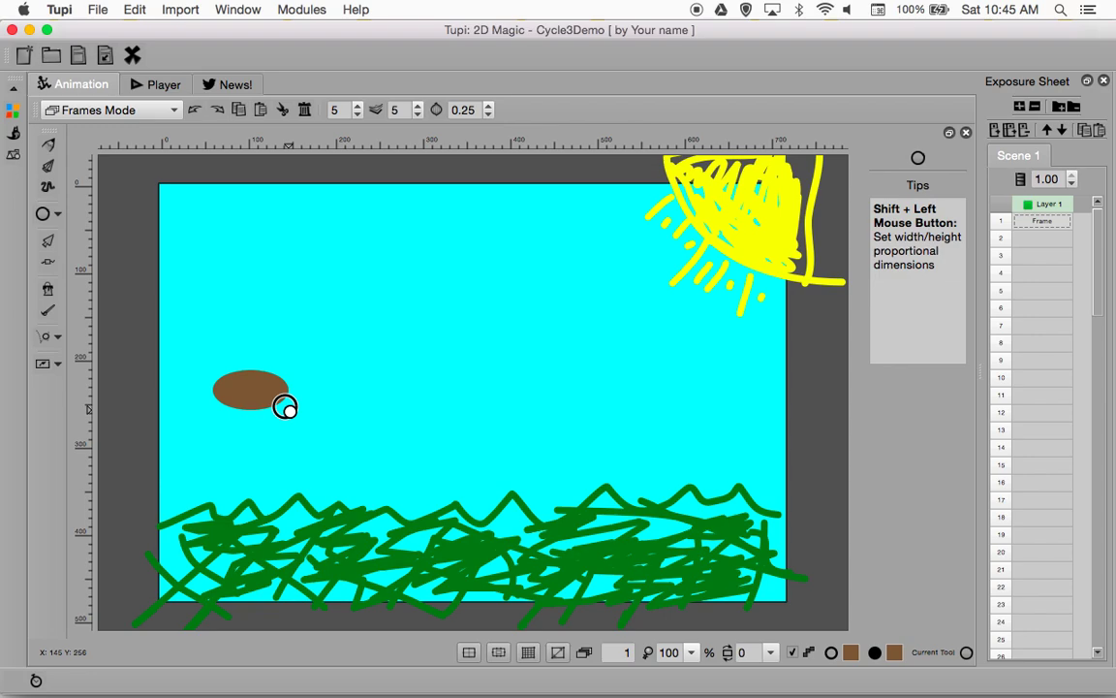
{"action": "left_click_drag", "start_coordinate": [285, 407], "coordinate": [293, 415]}
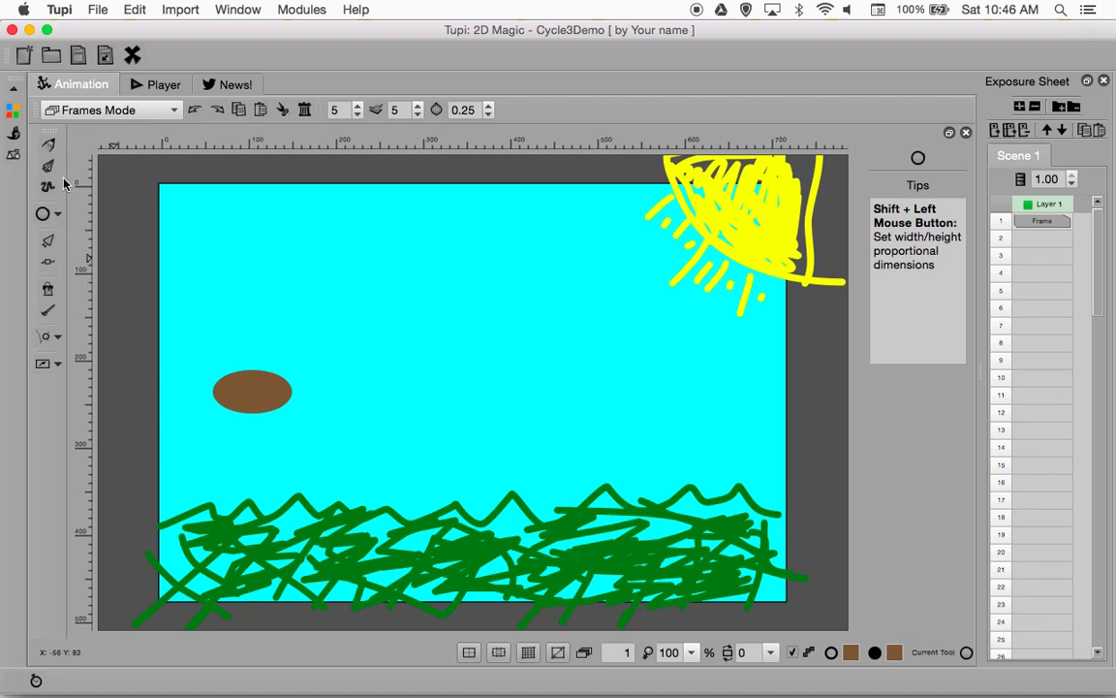
Step: Set the contour and fill colours to cream #ffffee and draw the football's laces across the brown ellipse with the Pencil tool
{"action": "left_click", "coordinate": [49, 145]}
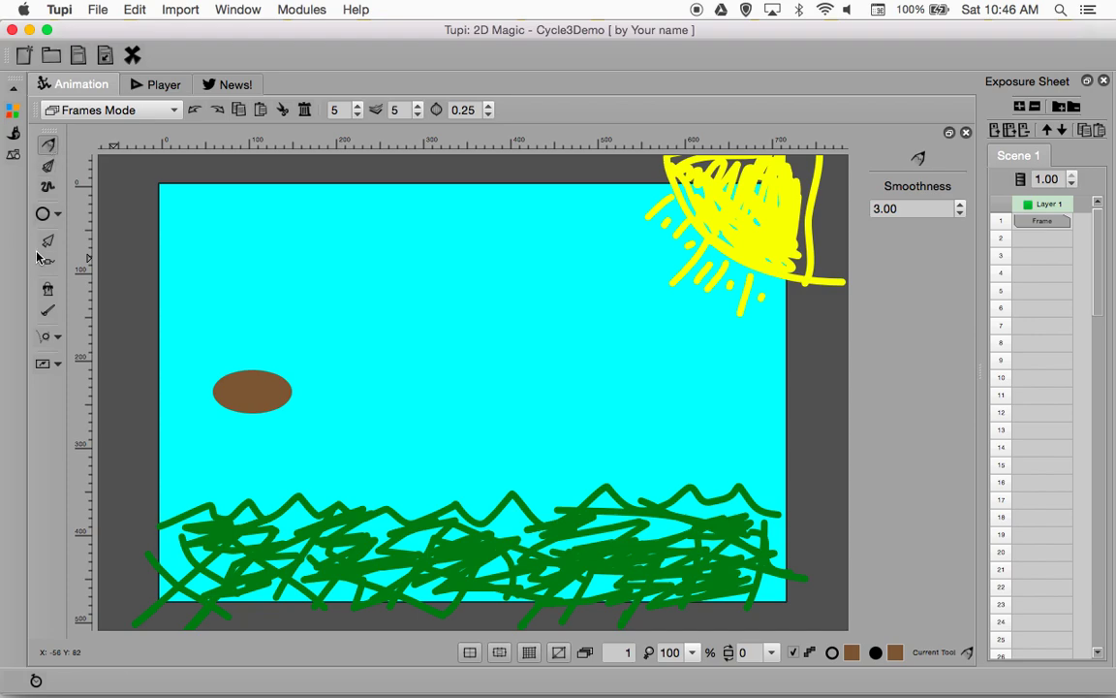
{"action": "left_click", "coordinate": [14, 113]}
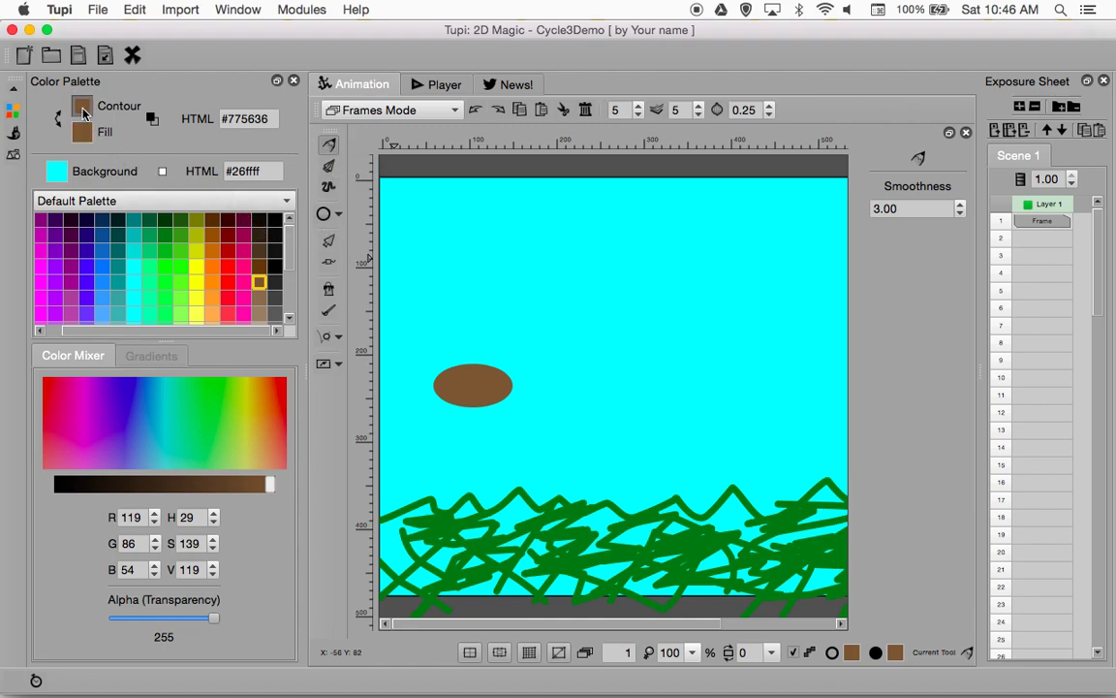
{"action": "left_click_drag", "start_coordinate": [293, 249], "coordinate": [292, 306]}
{"action": "left_click", "coordinate": [196, 316]}
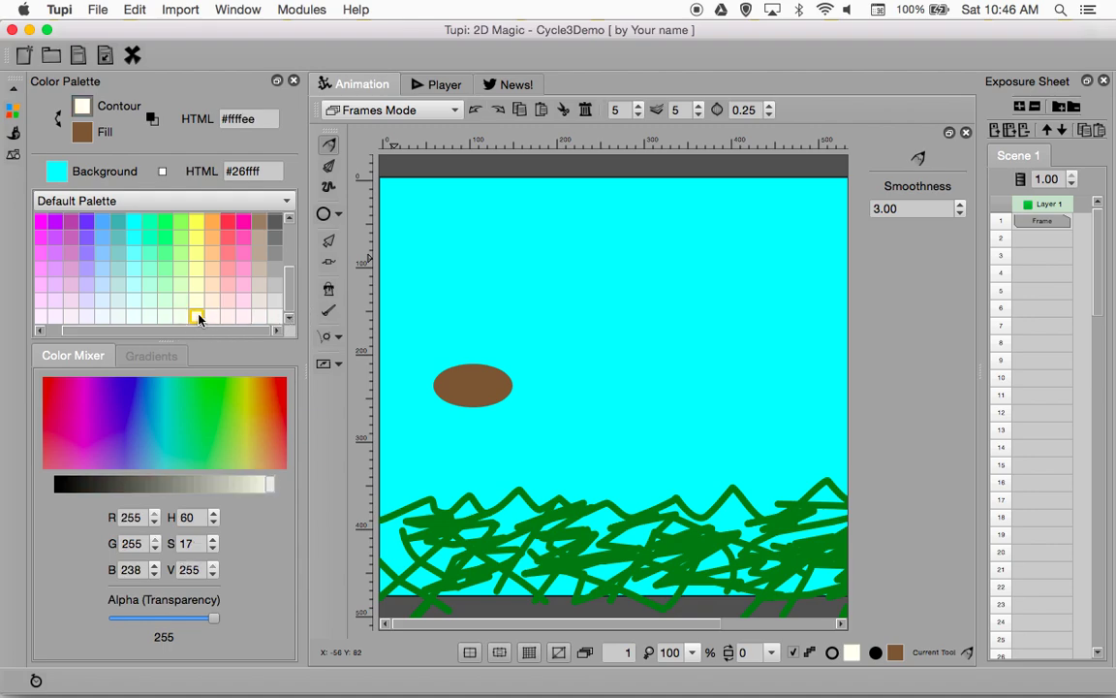
{"action": "left_click", "coordinate": [81, 129]}
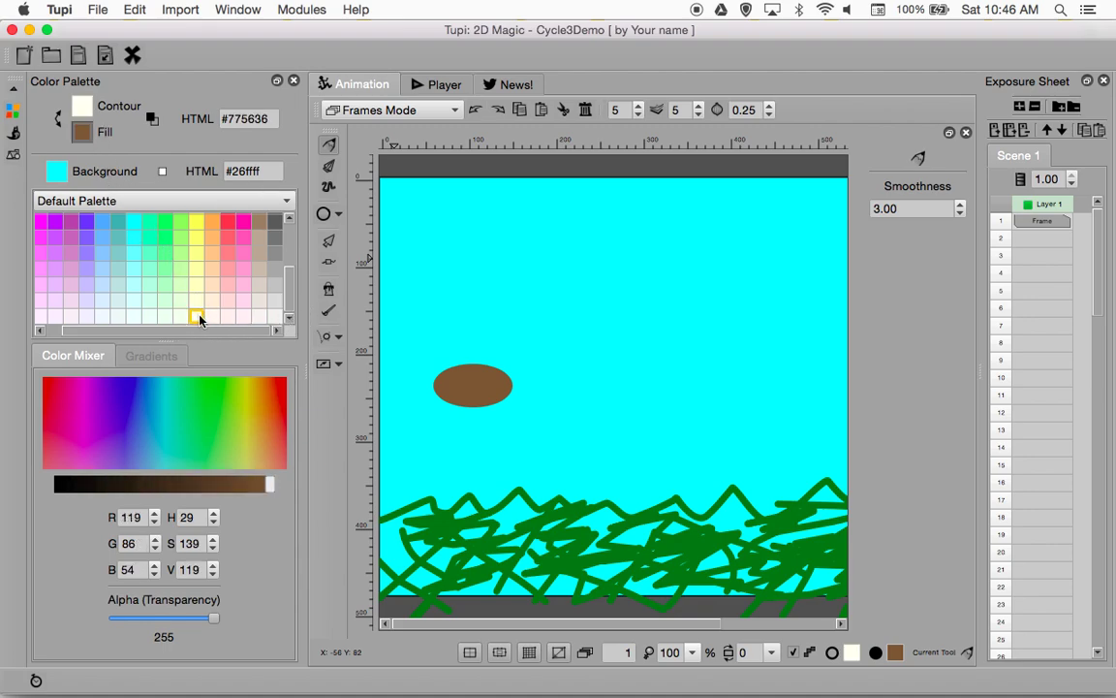
{"action": "left_click", "coordinate": [203, 317]}
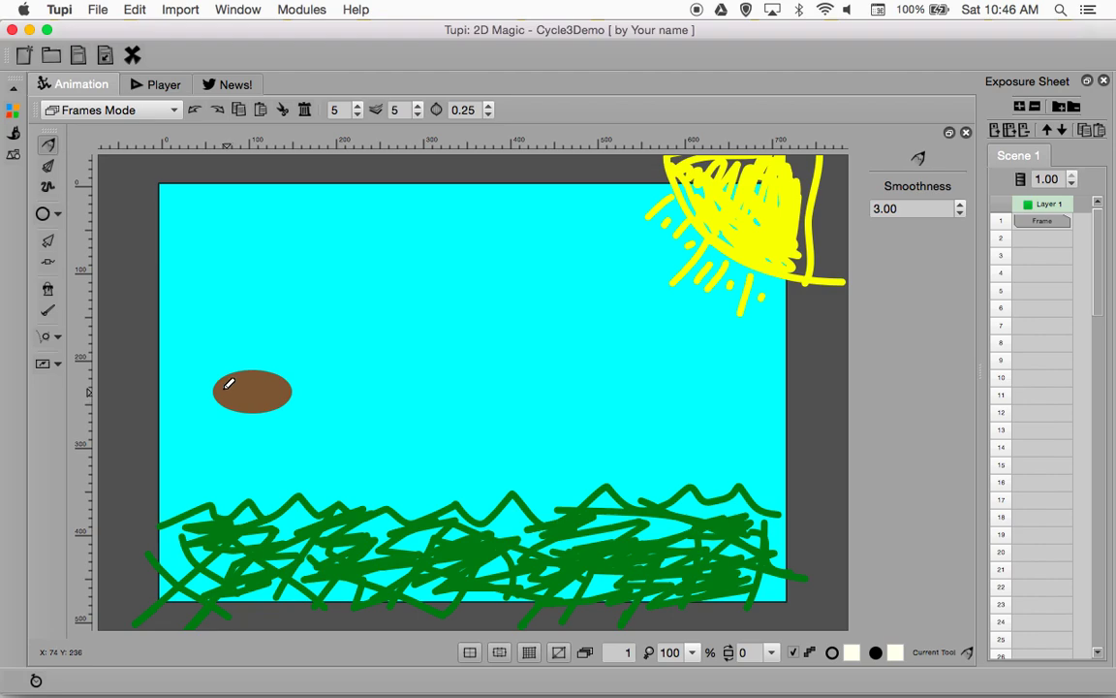
{"action": "mouse_move", "coordinate": [235, 388]}
{"action": "left_mouse_down"}
{"action": "mouse_move", "coordinate": [280, 389]}
{"action": "mouse_move", "coordinate": [231, 391]}
{"action": "mouse_move", "coordinate": [231, 400]}
{"action": "mouse_move", "coordinate": [276, 391]}
{"action": "left_mouse_up"}
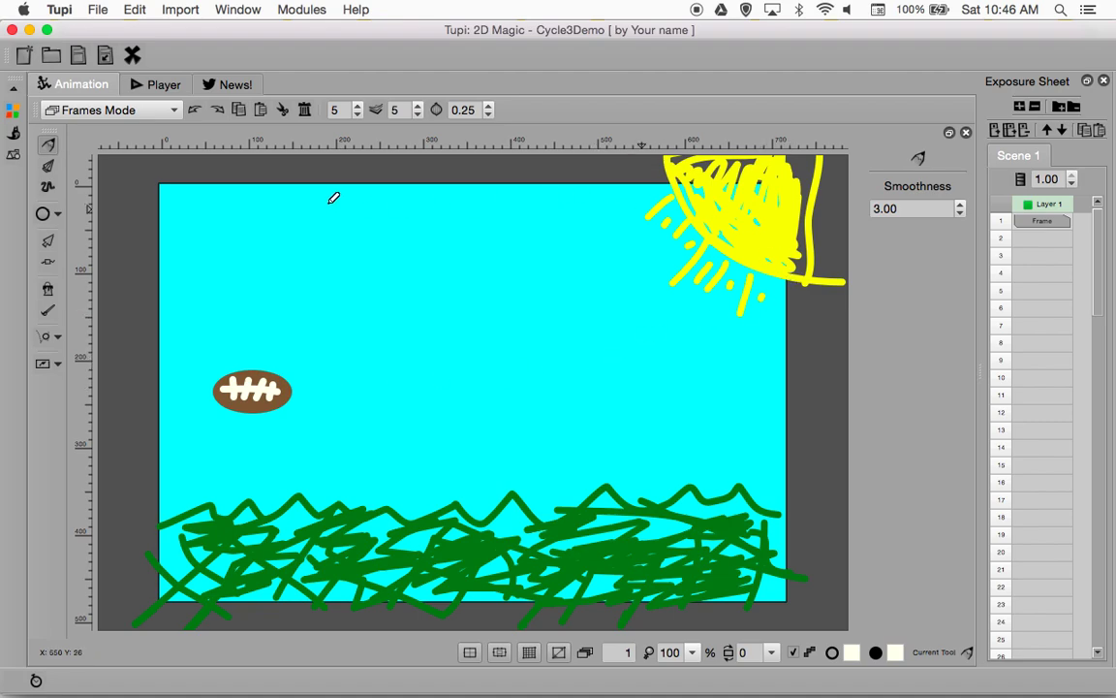
Step: Try moving the brown ellipse on its own away from the laces with Object Selection, and undo the move
{"action": "left_click", "coordinate": [47, 151]}
{"action": "left_click", "coordinate": [47, 242]}
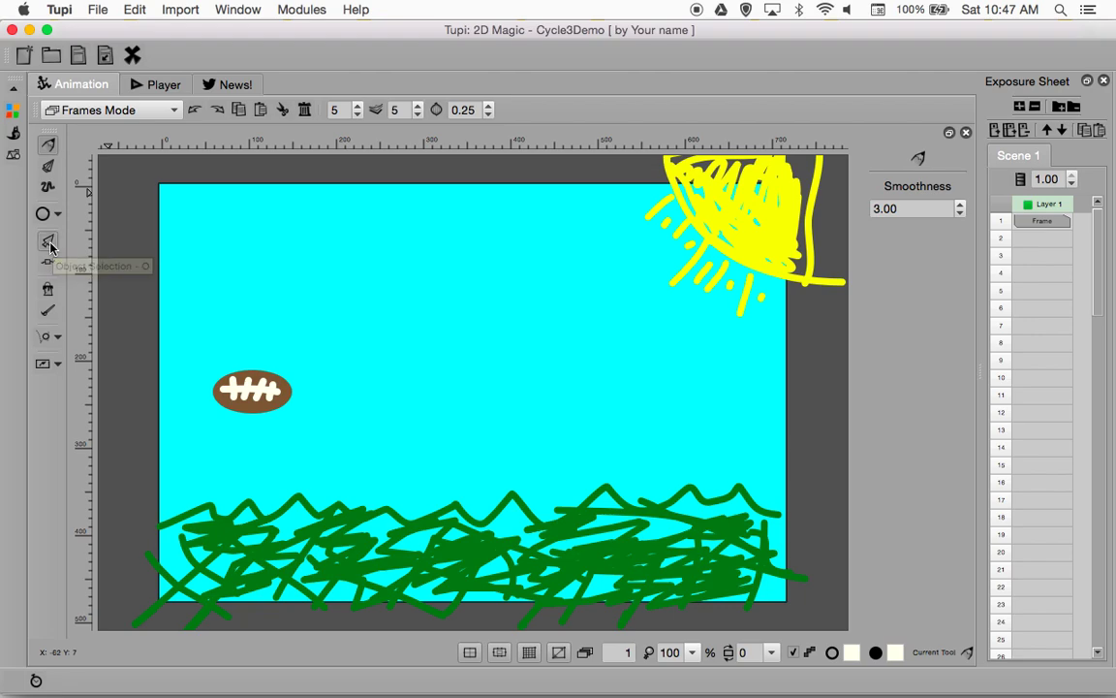
{"action": "left_click", "coordinate": [287, 396]}
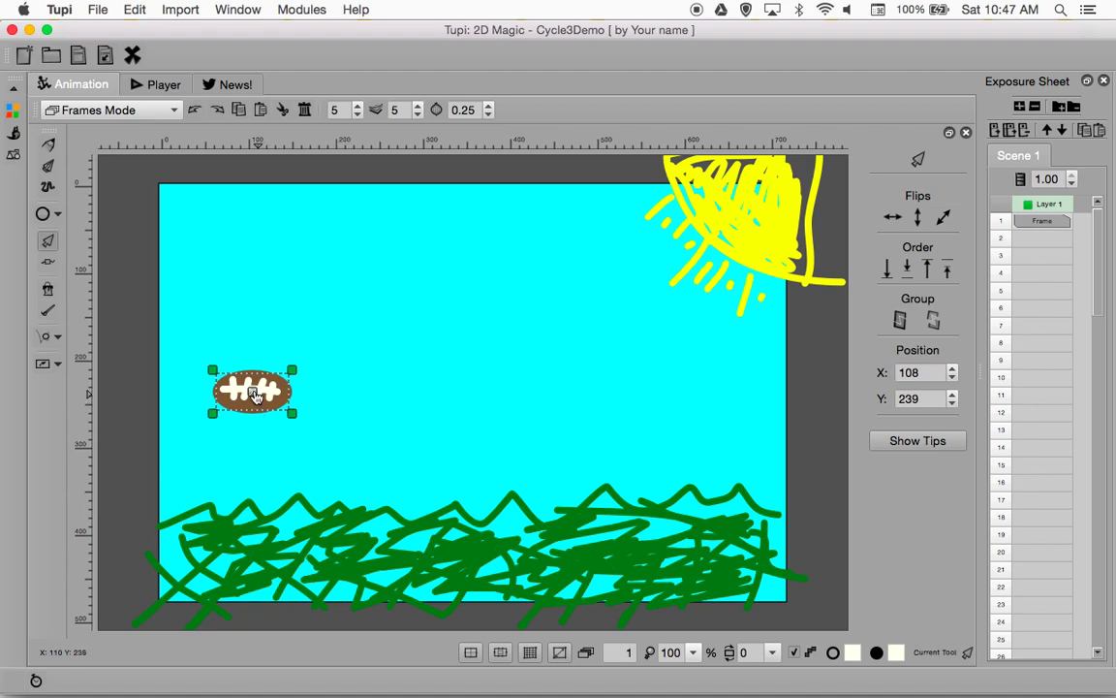
{"action": "left_click_drag", "start_coordinate": [255, 395], "coordinate": [303, 385]}
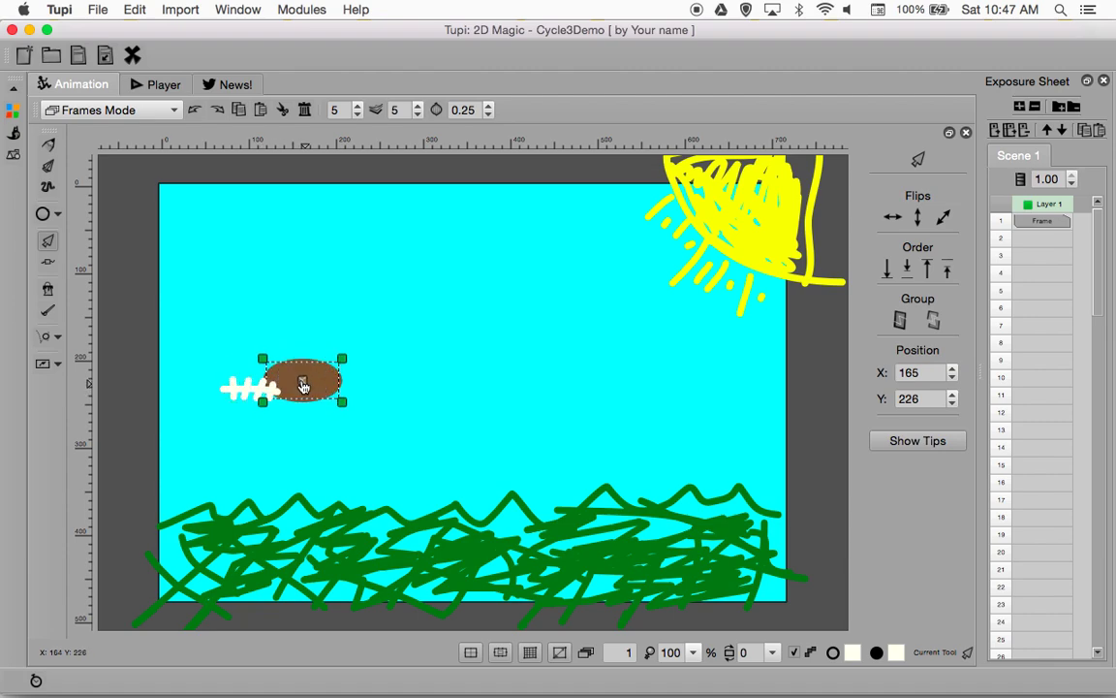
{"action": "key", "text": "ctrl+z"}
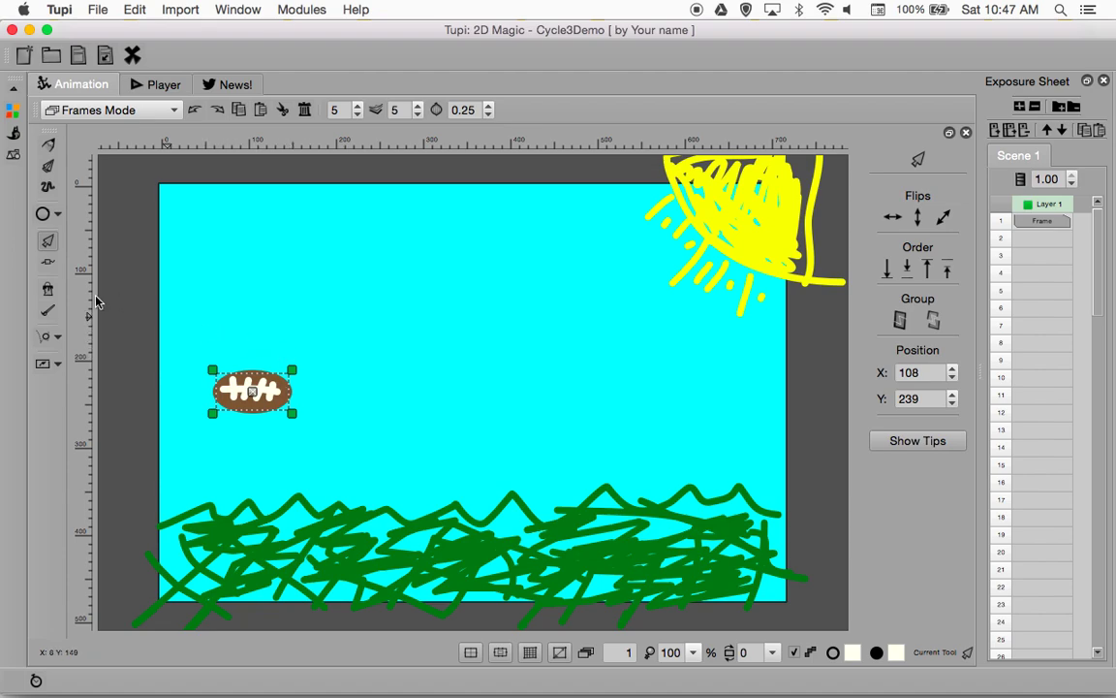
Step: Select the brown ellipse together with all the lace strokes and group them into one football object
{"action": "left_click", "coordinate": [47, 240]}
{"action": "left_click_drag", "start_coordinate": [191, 325], "coordinate": [311, 444]}
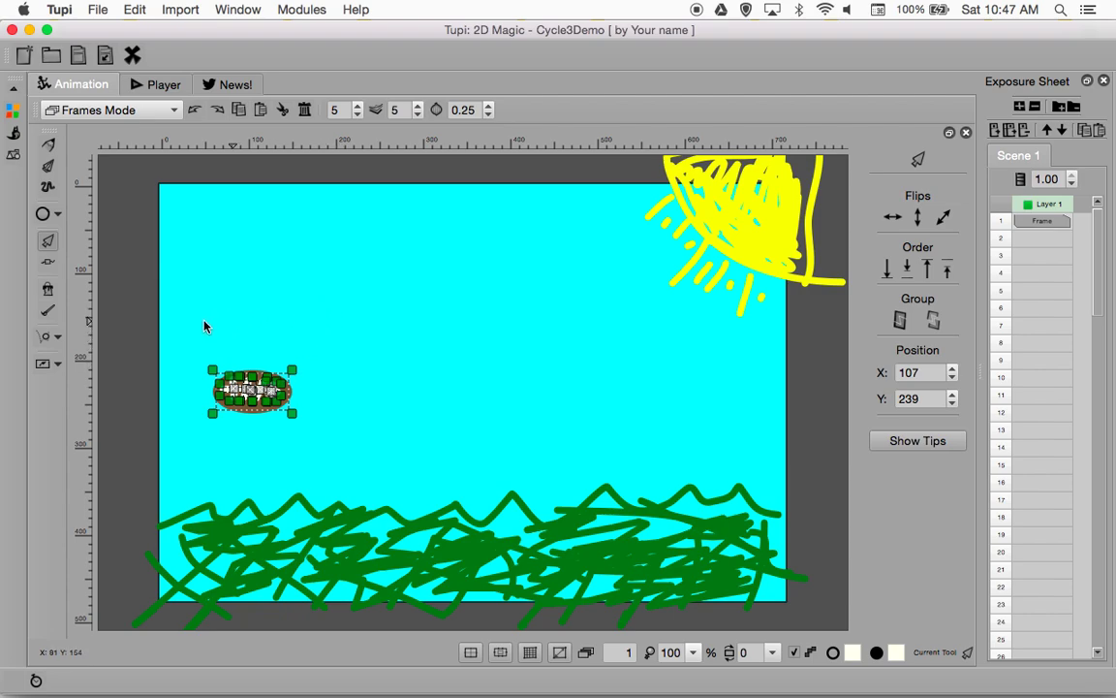
{"action": "left_click_drag", "start_coordinate": [202, 321], "coordinate": [316, 462]}
{"action": "left_click", "coordinate": [900, 321]}
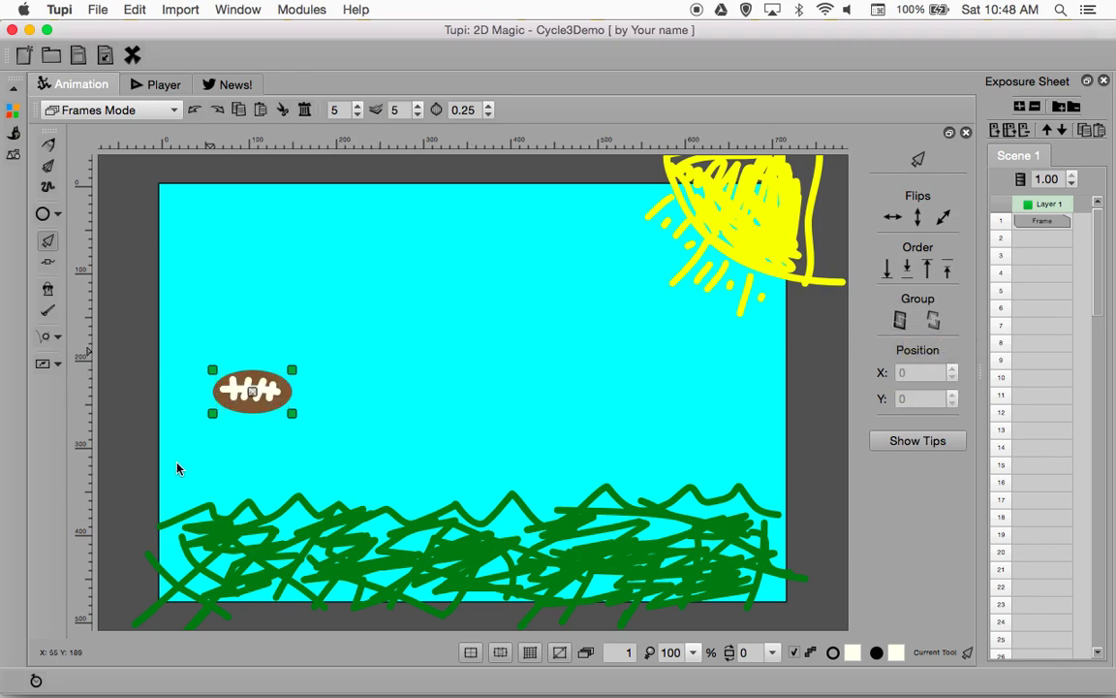
Step: Move the grouped football closer to the grass, to about X 69, Y 296
{"action": "left_click_drag", "start_coordinate": [255, 331], "coordinate": [197, 401]}
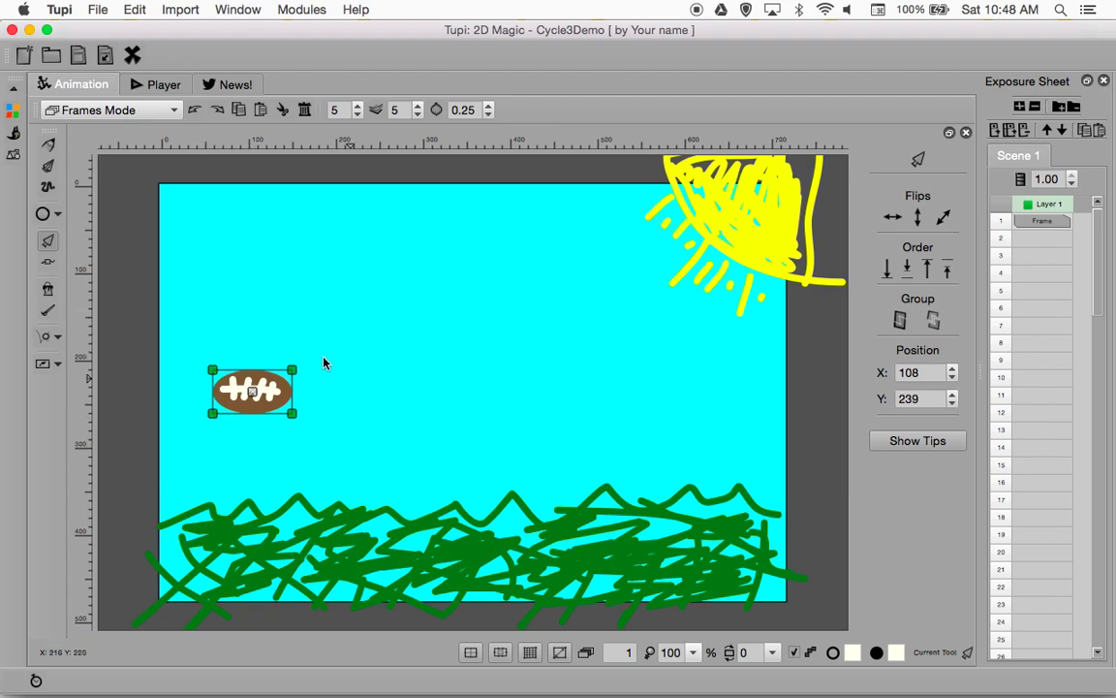
{"action": "left_click_drag", "start_coordinate": [257, 397], "coordinate": [221, 446]}
{"action": "left_click", "coordinate": [287, 387]}
{"action": "left_click", "coordinate": [346, 367]}
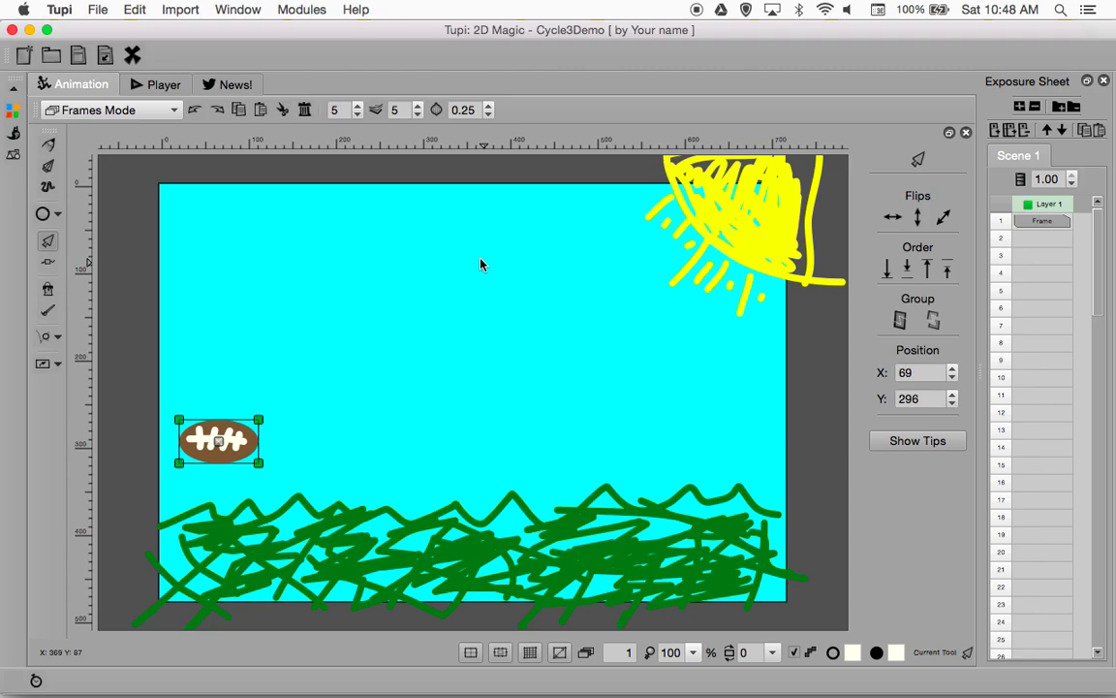
Step: Restore Cycle2.mov in QuickTime Player and play it to examine how the football moves and rotates, and minimize it again
{"action": "left_click", "coordinate": [1003, 667]}
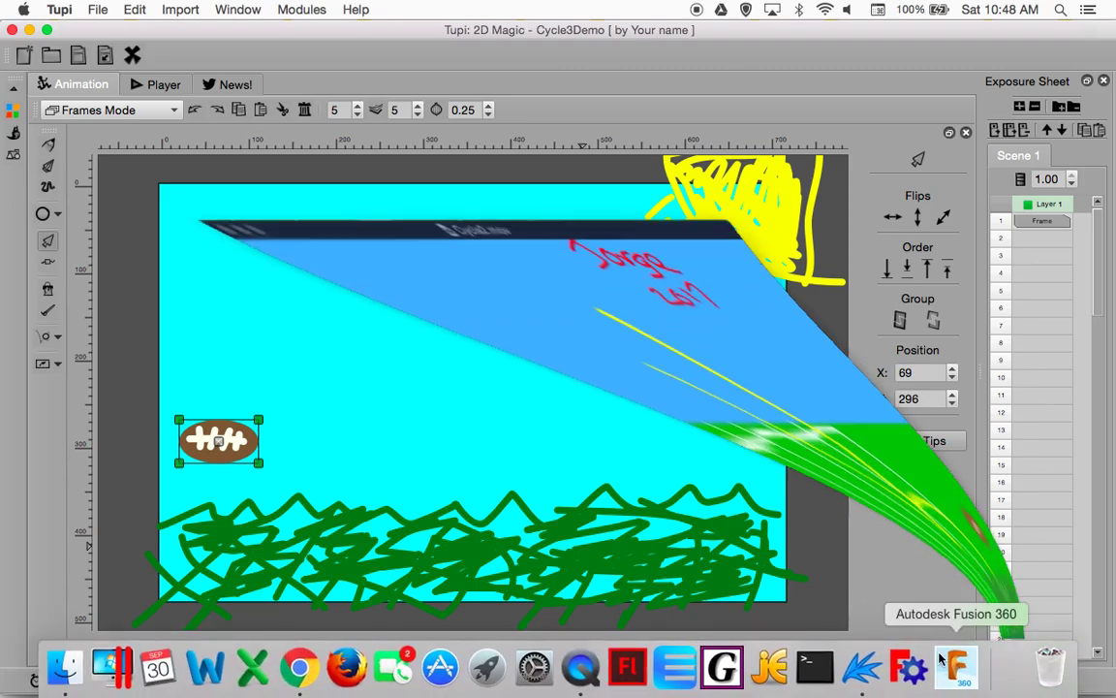
{"action": "left_click", "coordinate": [472, 445]}
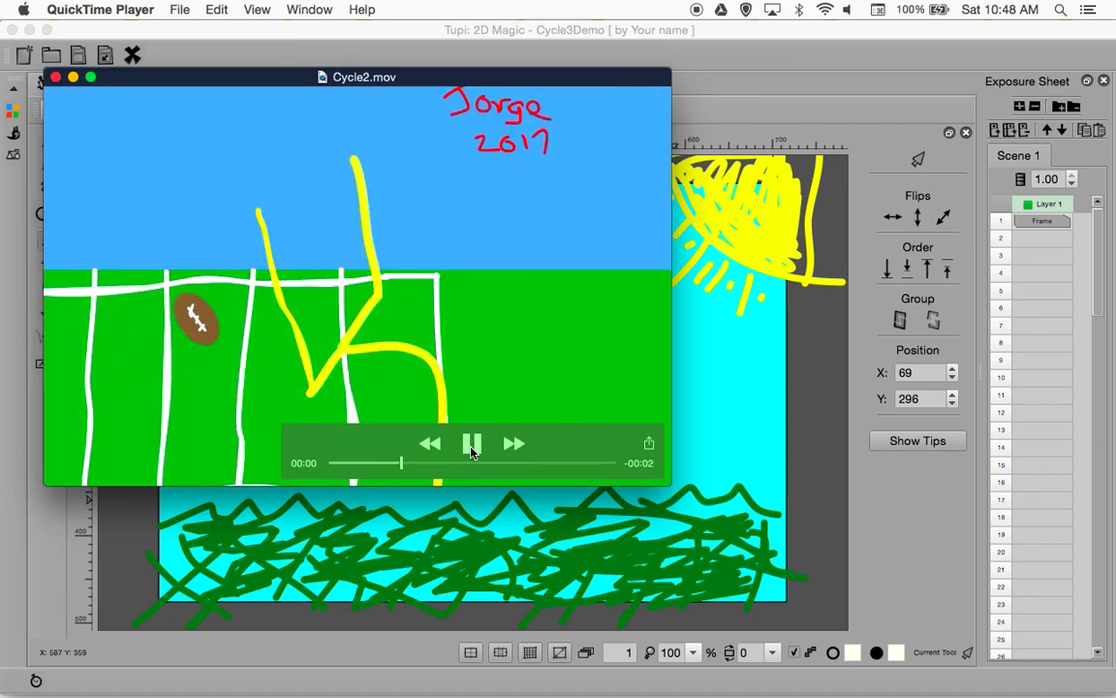
{"action": "left_click", "coordinate": [472, 446]}
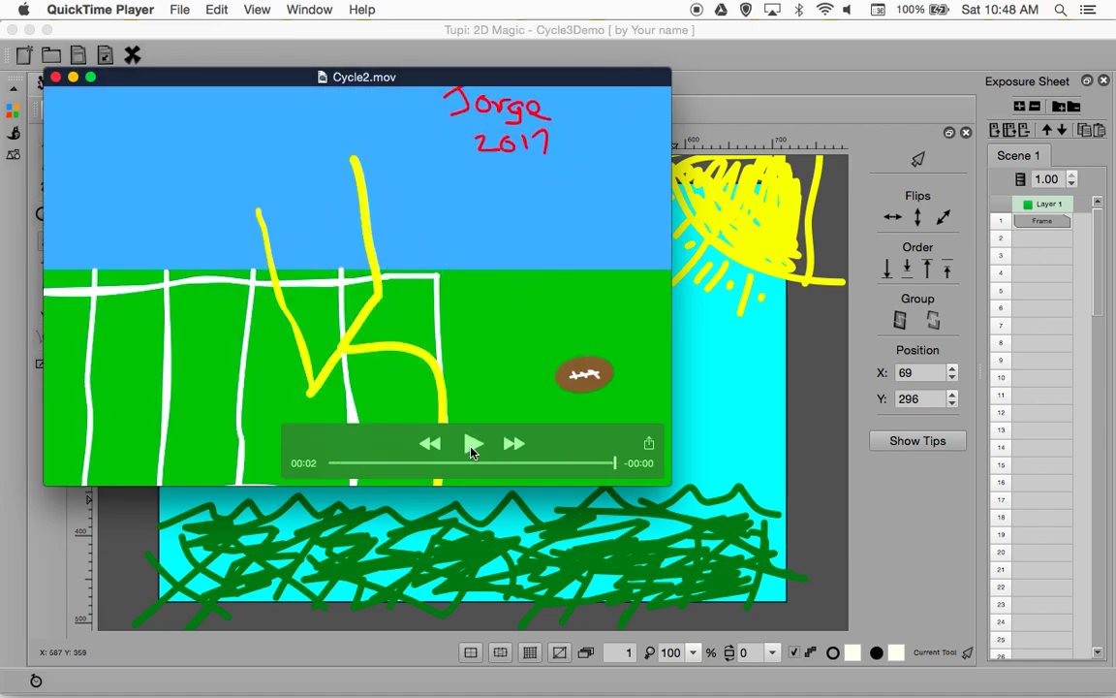
{"action": "left_click", "coordinate": [472, 446]}
{"action": "left_click", "coordinate": [73, 79]}
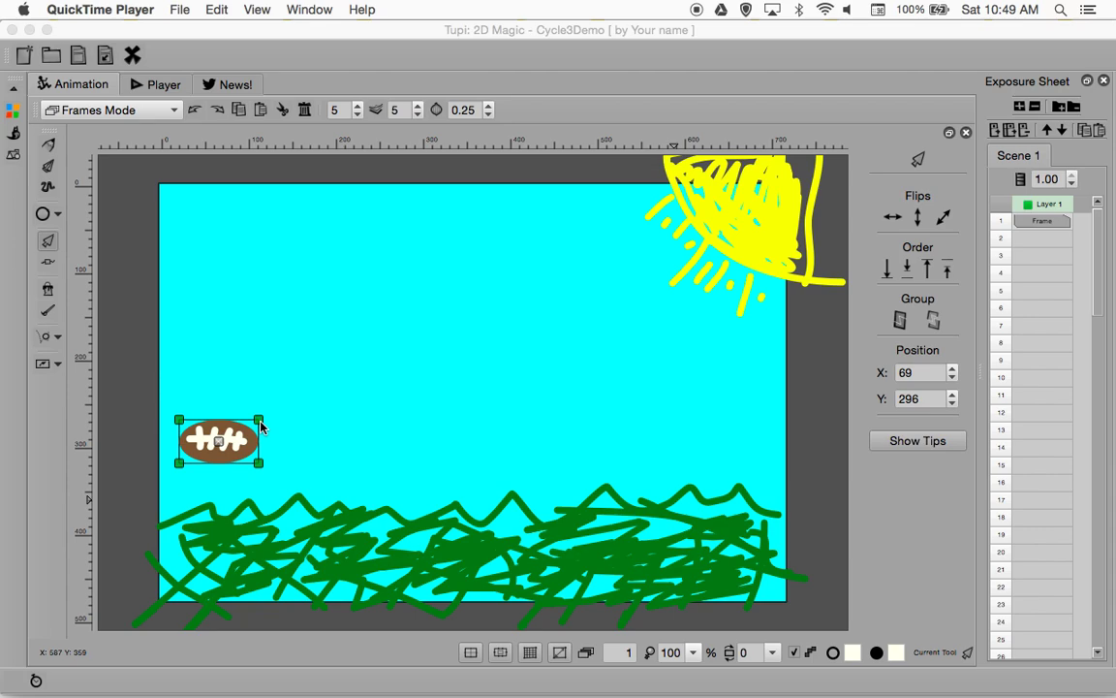
Step: Try enlarging the grouped football and undo it, and move the football to about X 63, Y 309
{"action": "left_click_drag", "start_coordinate": [259, 426], "coordinate": [291, 398]}
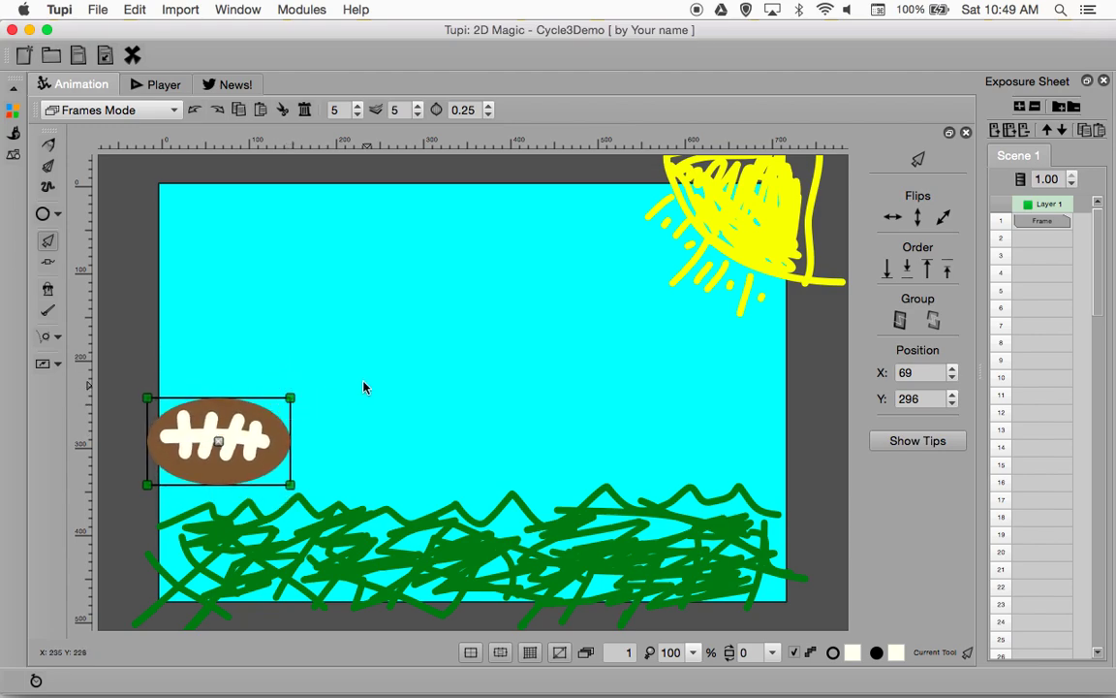
{"action": "key", "text": "ctrl+z"}
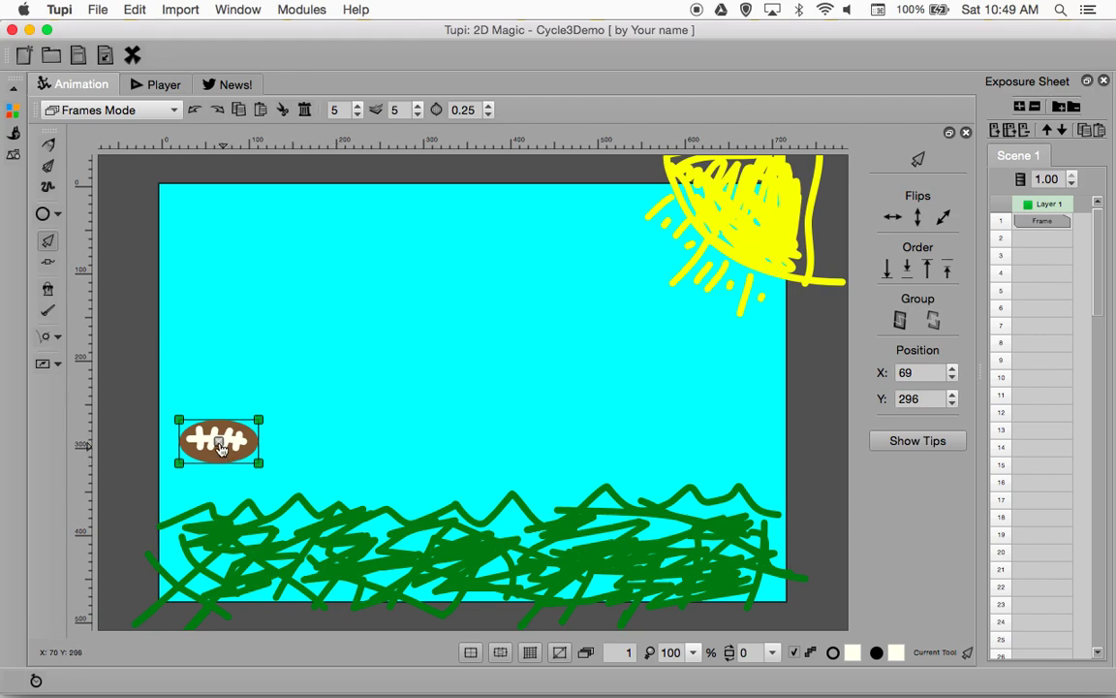
{"action": "mouse_move", "coordinate": [220, 446]}
{"action": "left_mouse_down"}
{"action": "mouse_move", "coordinate": [276, 429]}
{"action": "mouse_move", "coordinate": [244, 423]}
{"action": "mouse_move", "coordinate": [242, 366]}
{"action": "mouse_move", "coordinate": [213, 454]}
{"action": "left_mouse_up"}
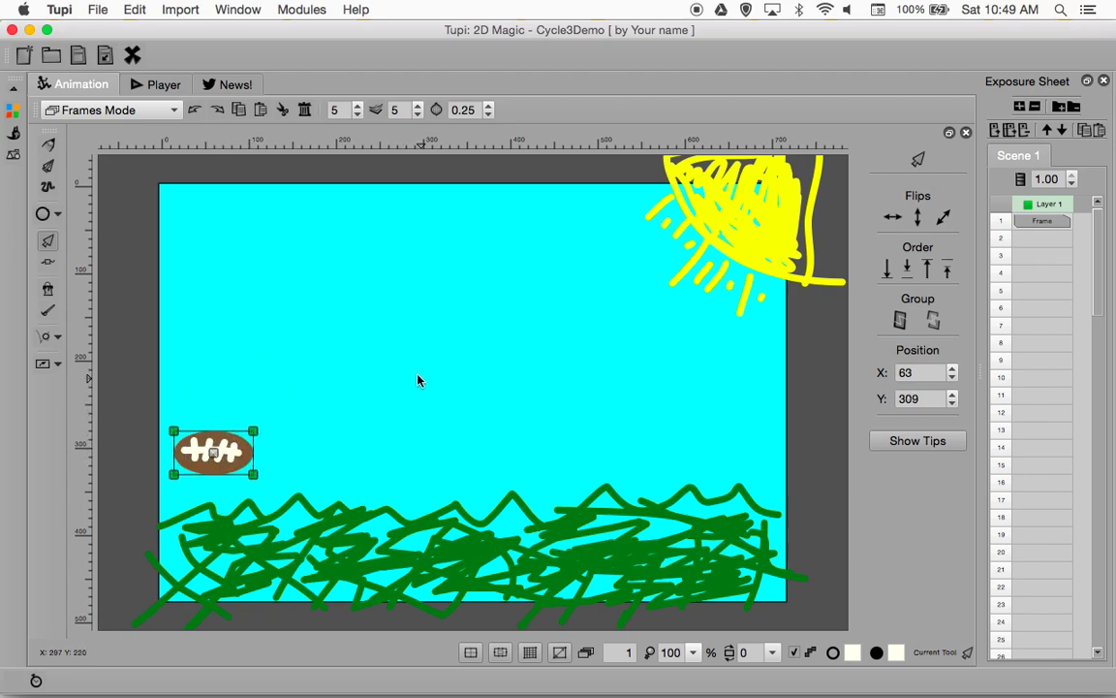
Step: Try rotating and enlarging the grouped football, and restore its original size and orientation
{"action": "left_click", "coordinate": [254, 439]}
{"action": "left_click_drag", "start_coordinate": [231, 392], "coordinate": [293, 402]}
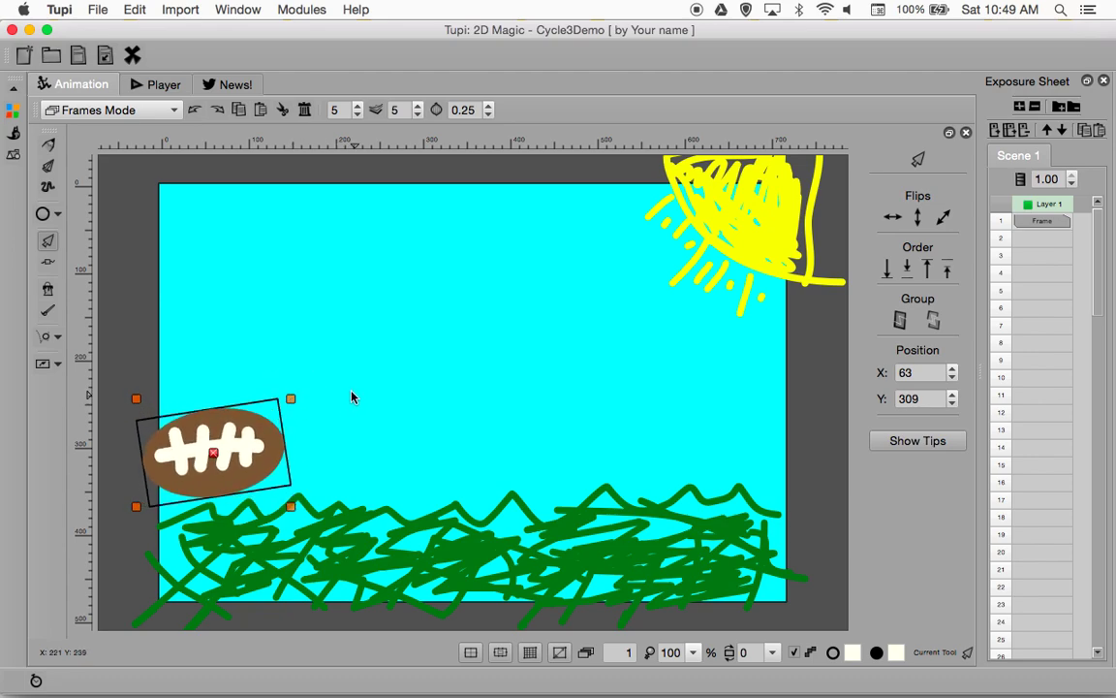
{"action": "left_click", "coordinate": [293, 403]}
{"action": "left_click", "coordinate": [293, 403]}
{"action": "left_click_drag", "start_coordinate": [292, 395], "coordinate": [261, 420]}
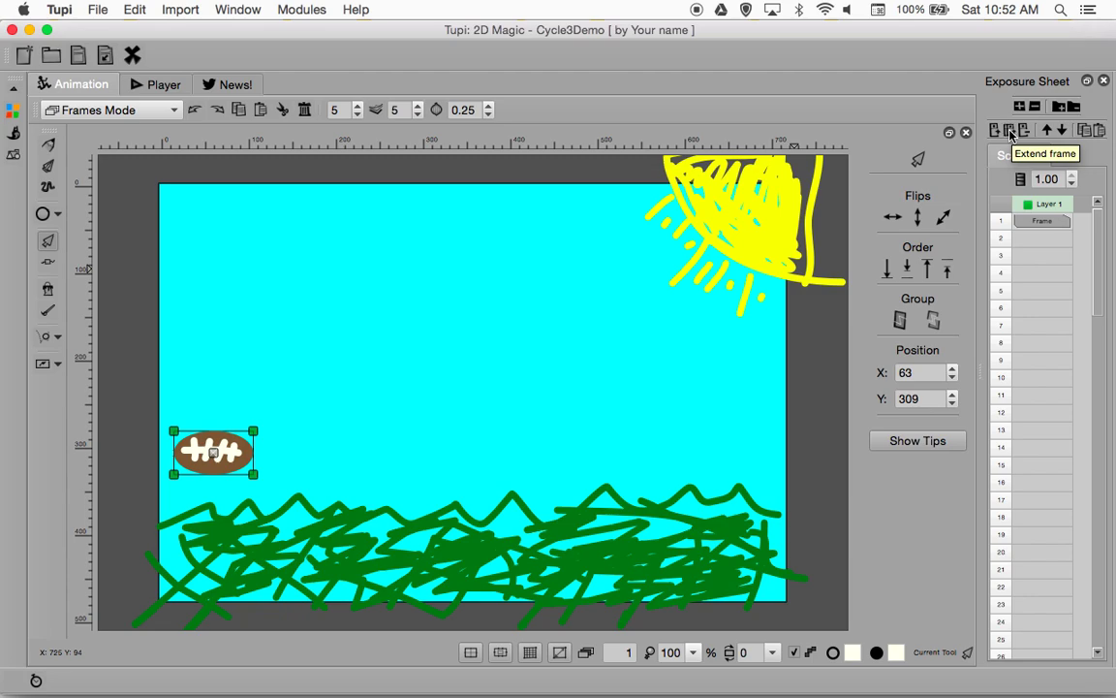
Step: Extend frame 1 of Layer 1 into frame 2 and move the football there to about X 81, Y 303
{"action": "left_click", "coordinate": [1011, 132]}
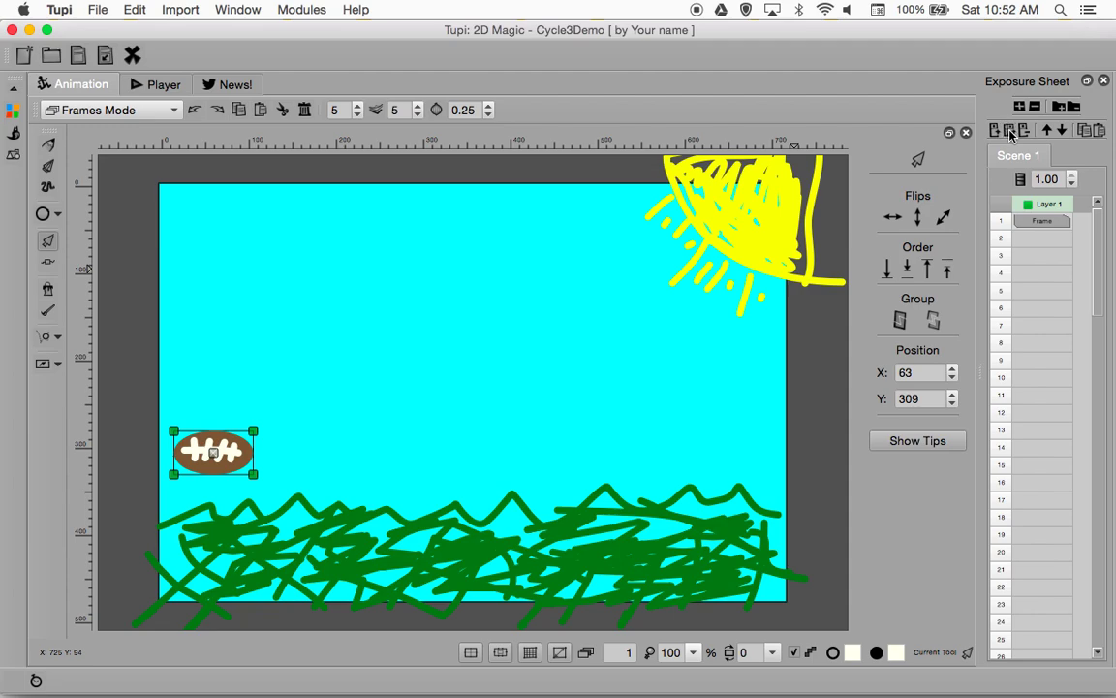
{"action": "left_click", "coordinate": [1045, 238]}
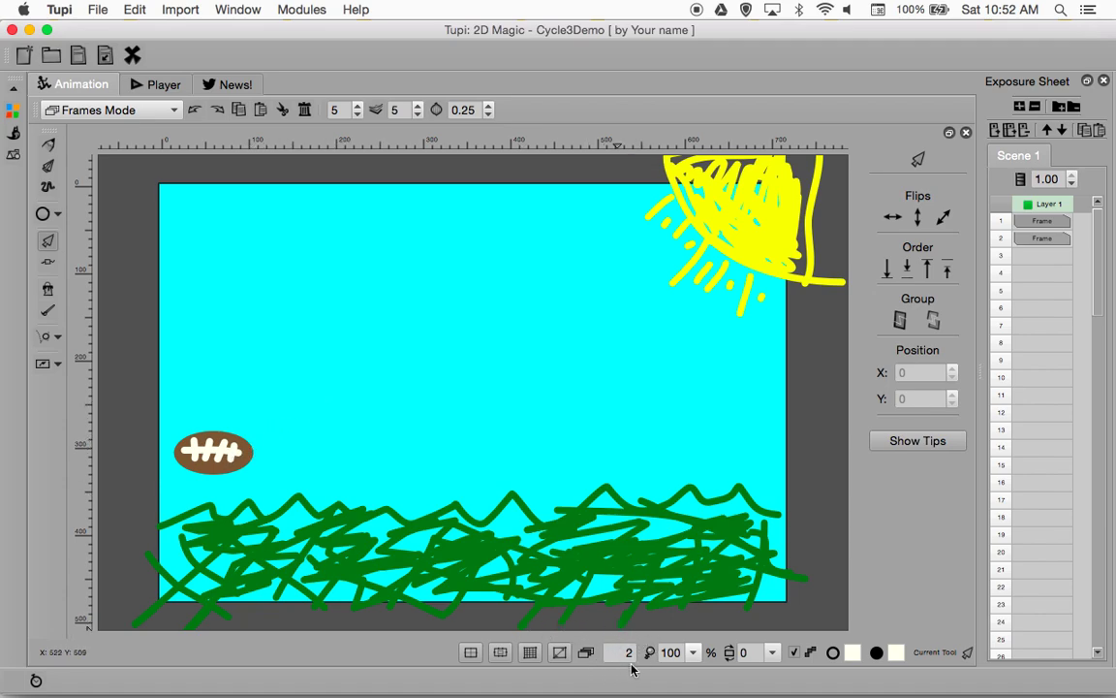
{"action": "left_click", "coordinate": [221, 452]}
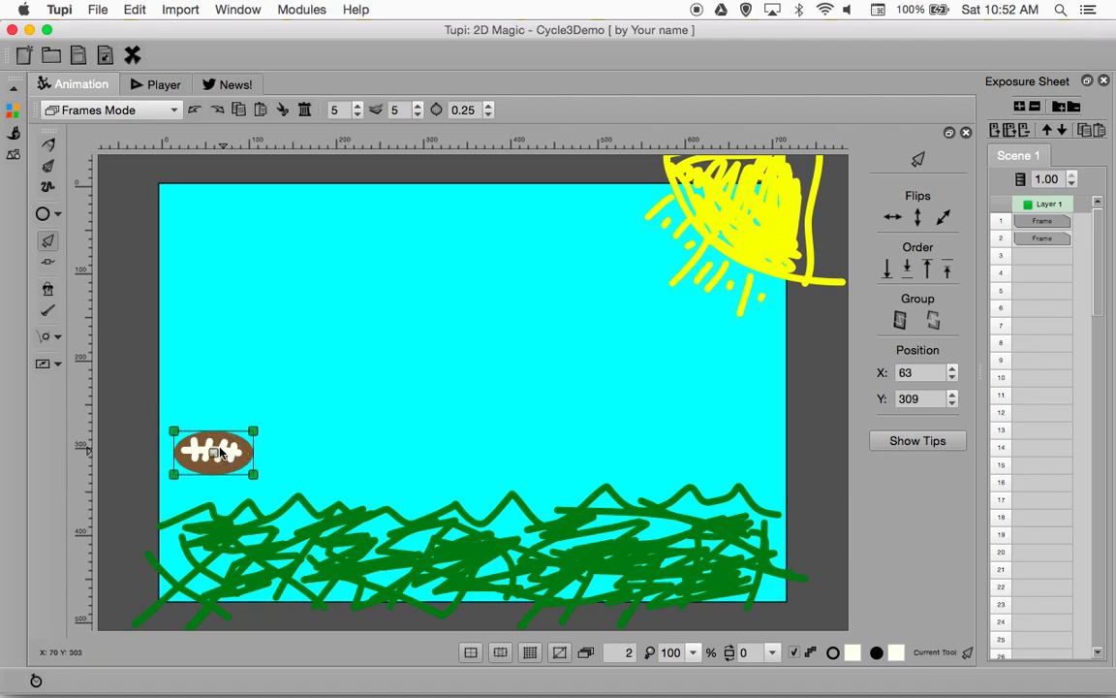
{"action": "left_click_drag", "start_coordinate": [221, 451], "coordinate": [231, 452]}
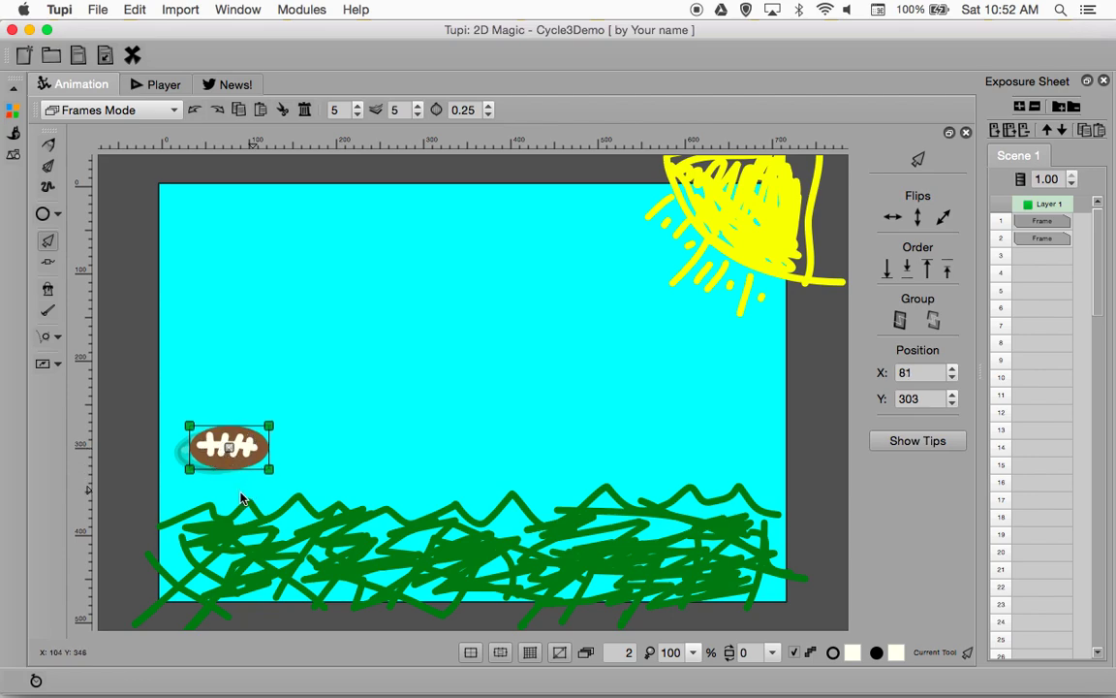
Step: Rotate the football in frame 2 counterclockwise by about 20 degrees
{"action": "left_click", "coordinate": [346, 410]}
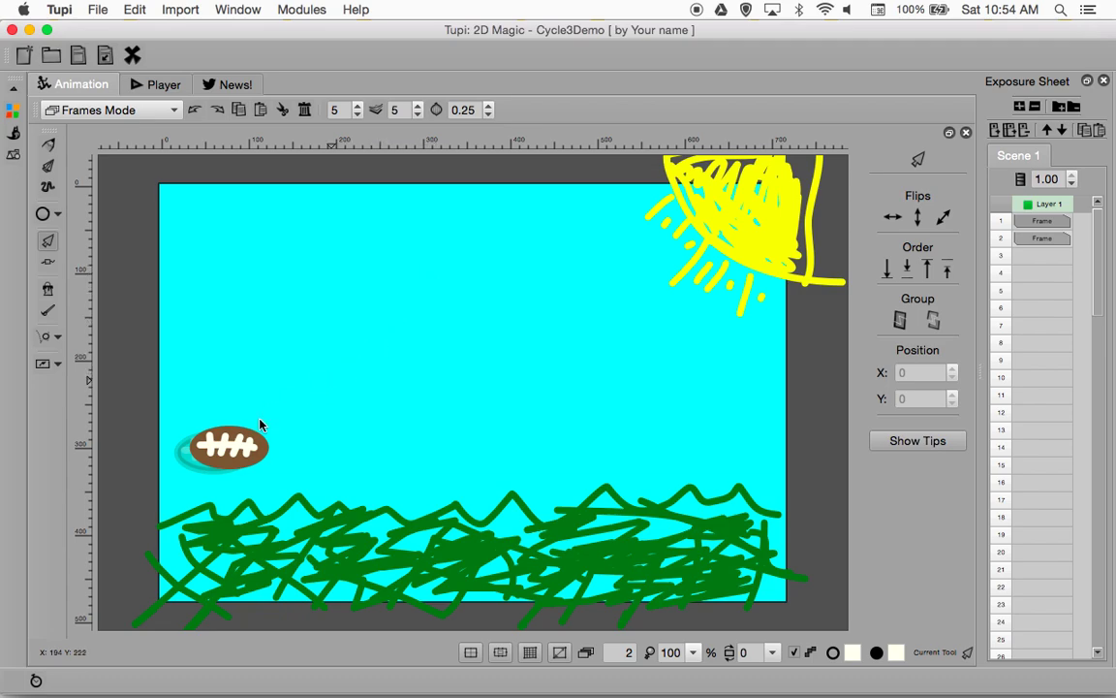
{"action": "left_click", "coordinate": [234, 455]}
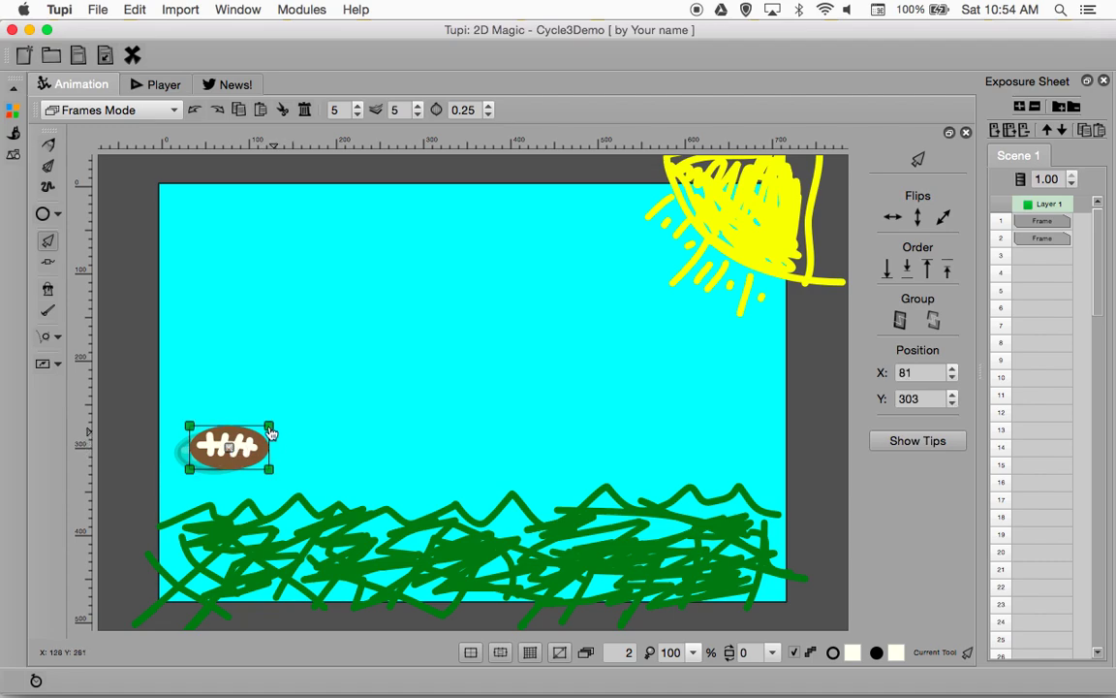
{"action": "left_click", "coordinate": [271, 431]}
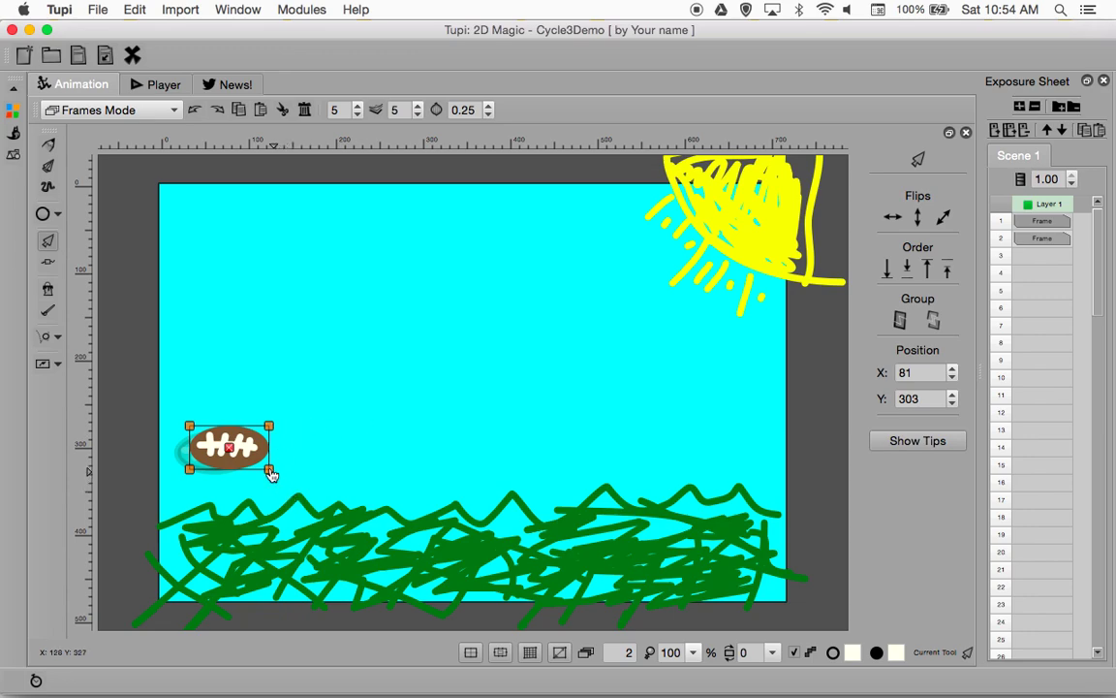
{"action": "left_click_drag", "start_coordinate": [270, 472], "coordinate": [277, 458]}
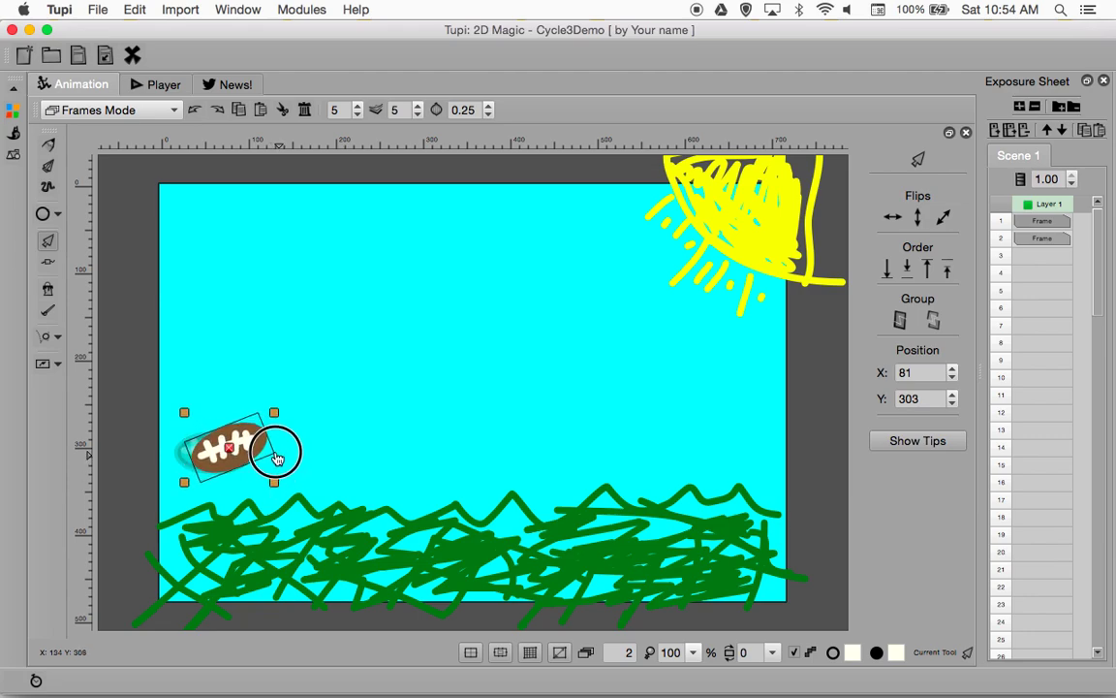
Step: Deselect the football and switch between frames 1 and 2 of Layer 1 to compare its placement
{"action": "left_click", "coordinate": [322, 435]}
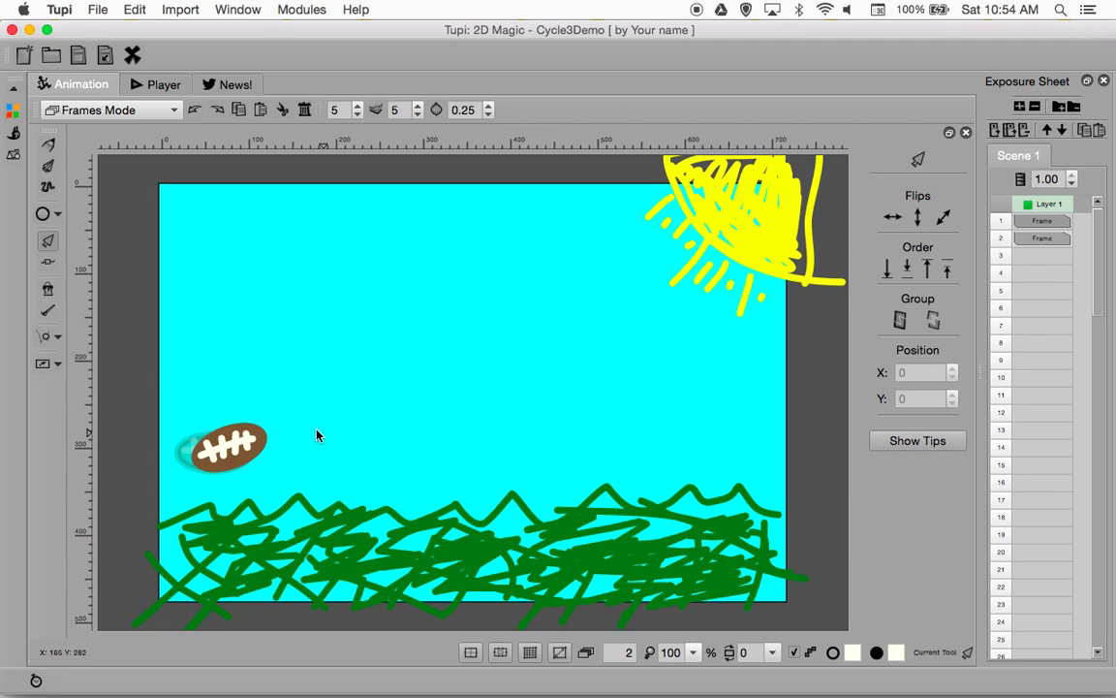
{"action": "left_click", "coordinate": [1043, 237]}
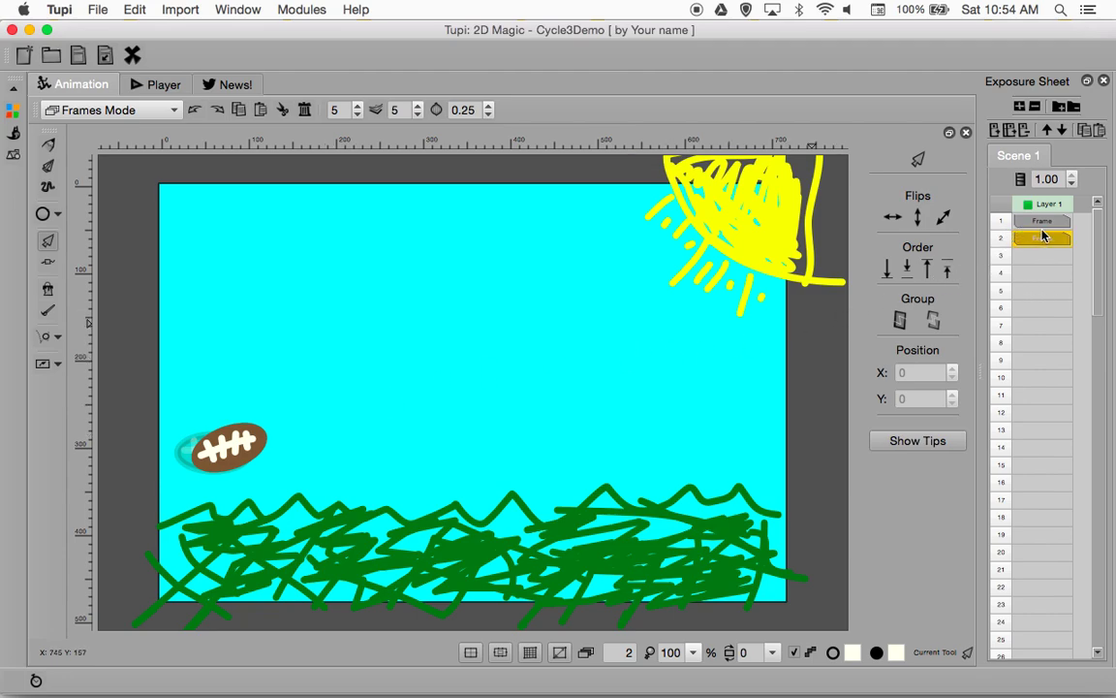
{"action": "left_click", "coordinate": [1042, 222]}
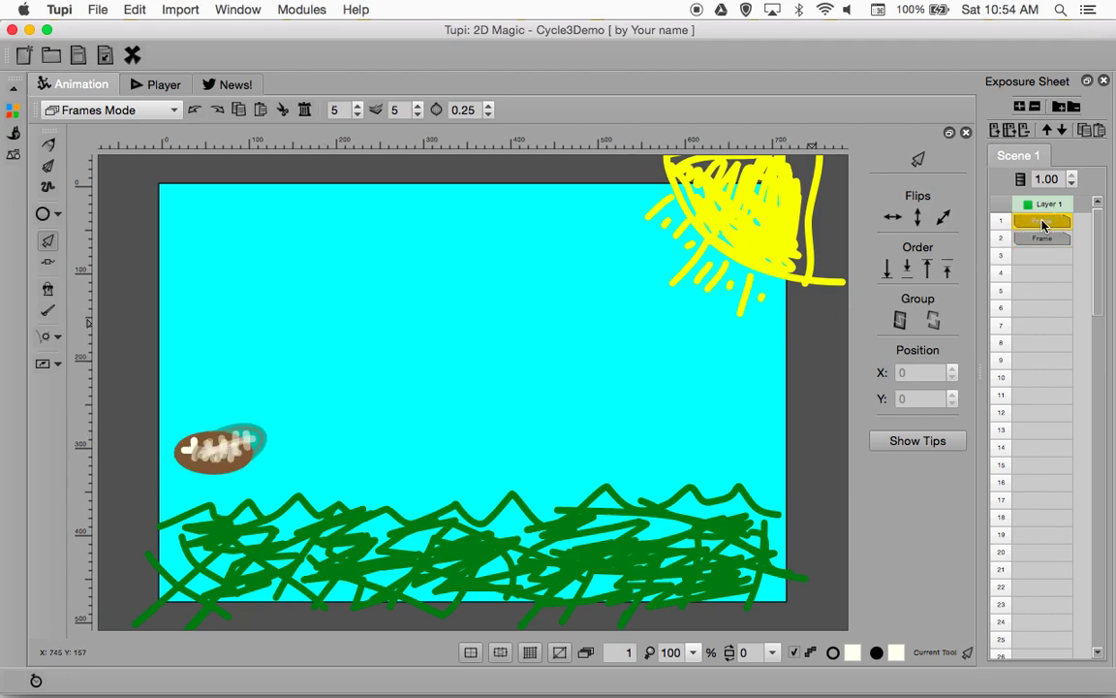
{"action": "left_click", "coordinate": [318, 448]}
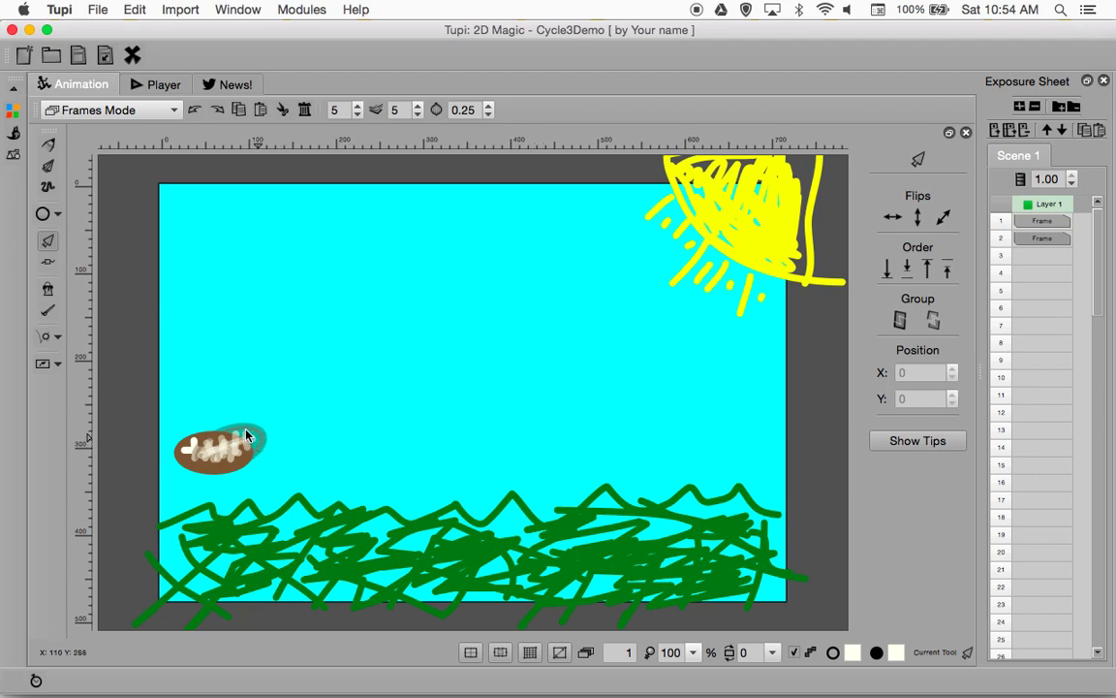
{"action": "left_click", "coordinate": [1055, 221]}
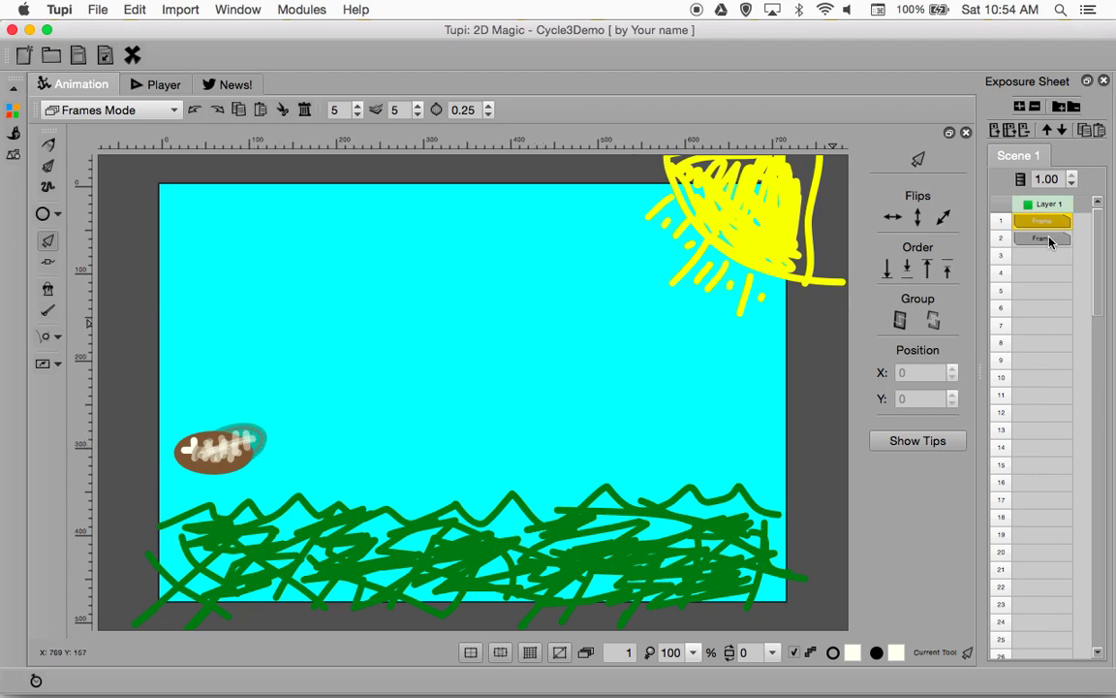
{"action": "left_click", "coordinate": [1052, 239]}
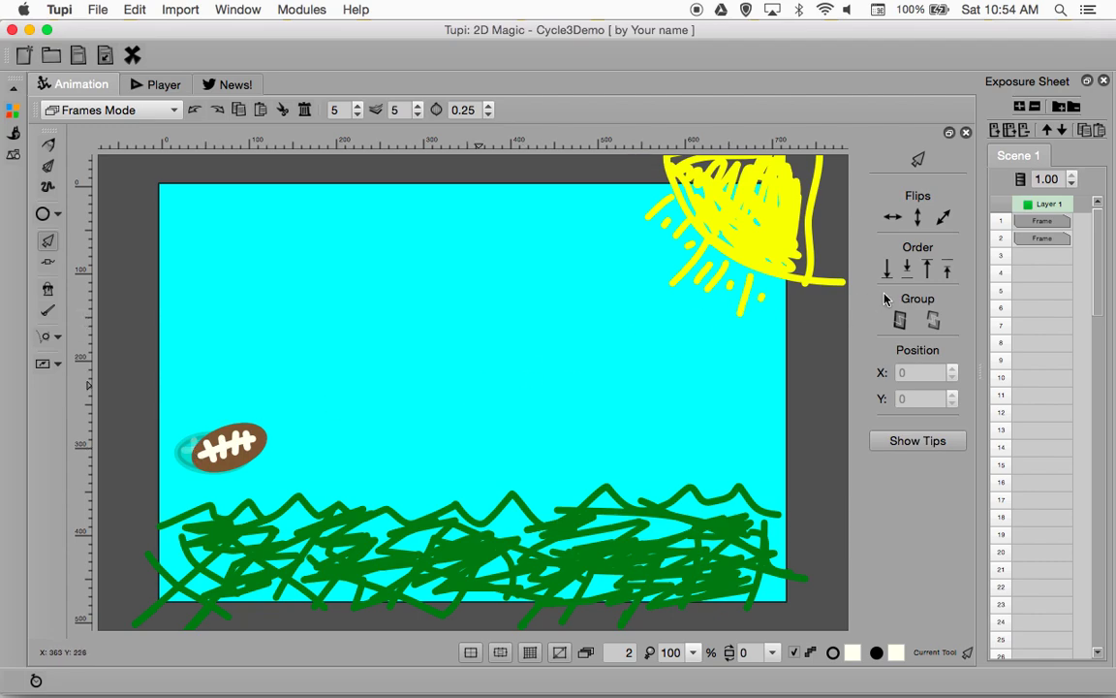
Step: Extend frame 2 of Layer 1 into frame 3 and move the football there to about X 105, Y 290
{"action": "left_click", "coordinate": [1039, 242]}
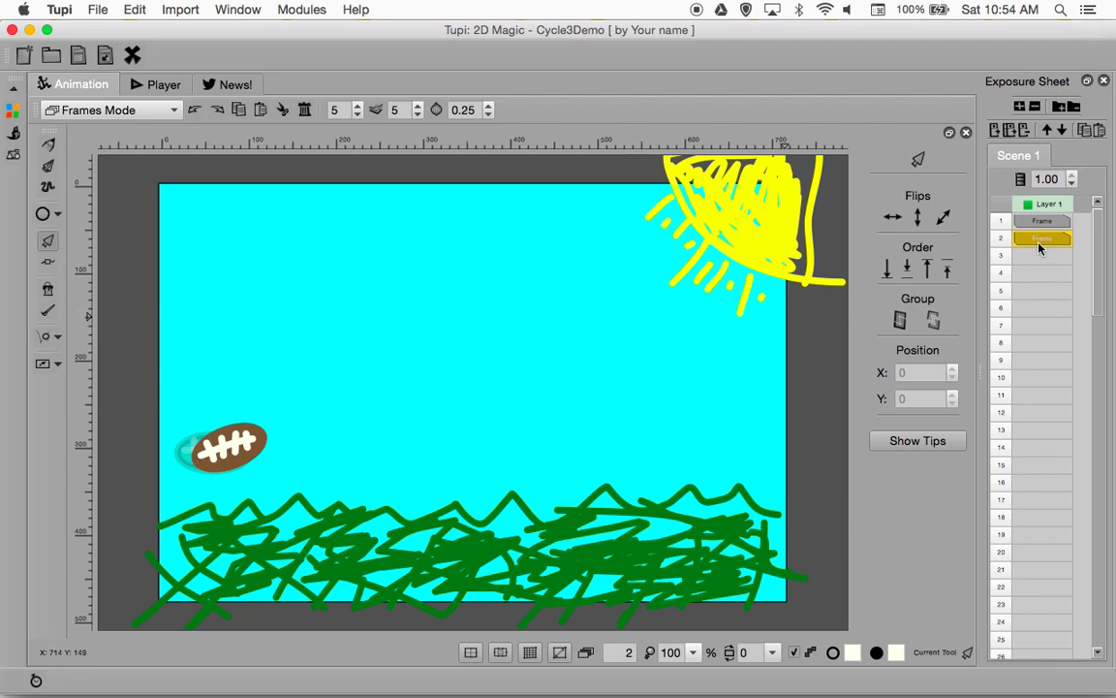
{"action": "left_click", "coordinate": [1015, 134]}
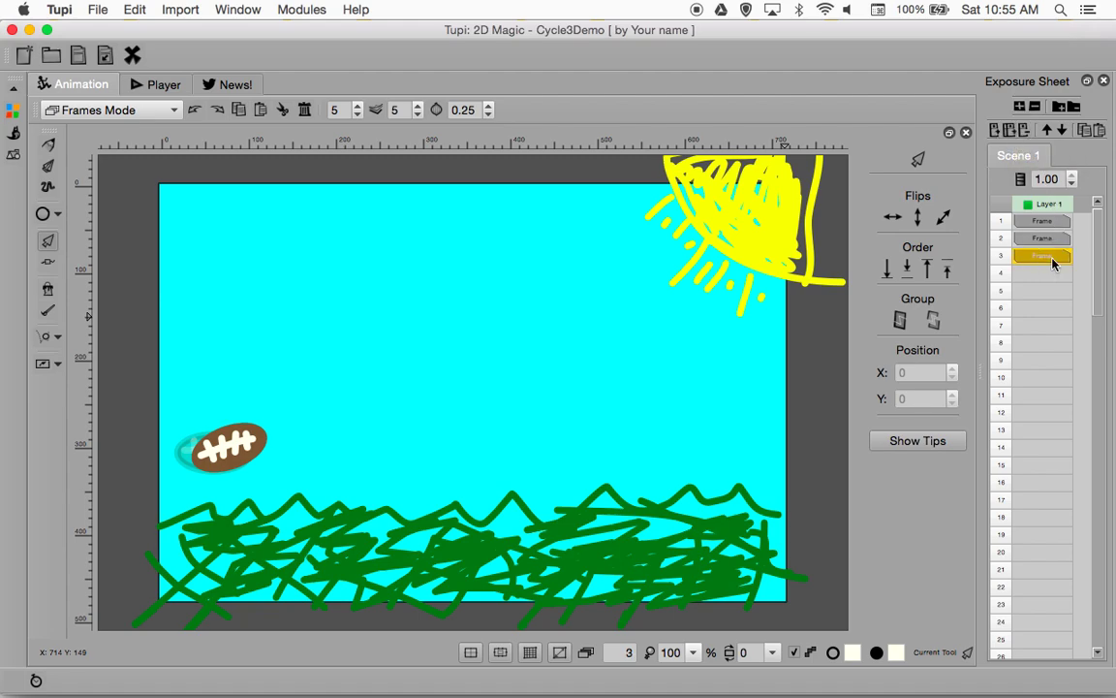
{"action": "left_click", "coordinate": [231, 454]}
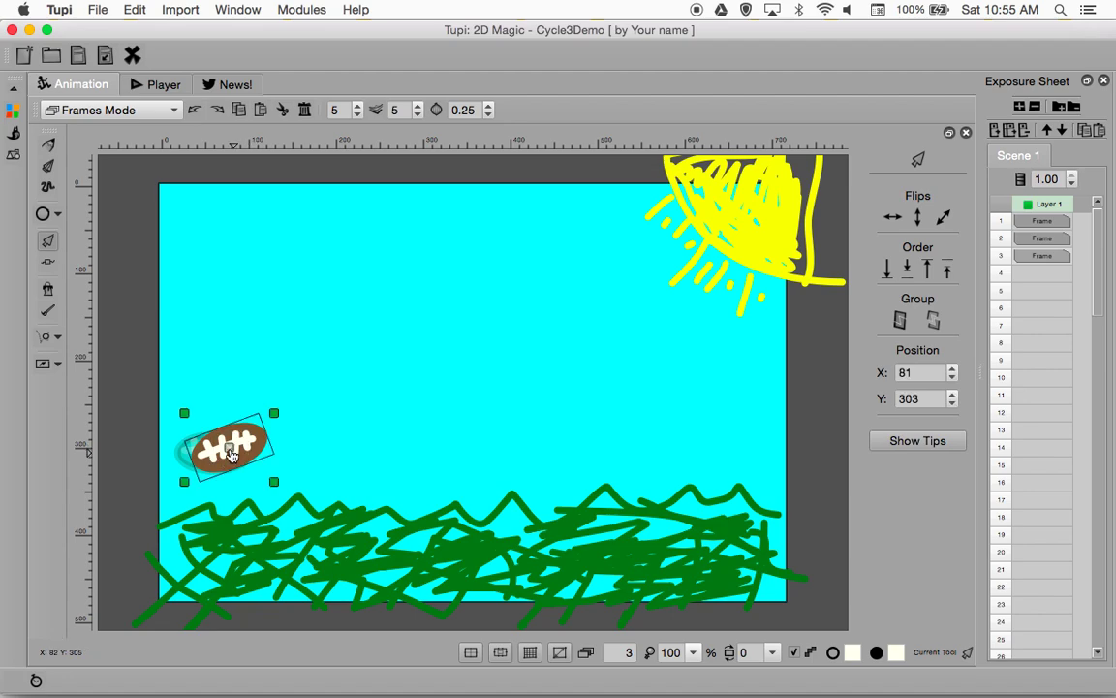
{"action": "left_click_drag", "start_coordinate": [230, 453], "coordinate": [251, 442]}
Step: Rotate the football in frame 3 counterclockwise by about 35 degrees and deselect it
{"action": "left_click", "coordinate": [295, 403]}
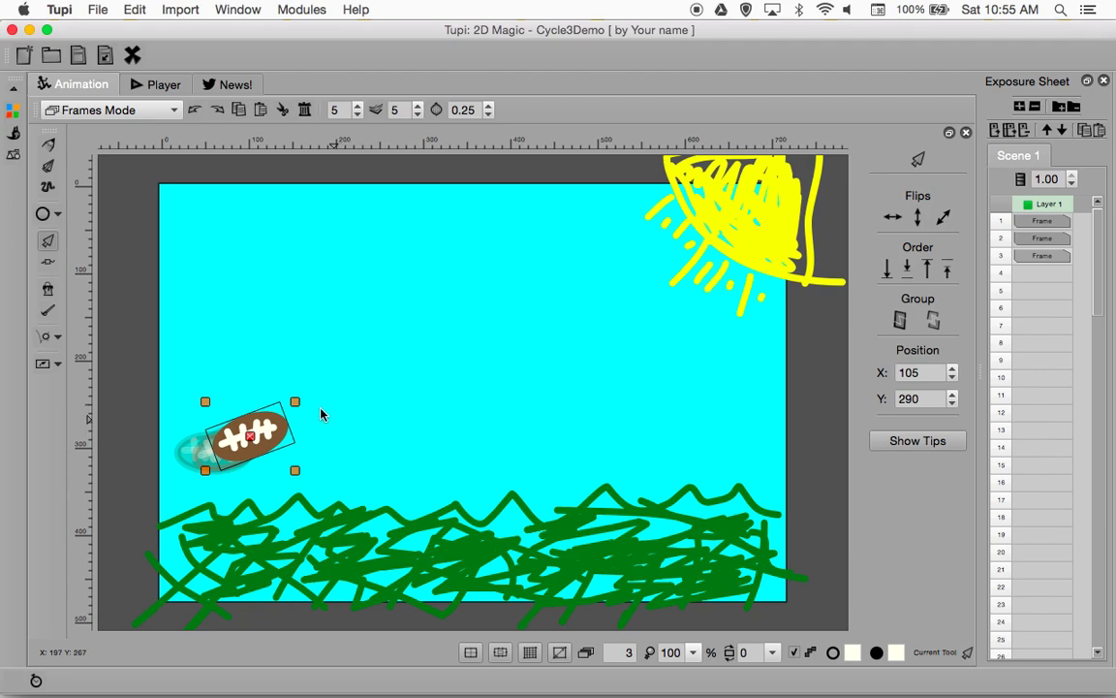
{"action": "left_click", "coordinate": [296, 472]}
{"action": "left_click_drag", "start_coordinate": [296, 472], "coordinate": [310, 421]}
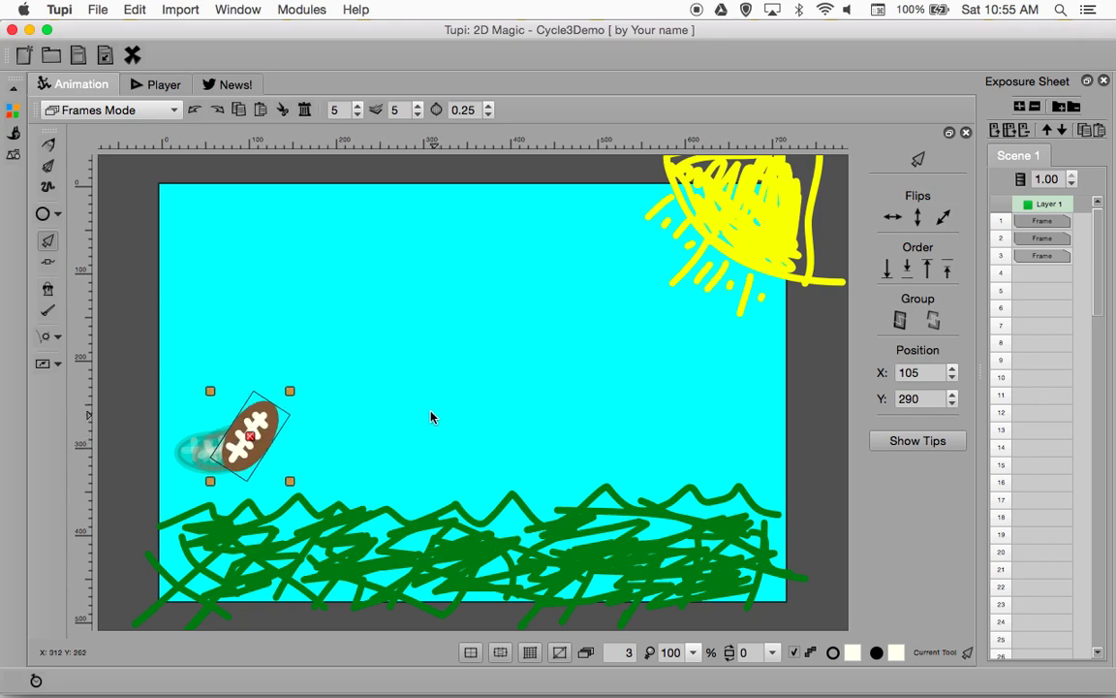
{"action": "left_click", "coordinate": [404, 426]}
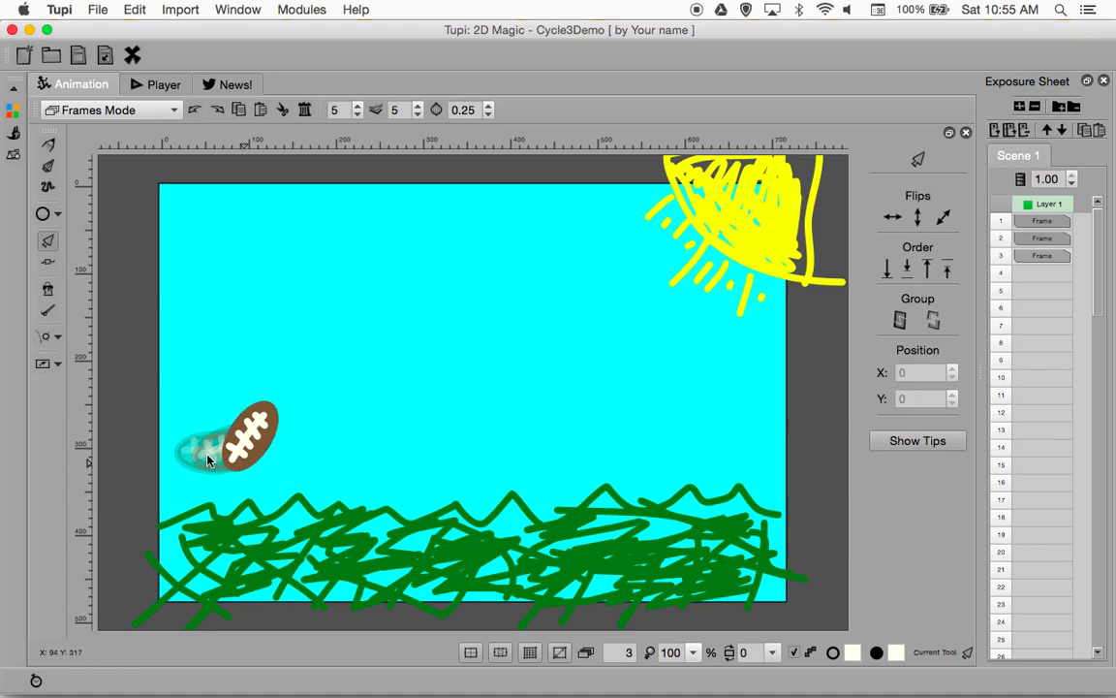
Step: Step through frames 1, 2 and 3 to review the football's motion
{"action": "left_click", "coordinate": [1042, 255]}
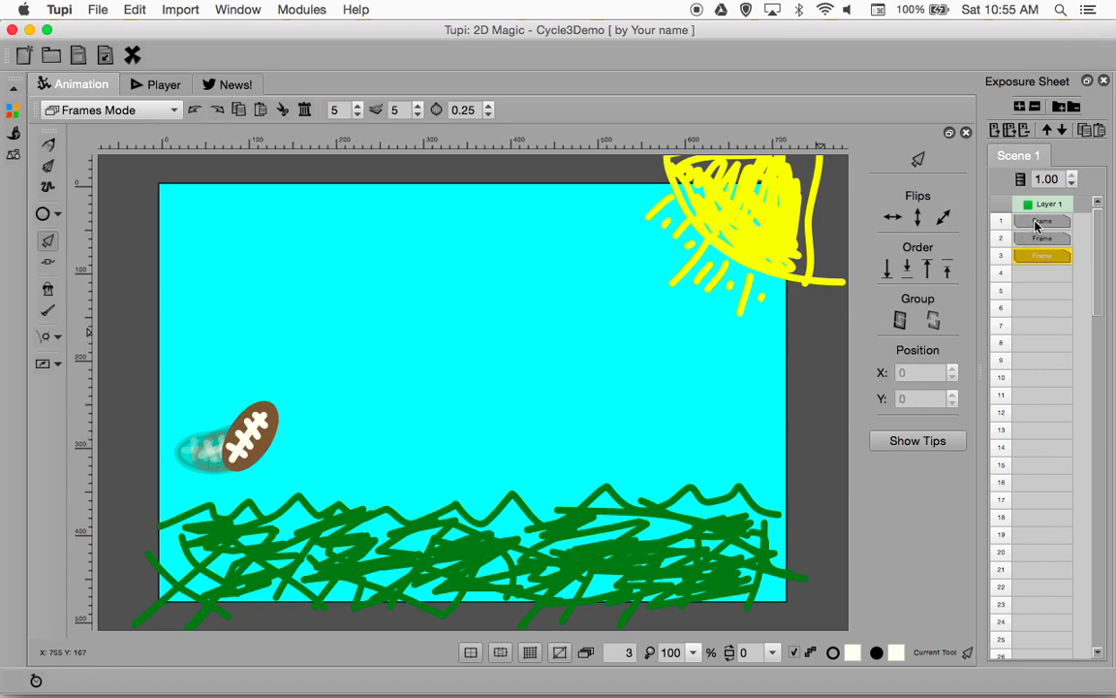
{"action": "left_click", "coordinate": [1037, 222]}
{"action": "left_click", "coordinate": [1042, 240]}
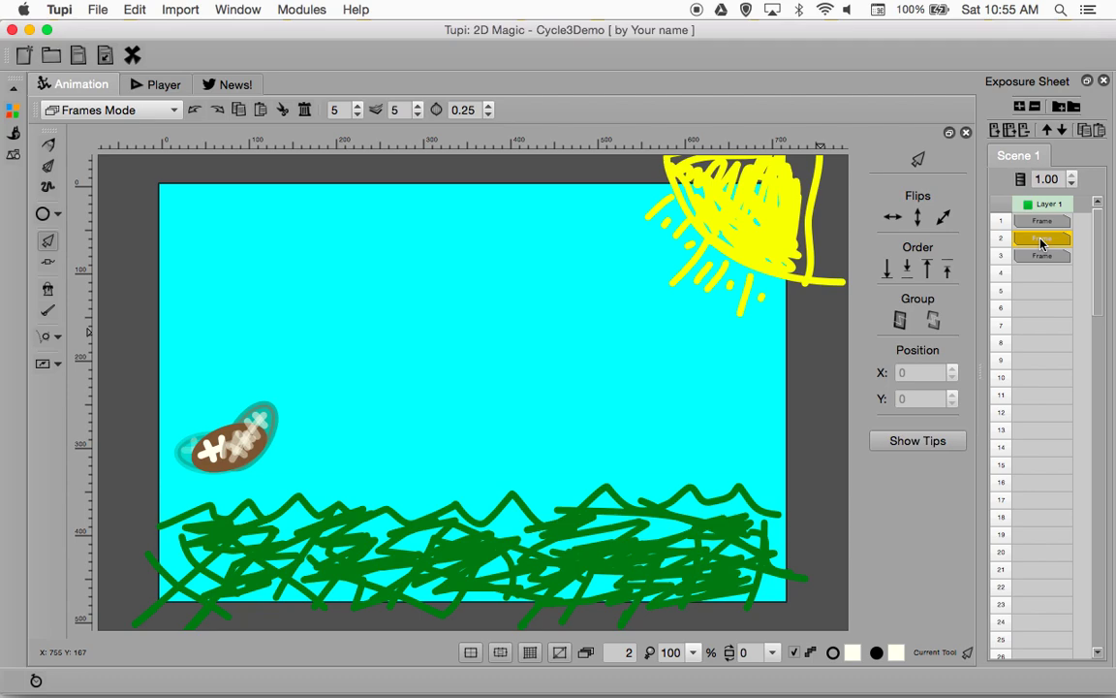
{"action": "left_click", "coordinate": [1045, 257]}
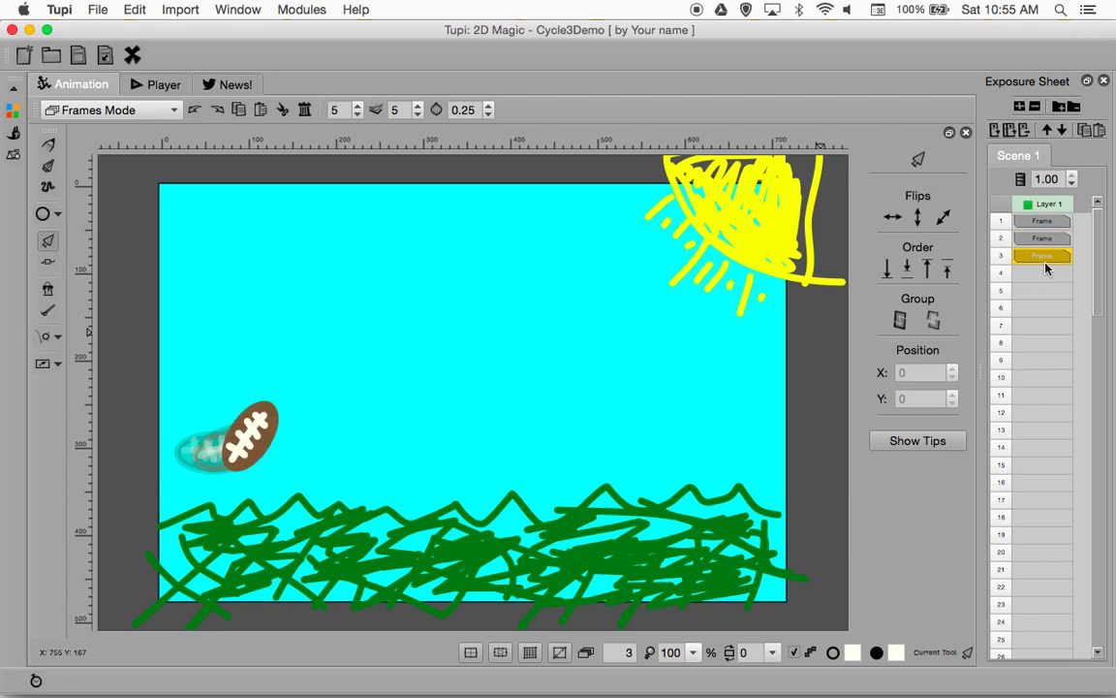
Step: Open the scene preview and play the three-frame animation several times
{"action": "left_click", "coordinate": [163, 86]}
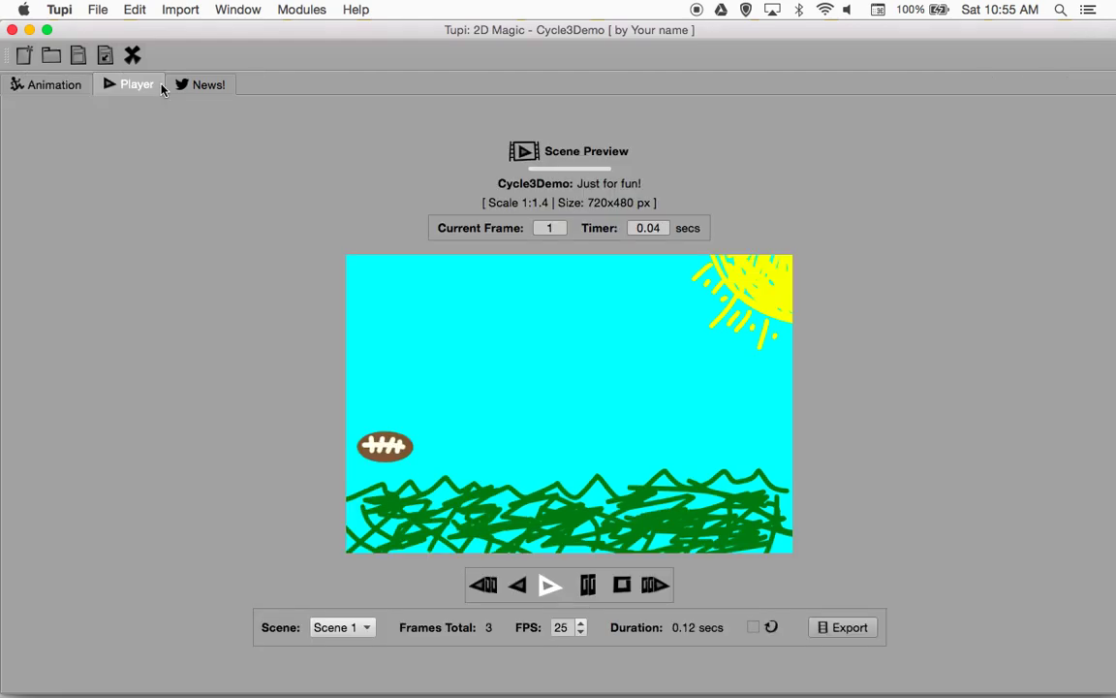
{"action": "left_click", "coordinate": [553, 587]}
{"action": "left_click", "coordinate": [548, 586]}
{"action": "left_click", "coordinate": [547, 587]}
{"action": "left_click", "coordinate": [549, 590]}
{"action": "left_click", "coordinate": [548, 588]}
{"action": "left_click", "coordinate": [548, 588]}
Step: Return to the animation workspace and close the color palette to reveal the whole canvas
{"action": "left_click", "coordinate": [65, 89]}
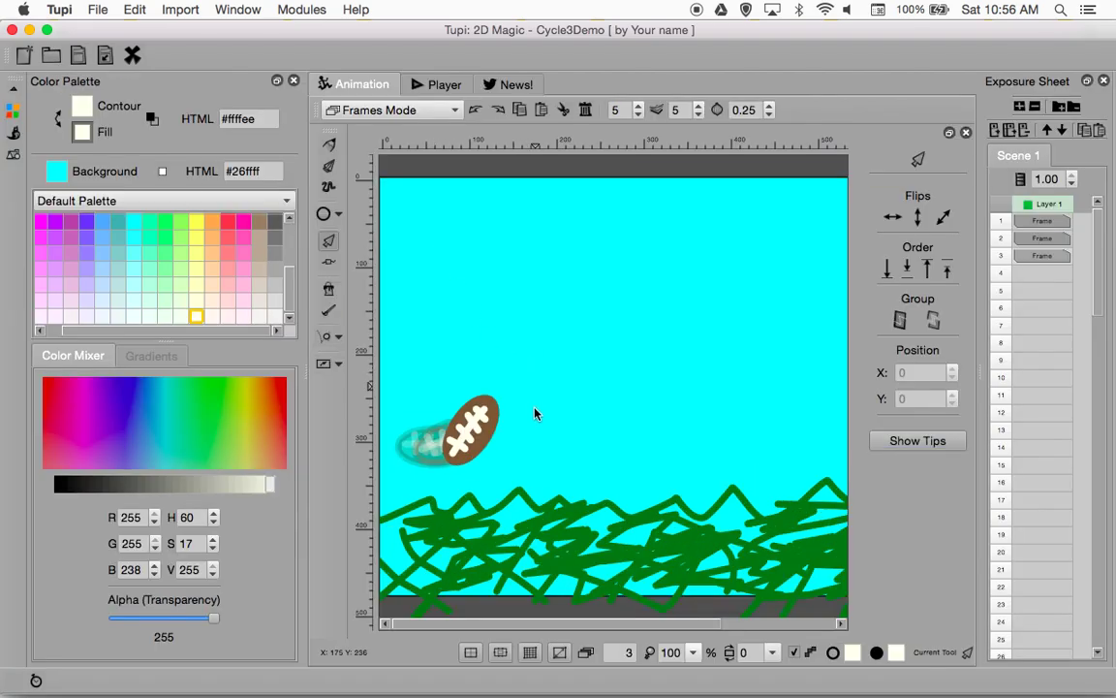
{"action": "left_click", "coordinate": [294, 81]}
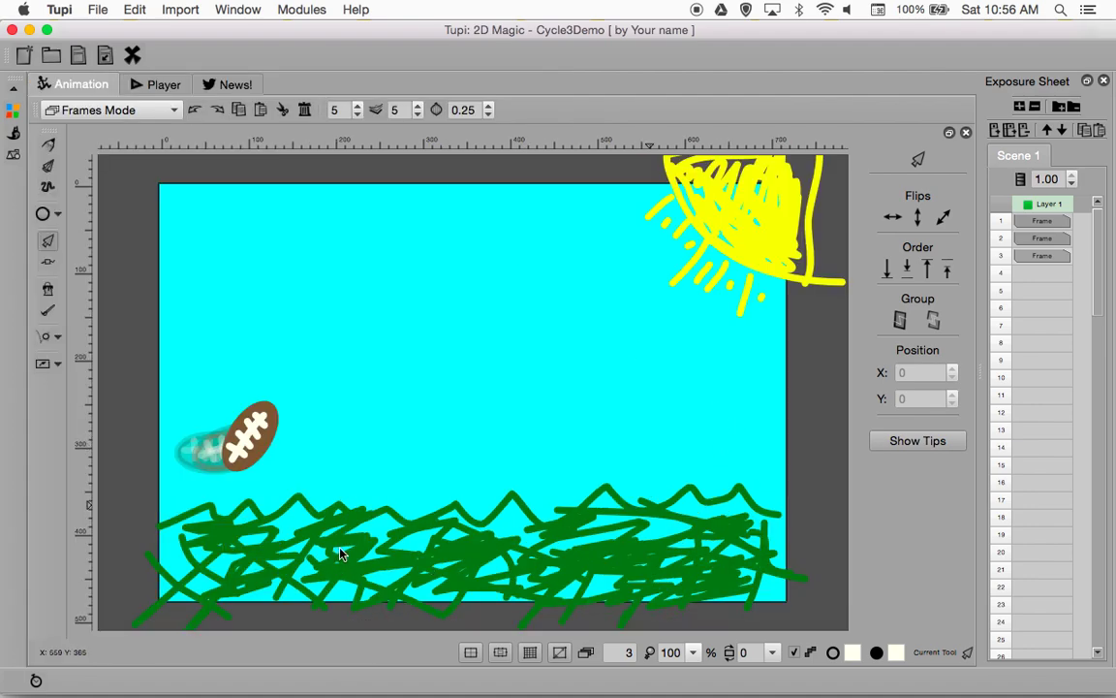
Step: Extend frame 3 into frame 4, with the football moved to about X 127, Y 282 and rotated counterclockwise by about 15 degrees
{"action": "left_click", "coordinate": [250, 439]}
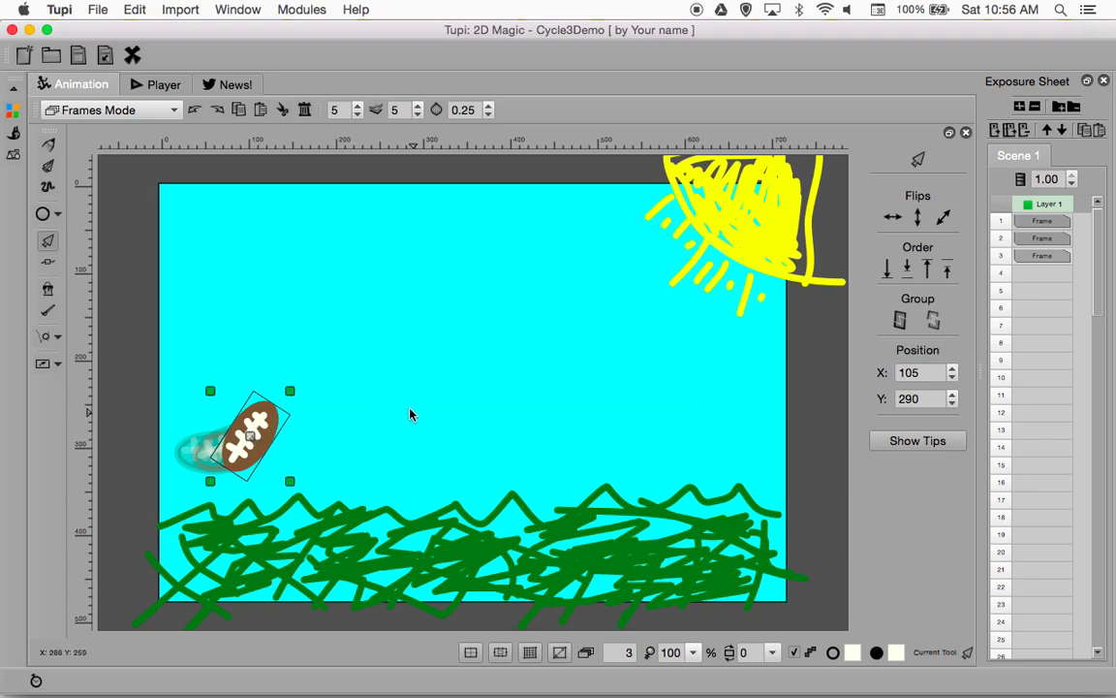
{"action": "left_click", "coordinate": [1011, 133]}
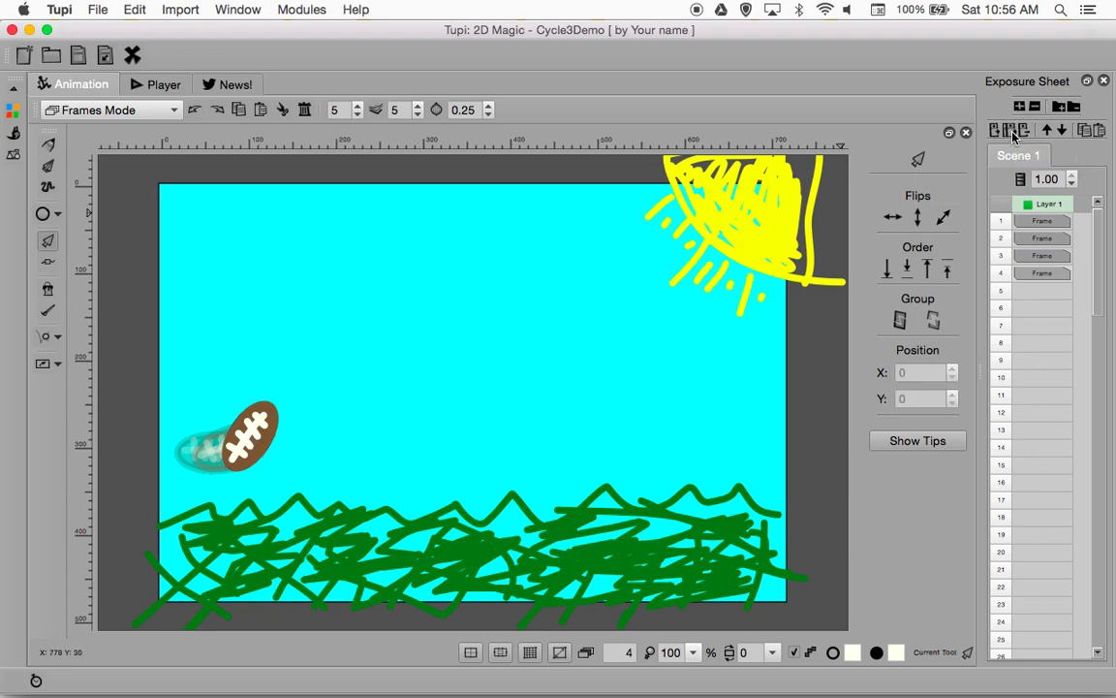
{"action": "left_click", "coordinate": [258, 439]}
{"action": "left_click", "coordinate": [264, 437]}
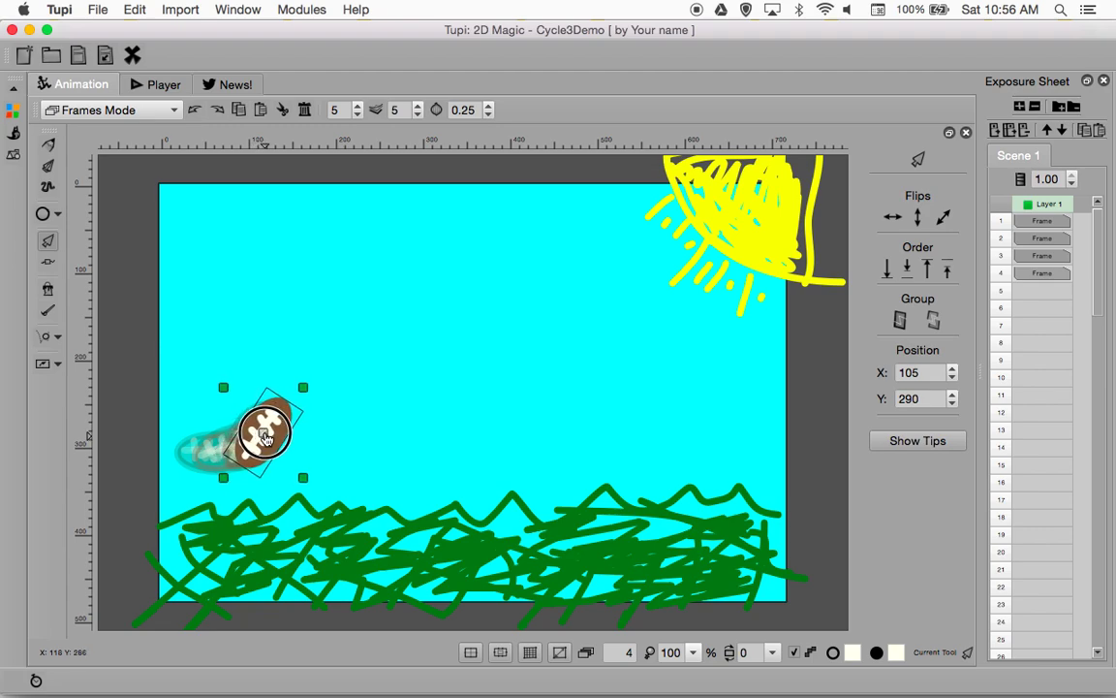
{"action": "left_click_drag", "start_coordinate": [303, 387], "coordinate": [311, 381]}
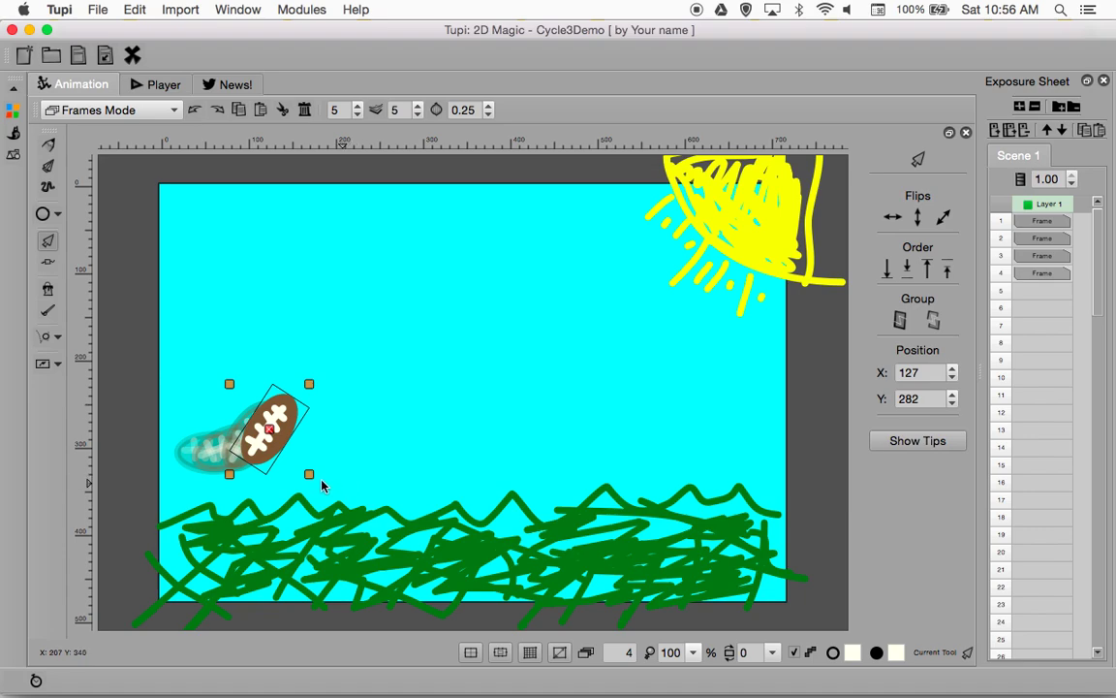
{"action": "left_click_drag", "start_coordinate": [311, 478], "coordinate": [337, 403]}
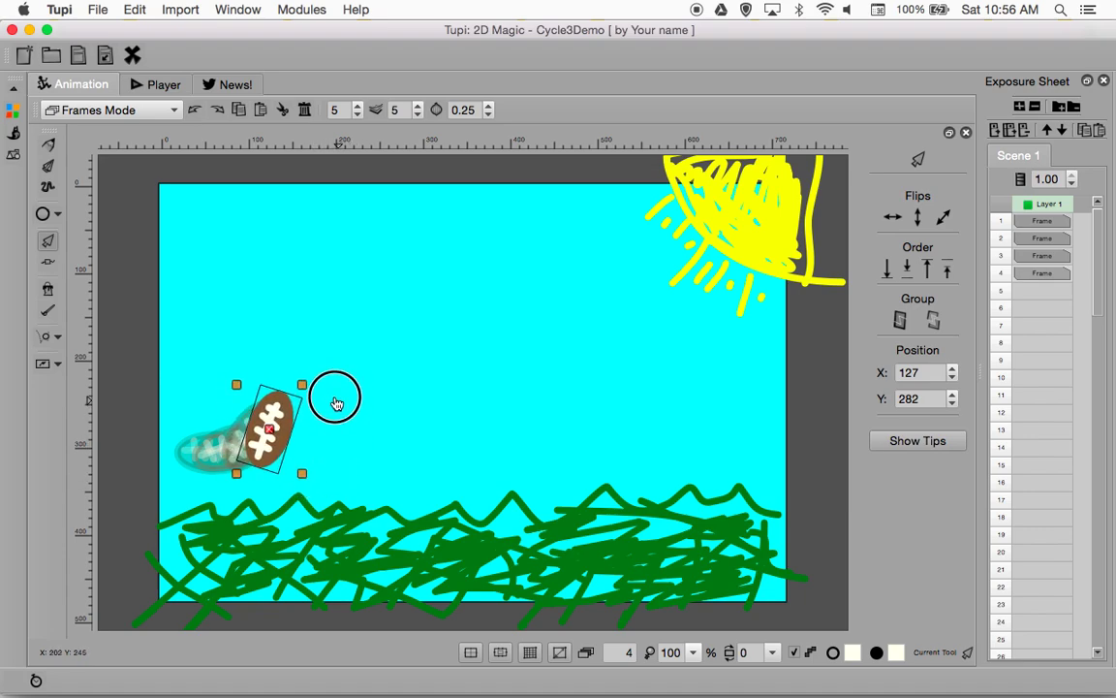
Step: Extend frame 4 into frame 5, with the football moved to about X 145, Y 272 and rotated counterclockwise until upright
{"action": "left_click", "coordinate": [1013, 135]}
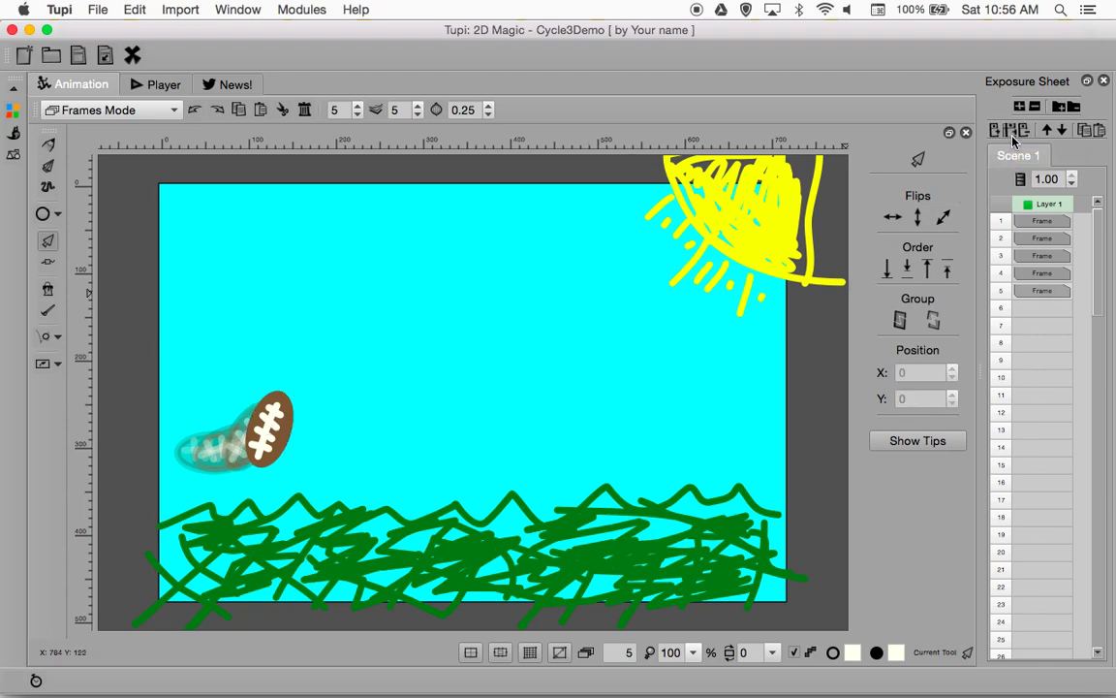
{"action": "left_click", "coordinate": [273, 436]}
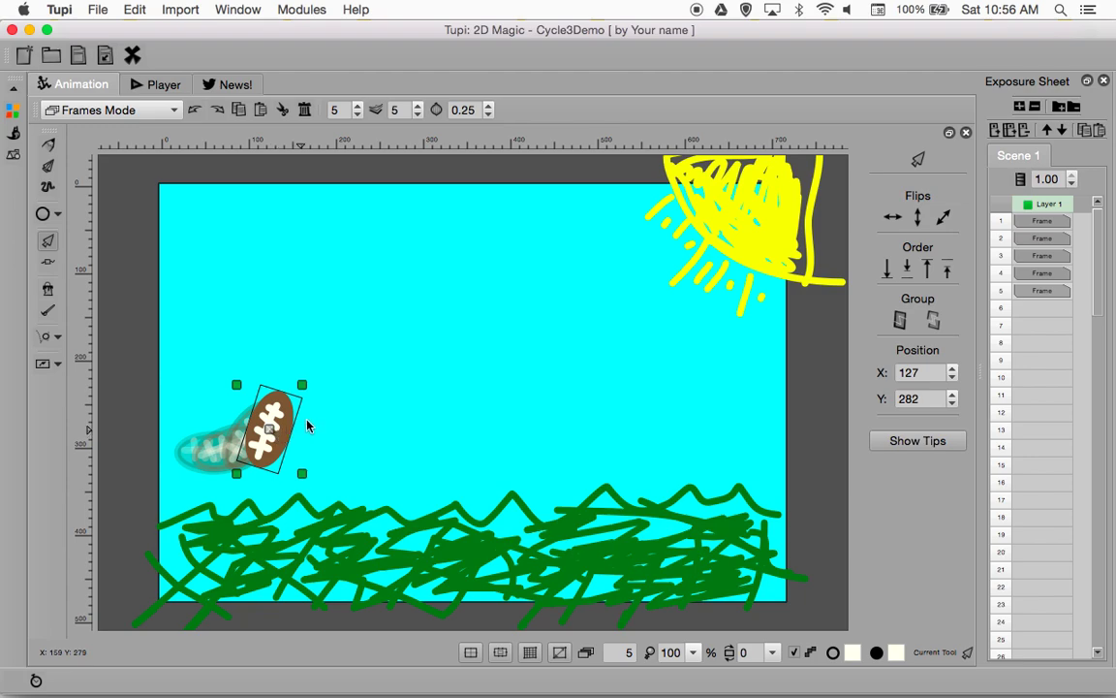
{"action": "mouse_move", "coordinate": [276, 436]}
{"action": "left_mouse_down"}
{"action": "mouse_move", "coordinate": [273, 448]}
{"action": "mouse_move", "coordinate": [292, 428]}
{"action": "left_mouse_up"}
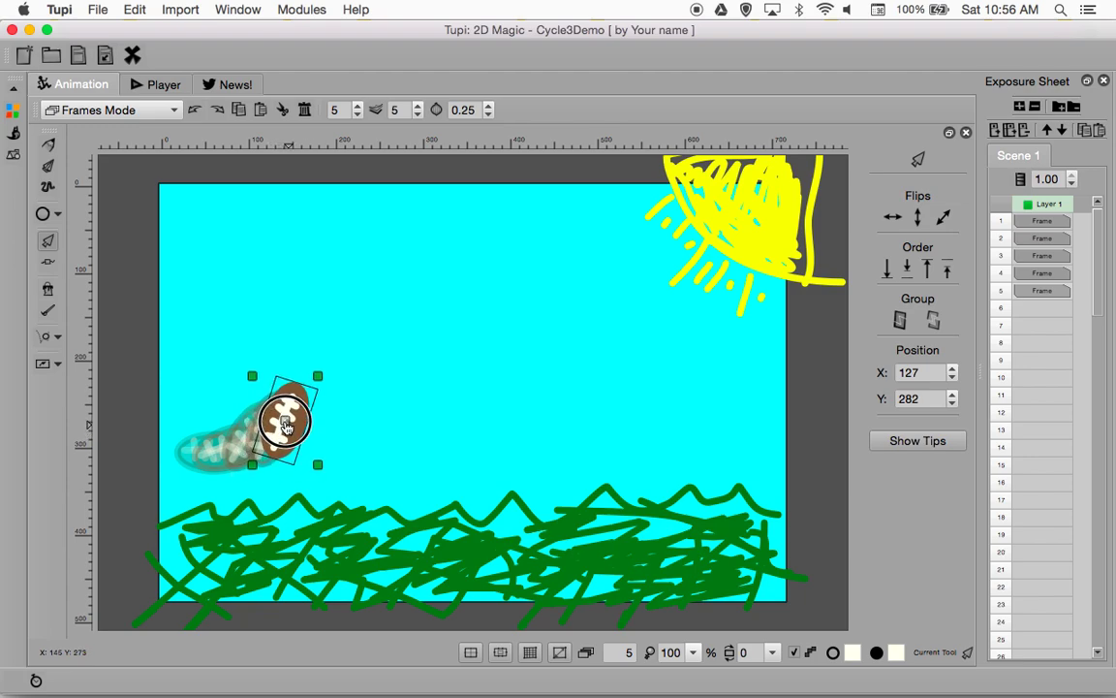
{"action": "left_click", "coordinate": [318, 467]}
{"action": "left_click_drag", "start_coordinate": [318, 467], "coordinate": [336, 386]}
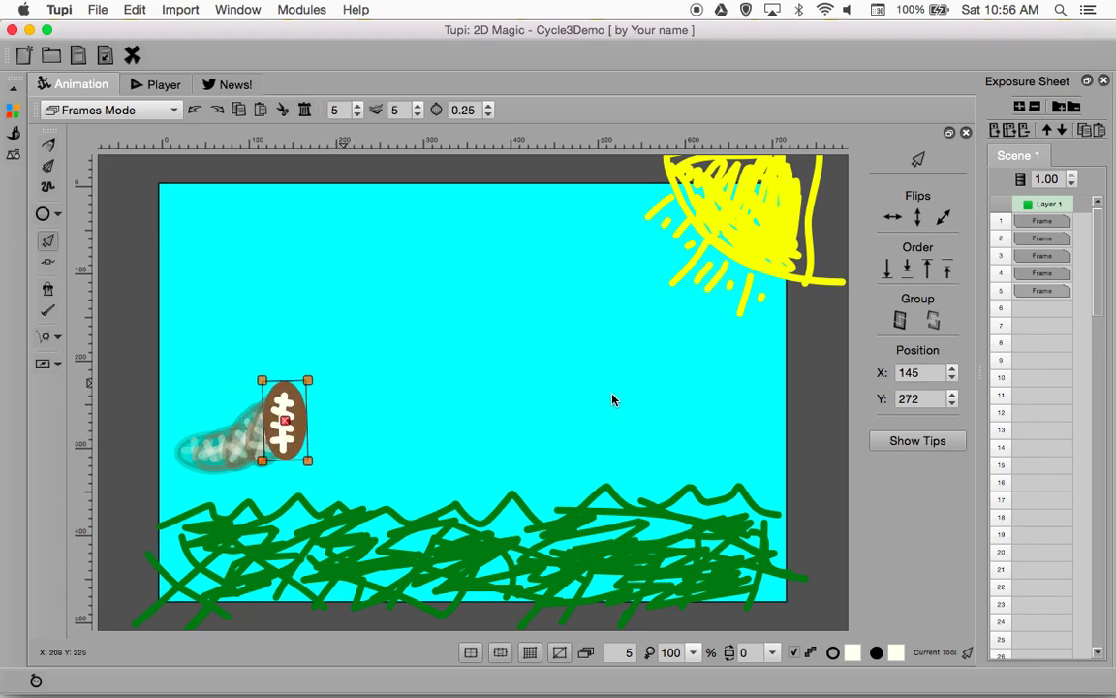
Step: Extend frame 5 into frame 6, with the football moved to about X 167, Y 259 and rotated counterclockwise by about 20 degrees
{"action": "left_click", "coordinate": [1014, 138]}
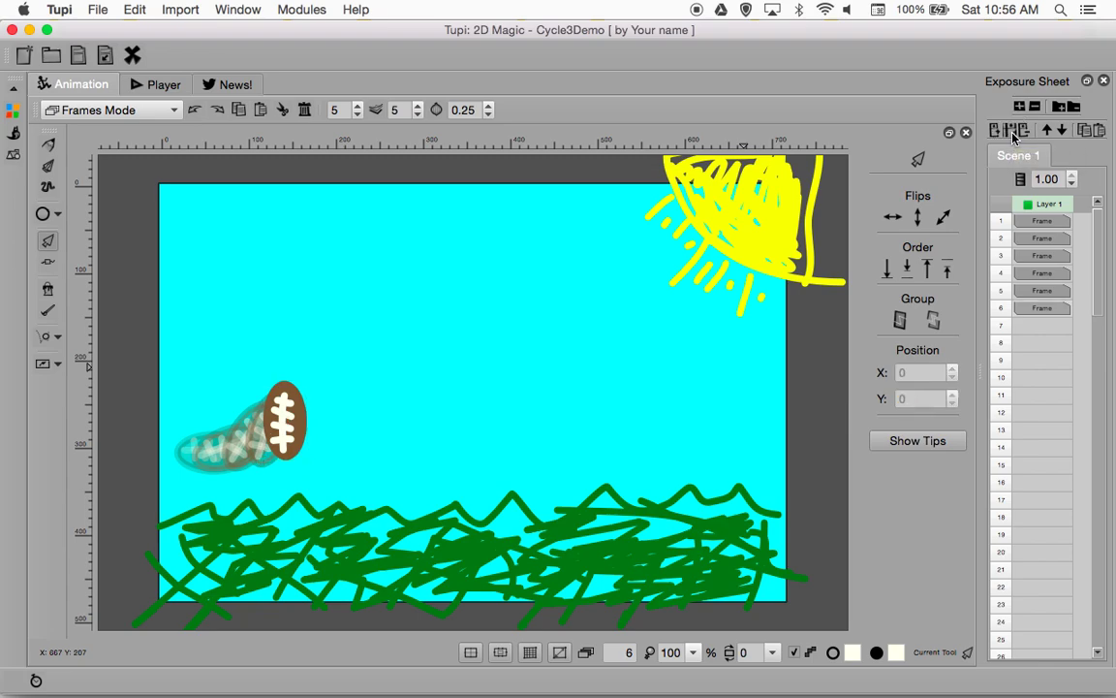
{"action": "left_click", "coordinate": [288, 423]}
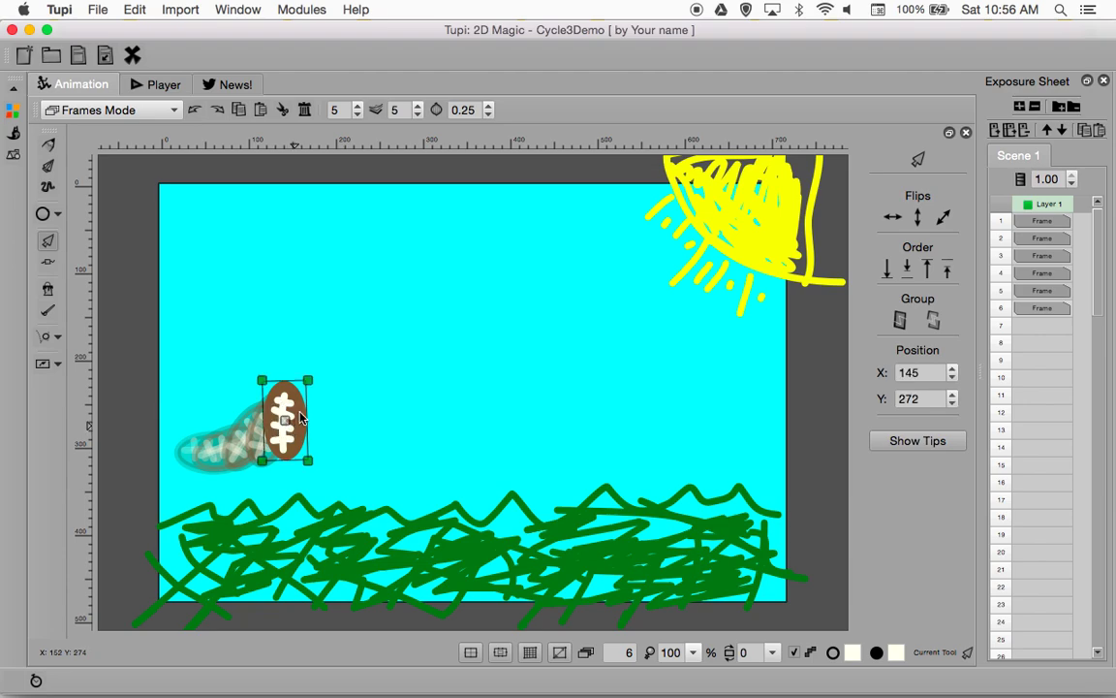
{"action": "left_click_drag", "start_coordinate": [283, 424], "coordinate": [305, 411]}
{"action": "left_click", "coordinate": [329, 371]}
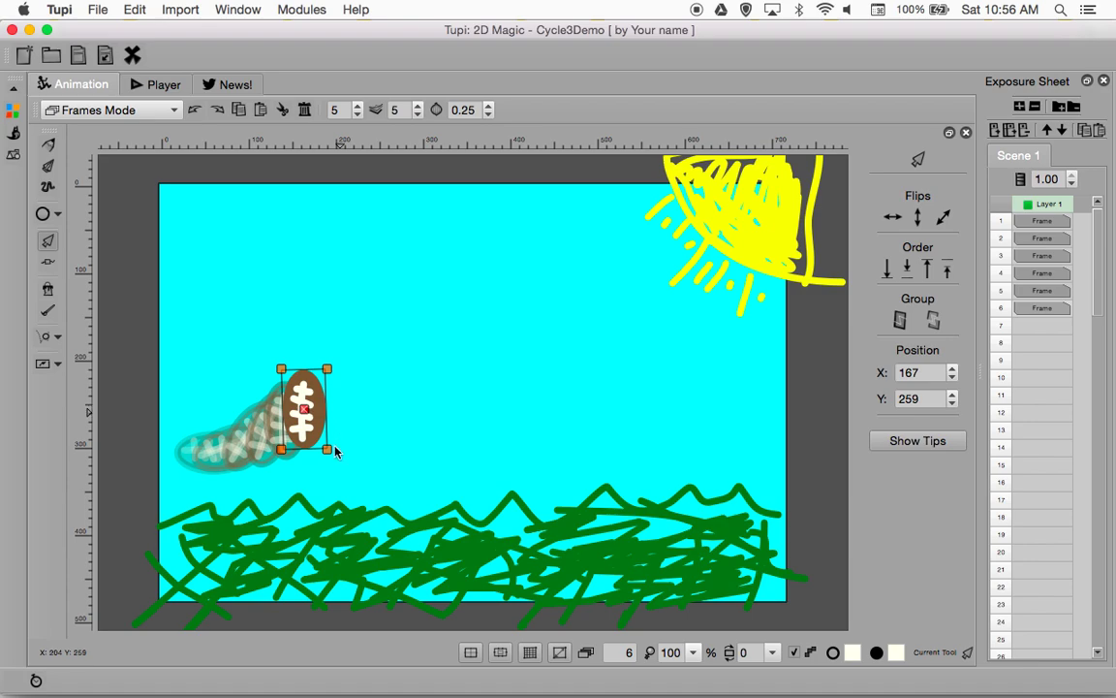
{"action": "left_click_drag", "start_coordinate": [329, 452], "coordinate": [336, 371]}
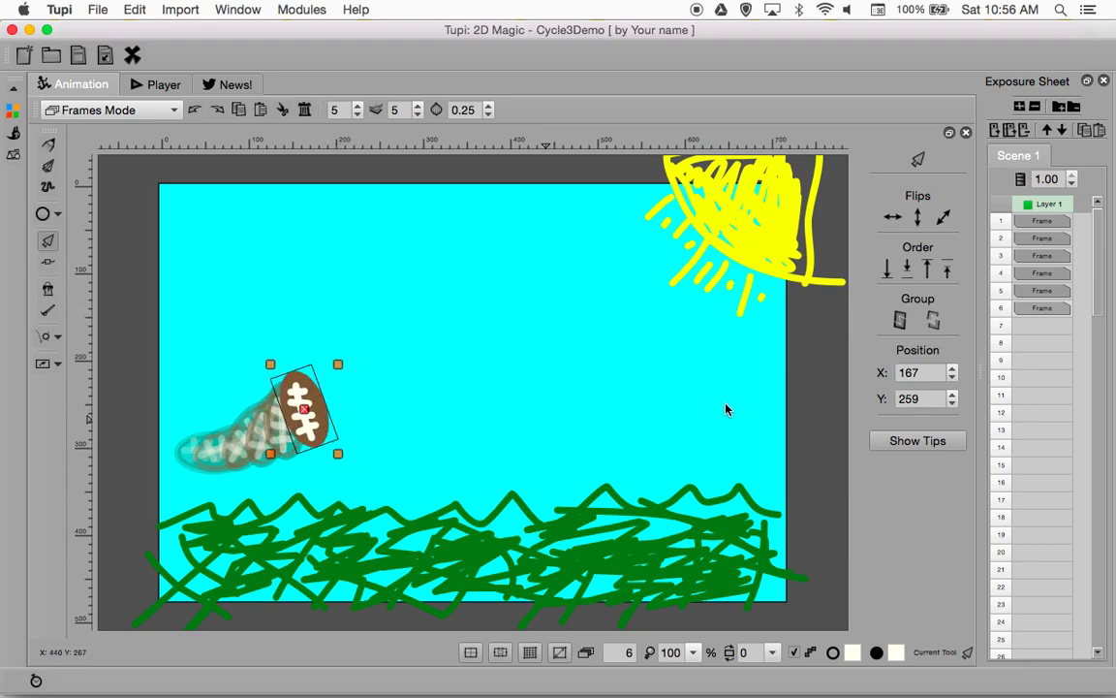
Step: Extend frame 6 into frame 7, with the football moved to about X 190, Y 253 and rotated counterclockwise by about 7 degrees
{"action": "left_click", "coordinate": [1015, 129]}
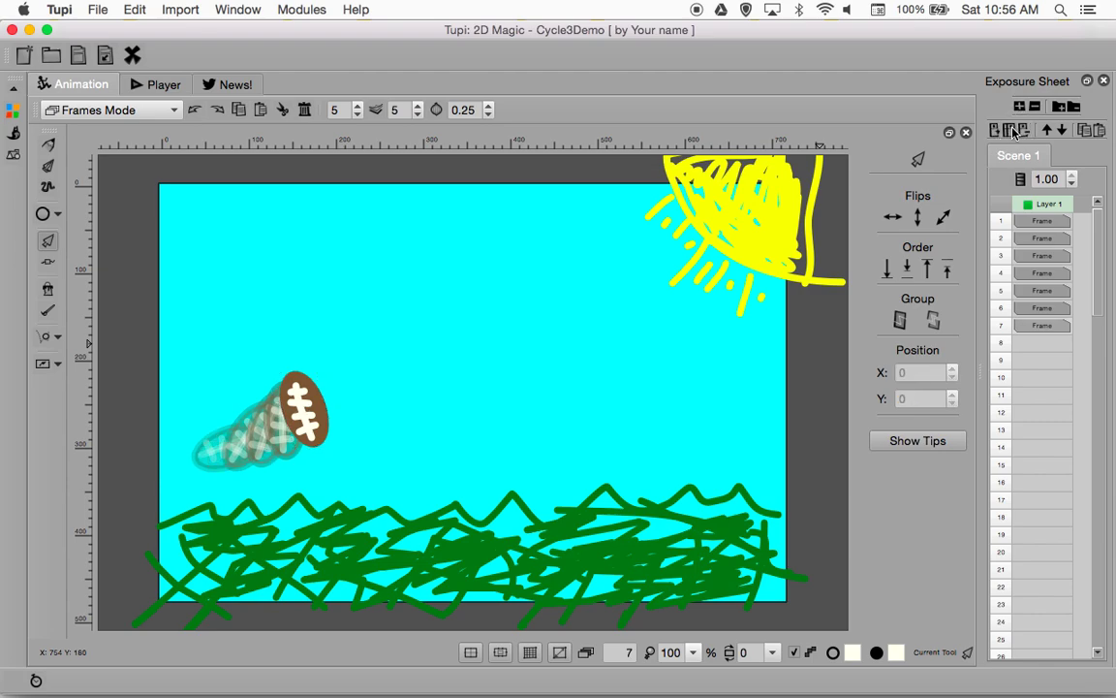
{"action": "left_click", "coordinate": [310, 413]}
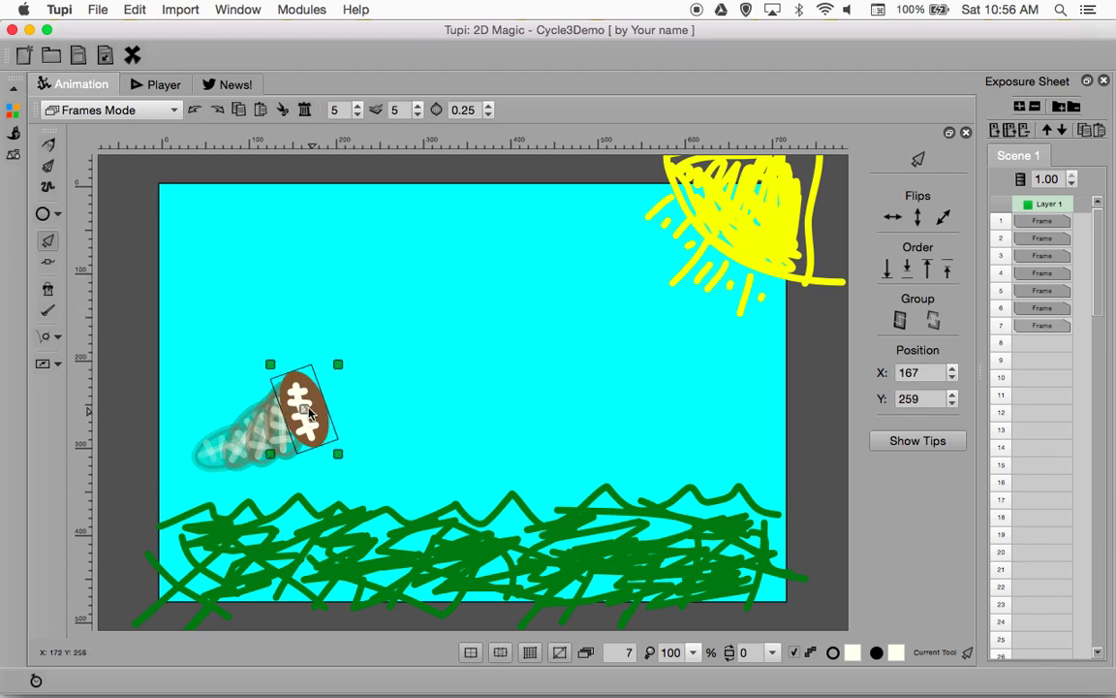
{"action": "left_click_drag", "start_coordinate": [306, 414], "coordinate": [326, 409]}
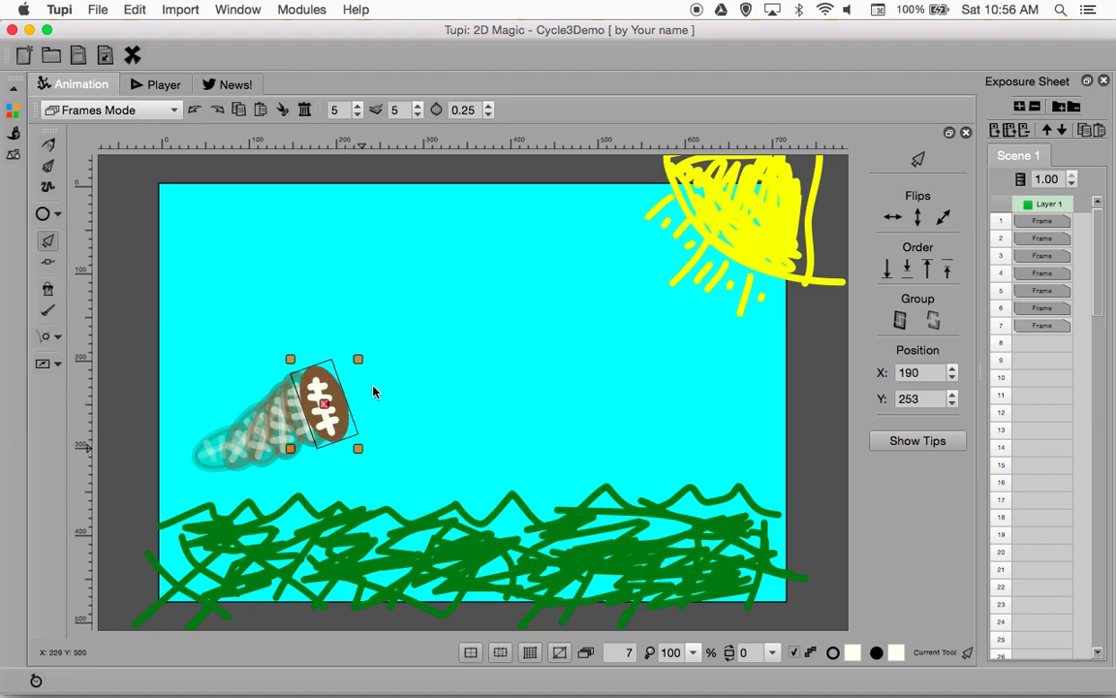
{"action": "left_click_drag", "start_coordinate": [360, 449], "coordinate": [351, 358]}
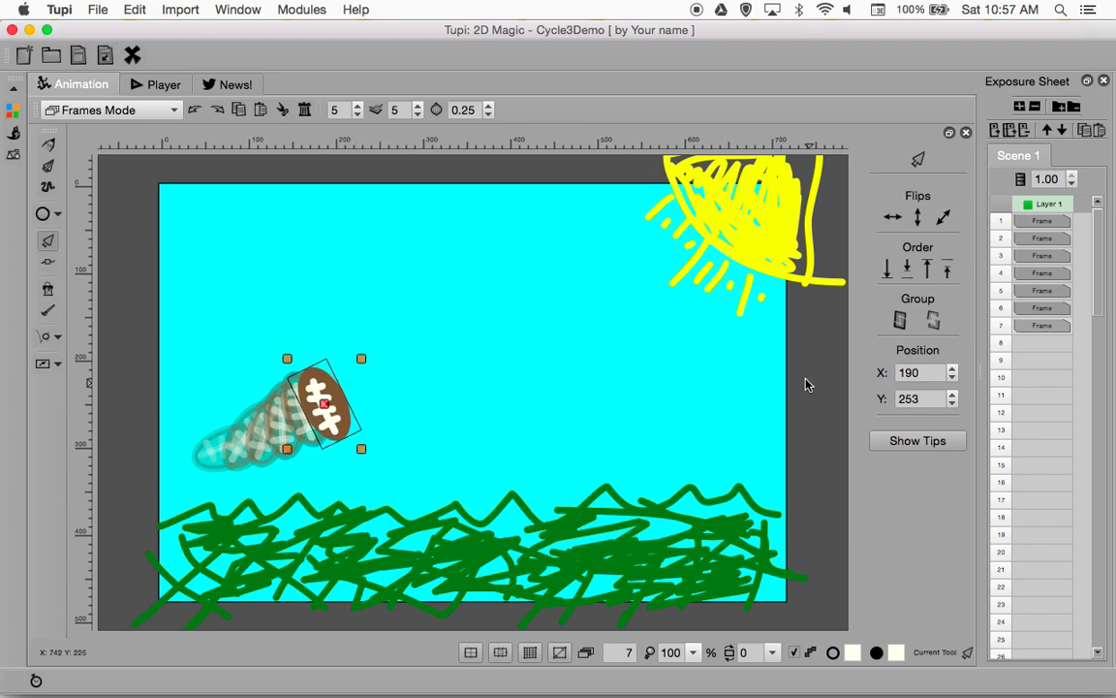
Step: Extend frame 7 into frame 8, with the football moved to about X 215, Y 247 and rotated counterclockwise by about 12 degrees
{"action": "left_click", "coordinate": [997, 129]}
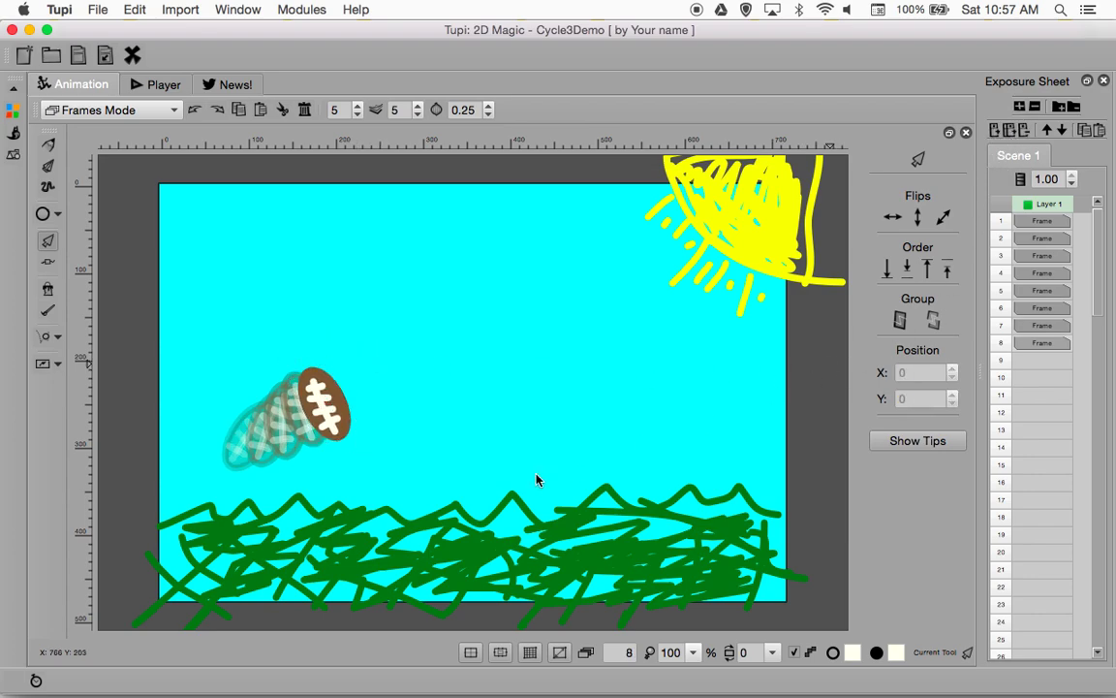
{"action": "left_click", "coordinate": [328, 409]}
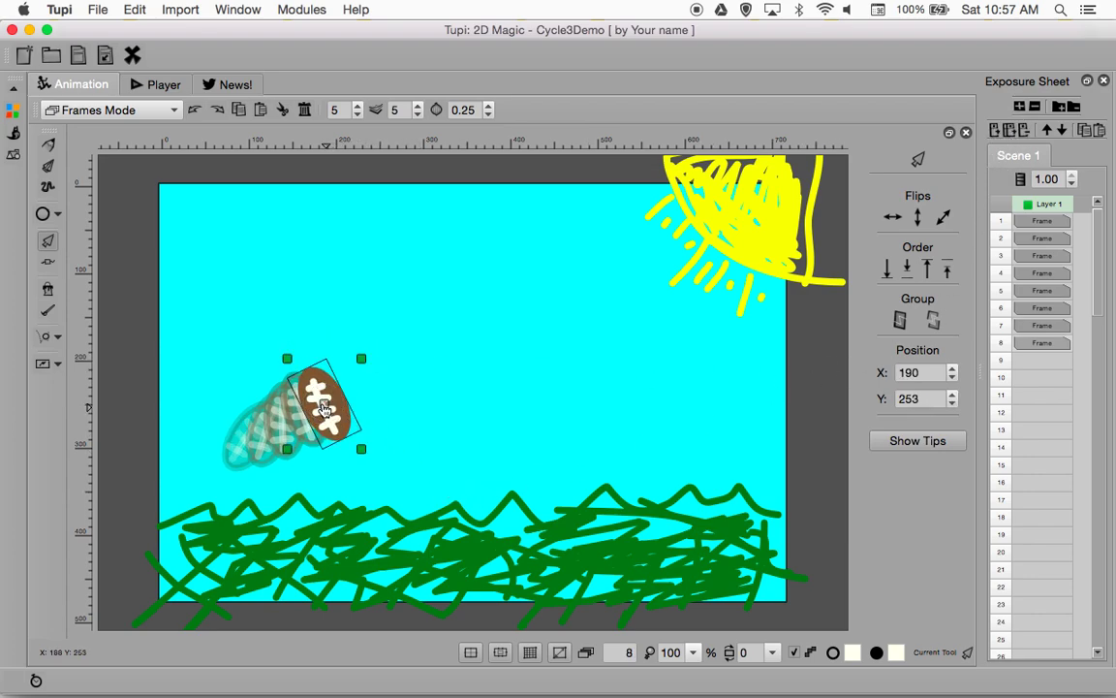
{"action": "left_click_drag", "start_coordinate": [327, 409], "coordinate": [349, 403]}
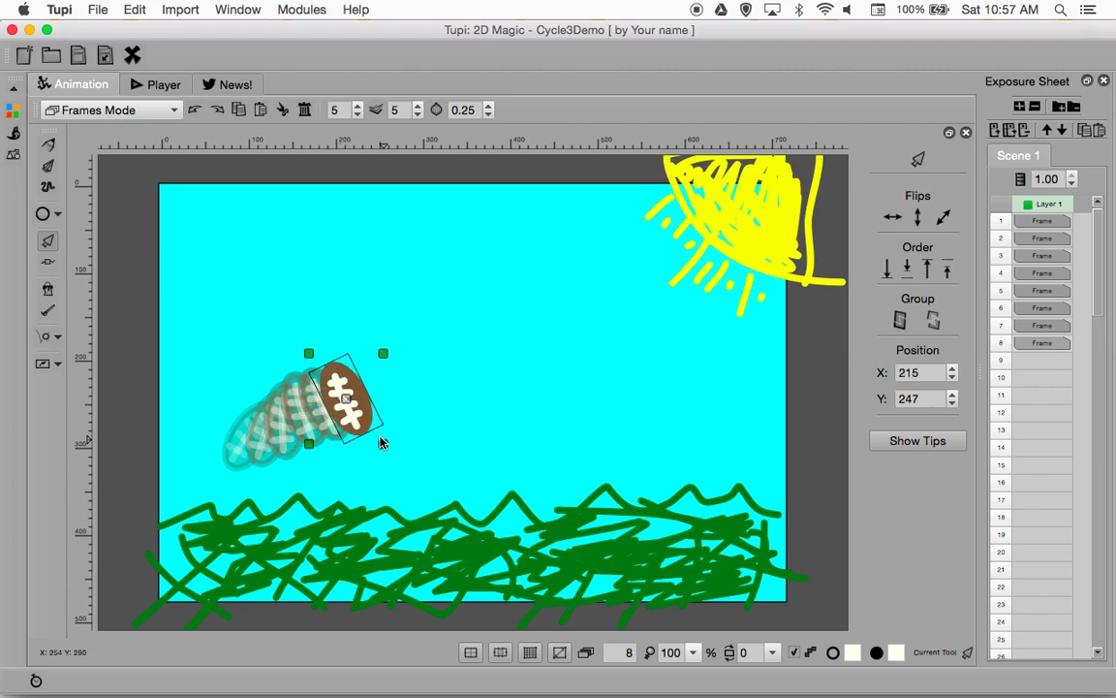
{"action": "left_click_drag", "start_coordinate": [385, 445], "coordinate": [358, 352]}
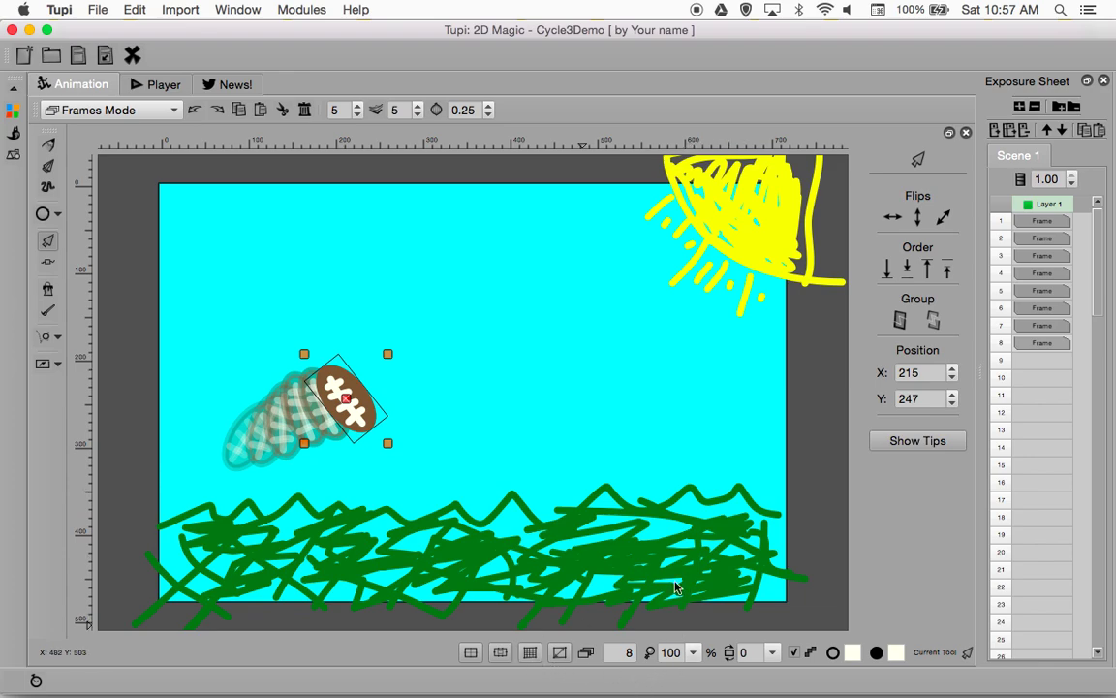
Step: Play the eight-frame scene preview several times, and return to the frame drawing workspace with the color palette hidden
{"action": "left_click", "coordinate": [162, 89]}
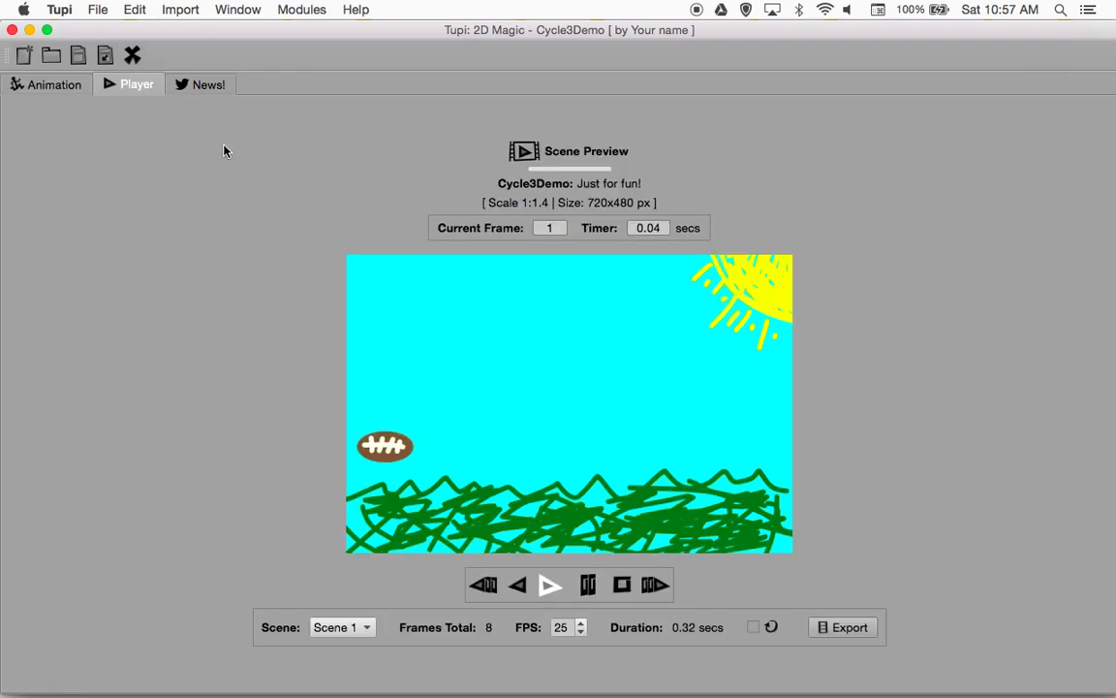
{"action": "left_click", "coordinate": [547, 586]}
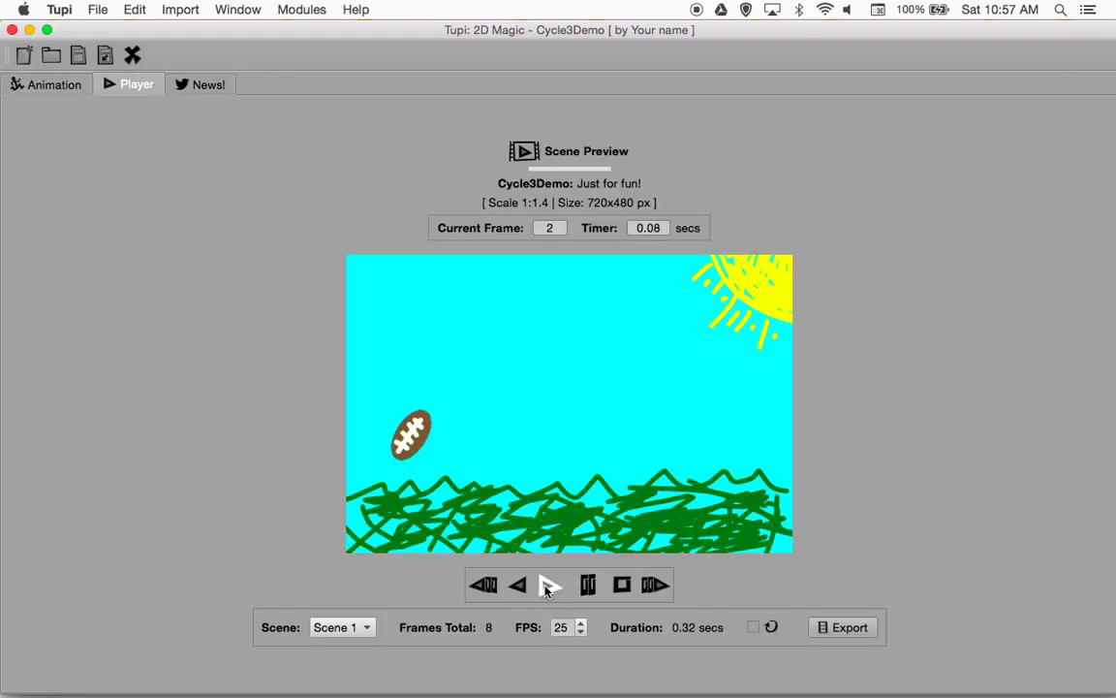
{"action": "left_click", "coordinate": [547, 586]}
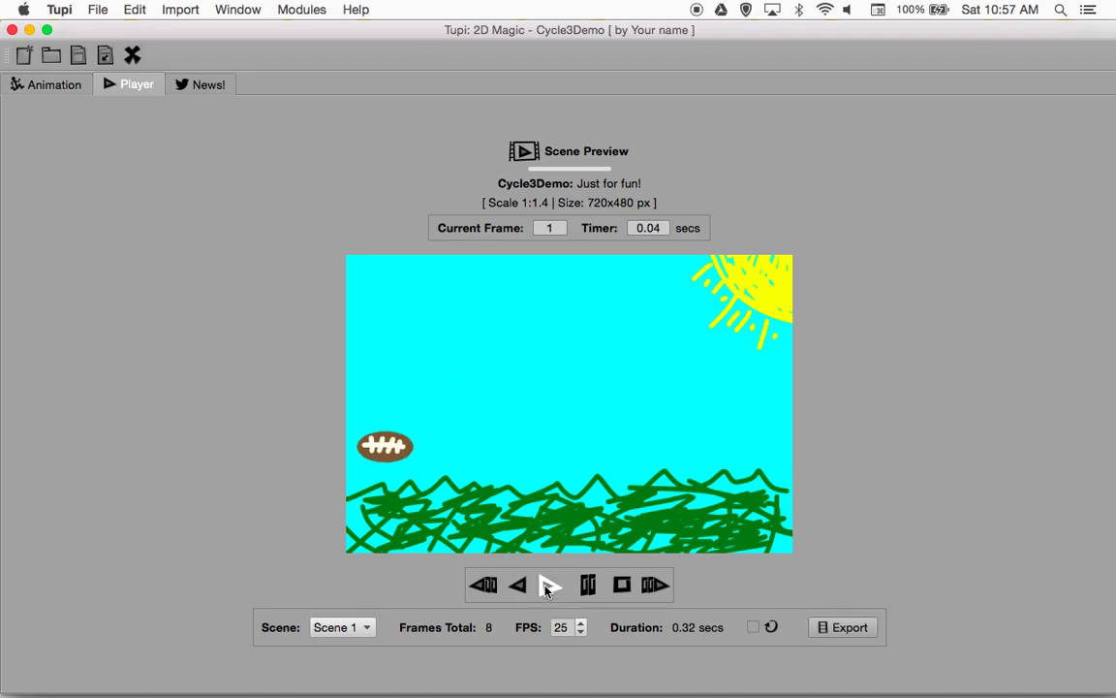
{"action": "left_click", "coordinate": [548, 587]}
{"action": "left_click", "coordinate": [547, 586]}
{"action": "left_click", "coordinate": [550, 586]}
{"action": "left_click", "coordinate": [54, 85]}
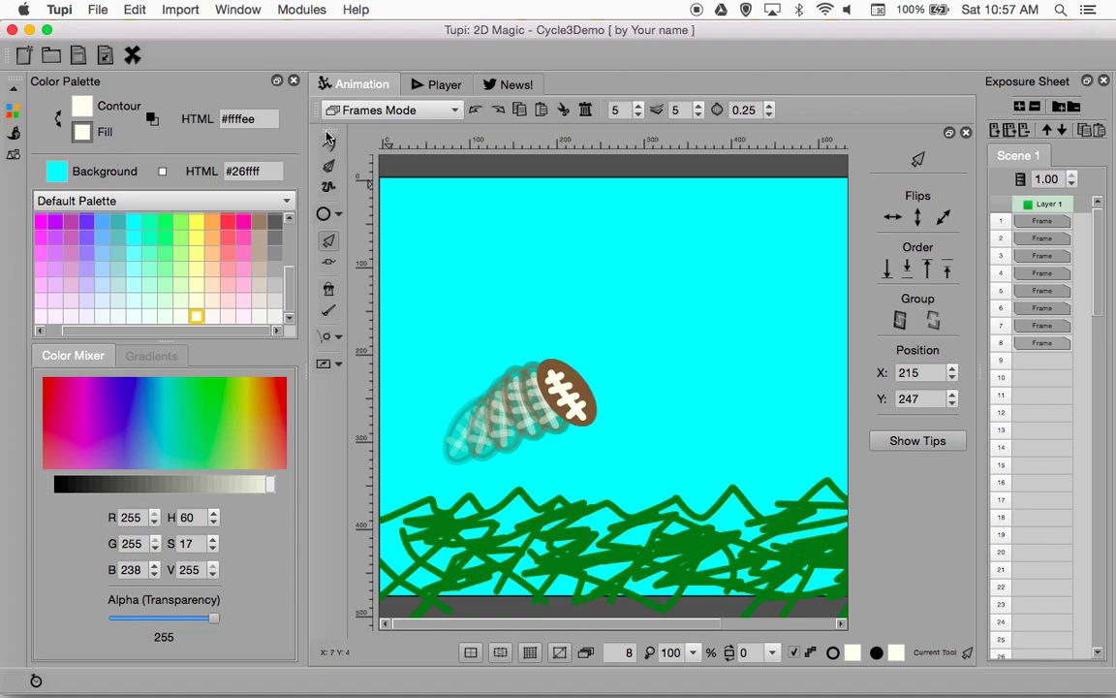
{"action": "key", "text": "alt+p"}
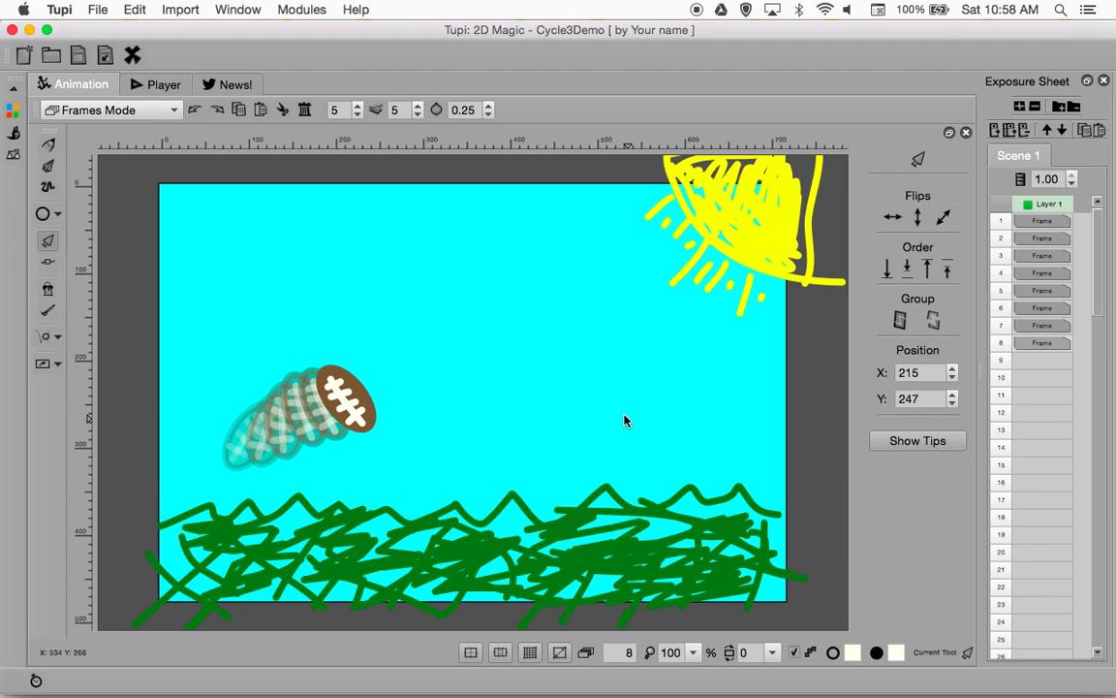
{"action": "left_click", "coordinate": [1043, 343]}
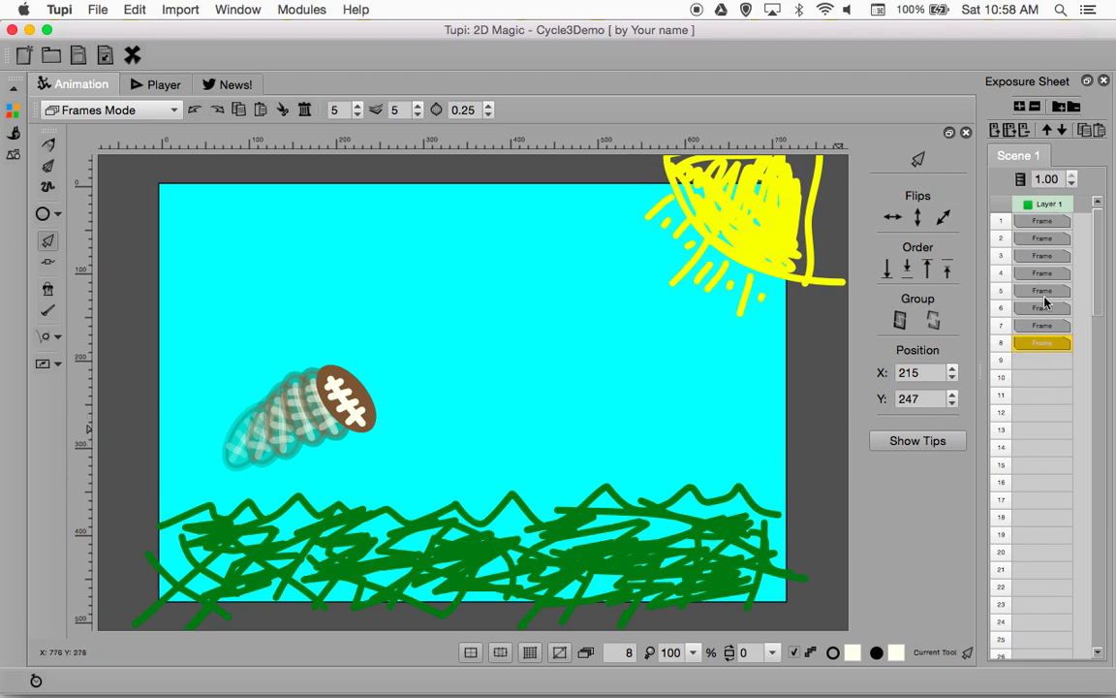
{"action": "left_click", "coordinate": [915, 318]}
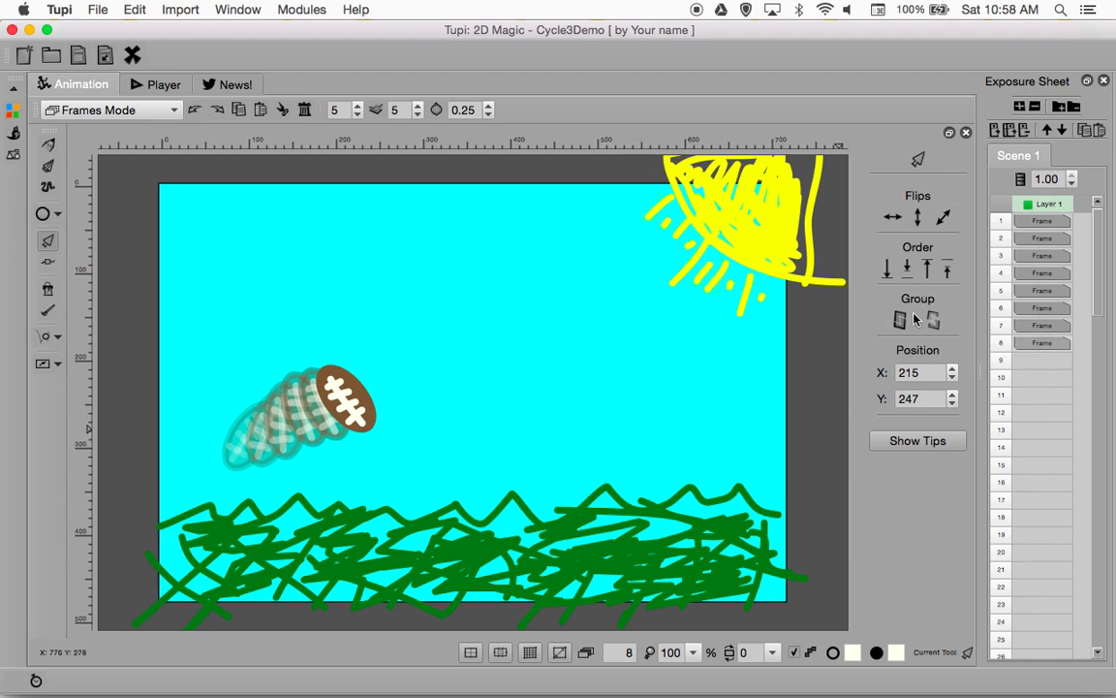